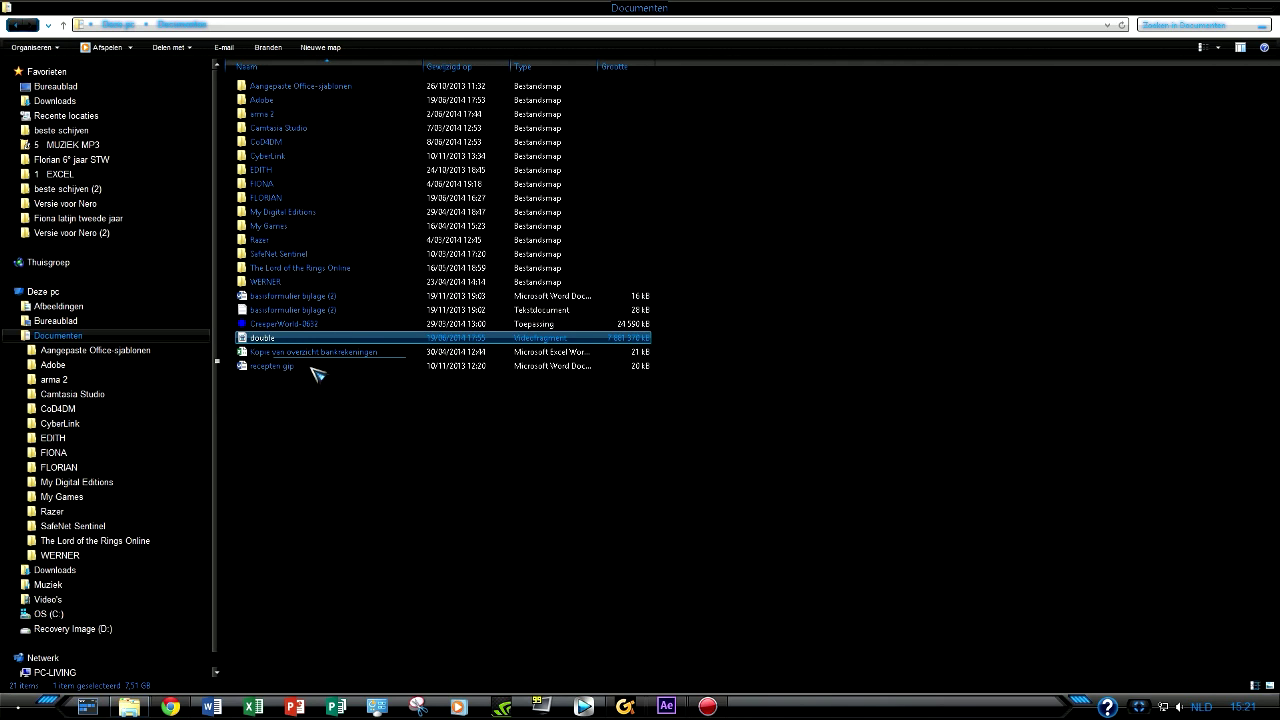
Step: Examine the frame size and frame rate in the properties details of the double video file in the Documents folder
click(668, 706)
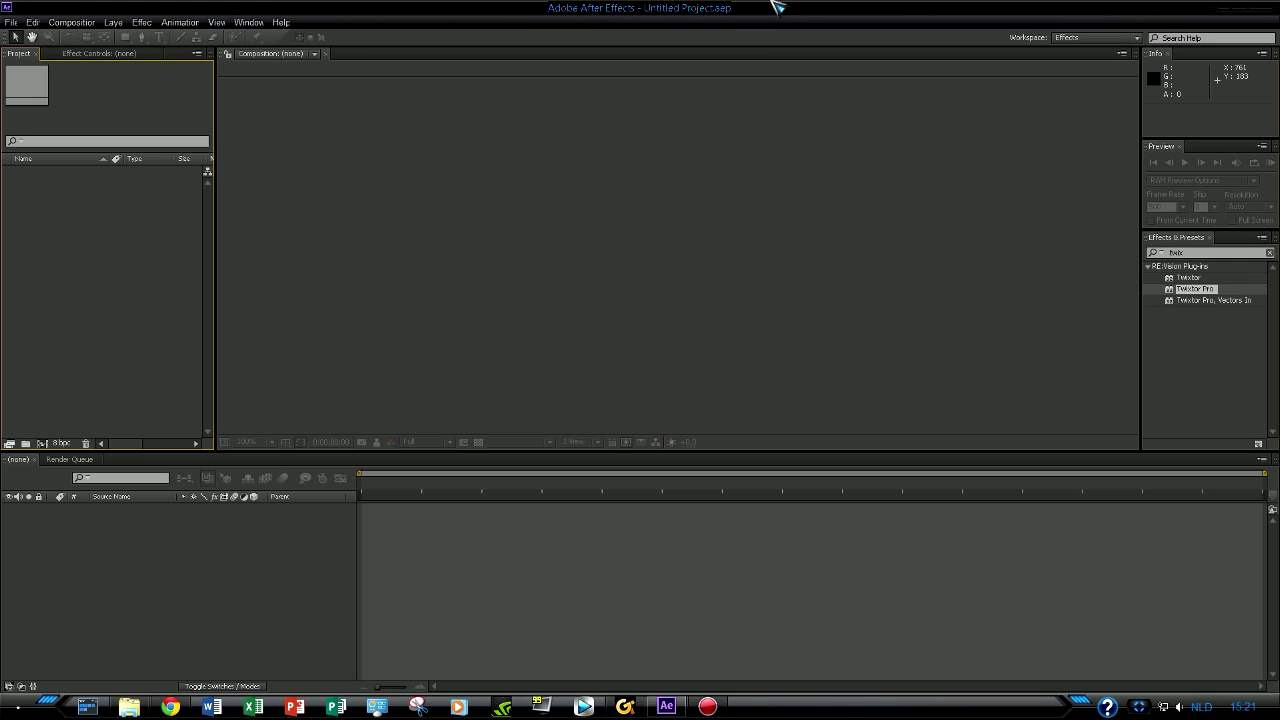
click(1222, 10)
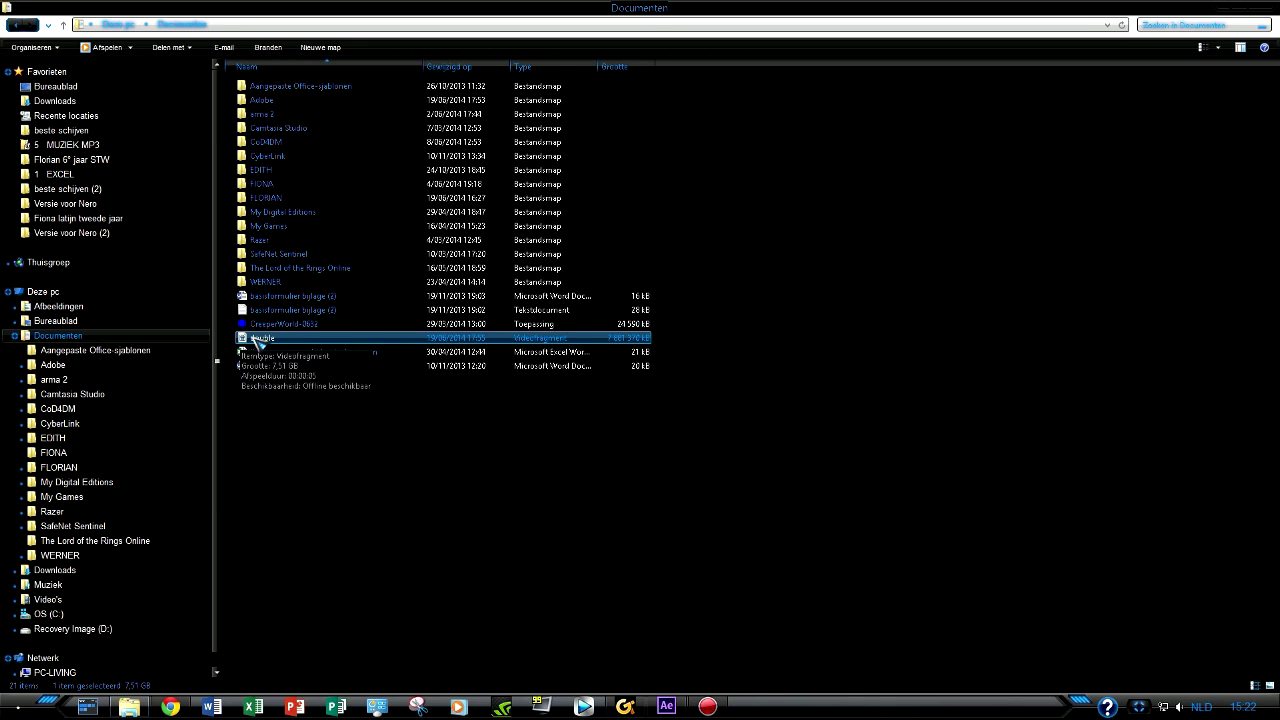
drag(258, 342, 285, 340)
right_click(285, 340)
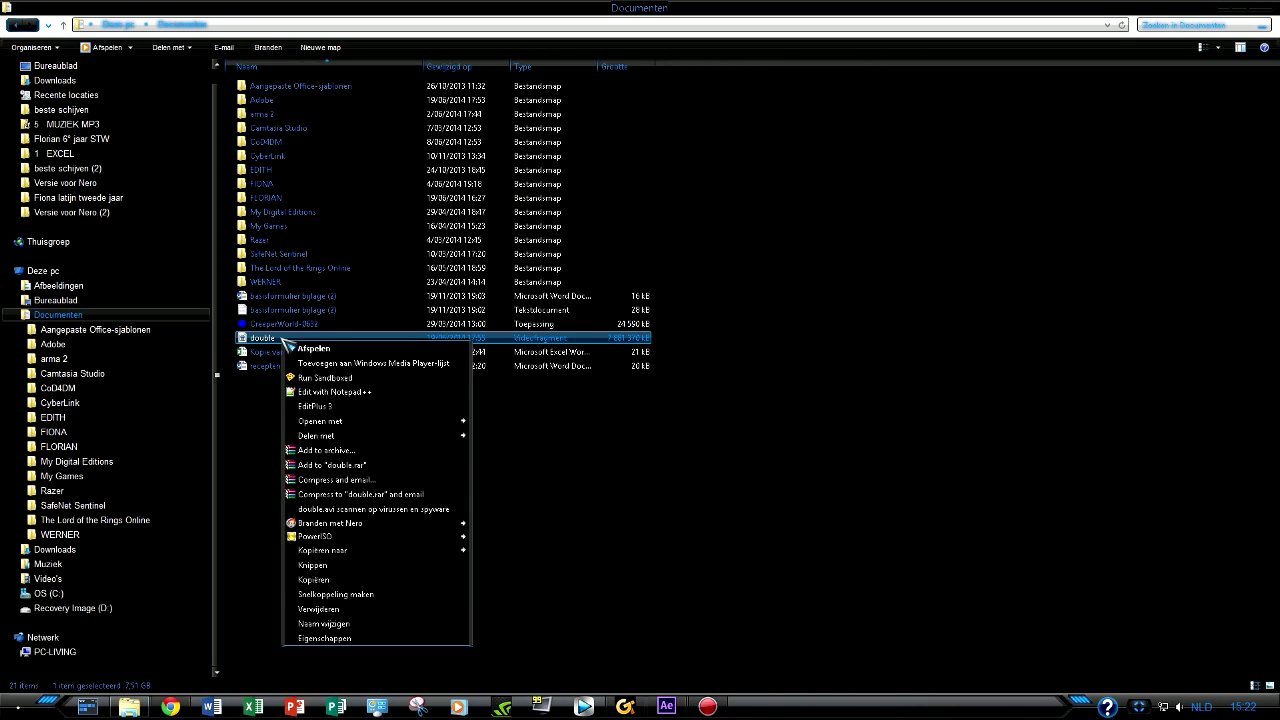
click(366, 638)
click(395, 371)
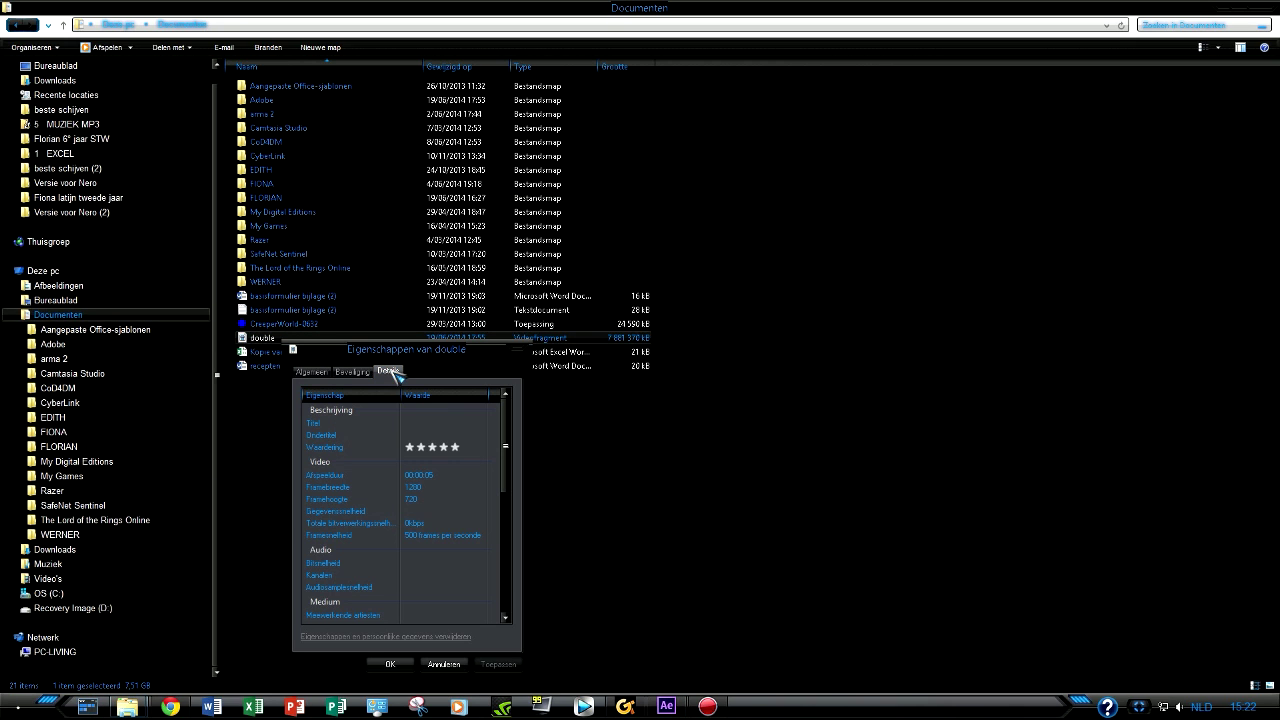
click(388, 665)
Step: Import the double video file from the Documents folder into the After Effects project
drag(278, 340, 77, 249)
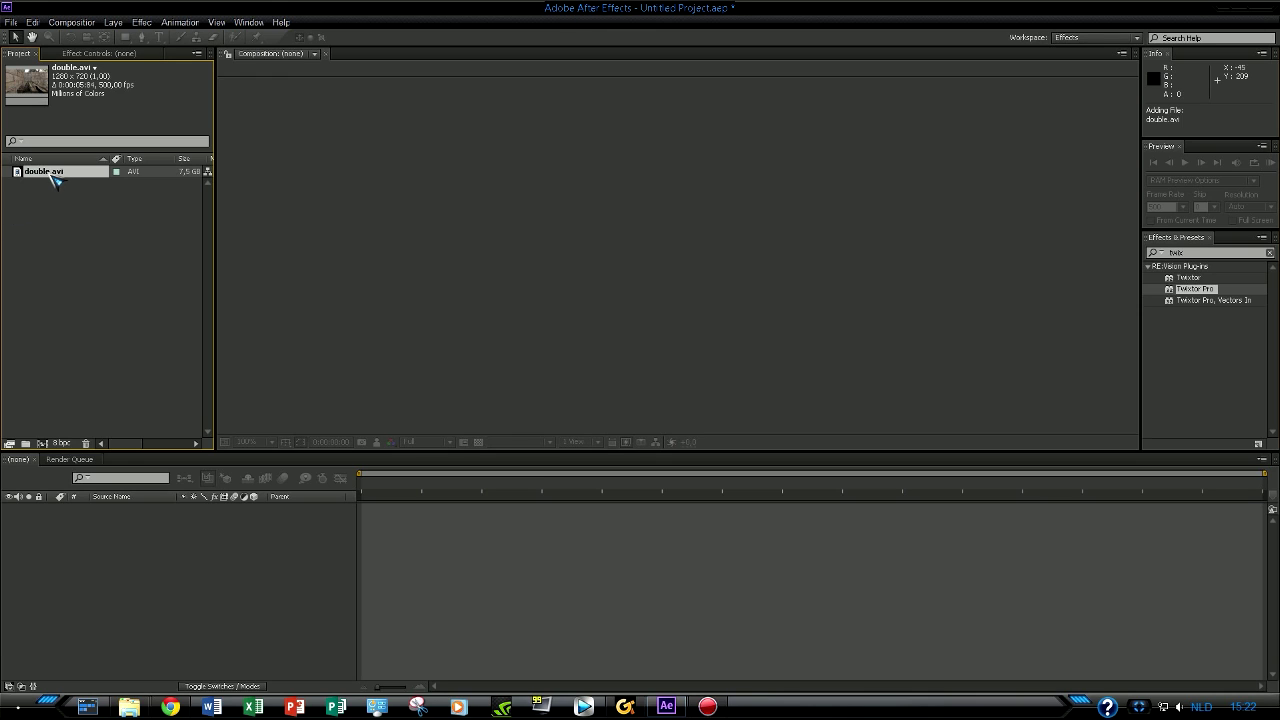
right_click(58, 176)
click(48, 176)
right_click(48, 177)
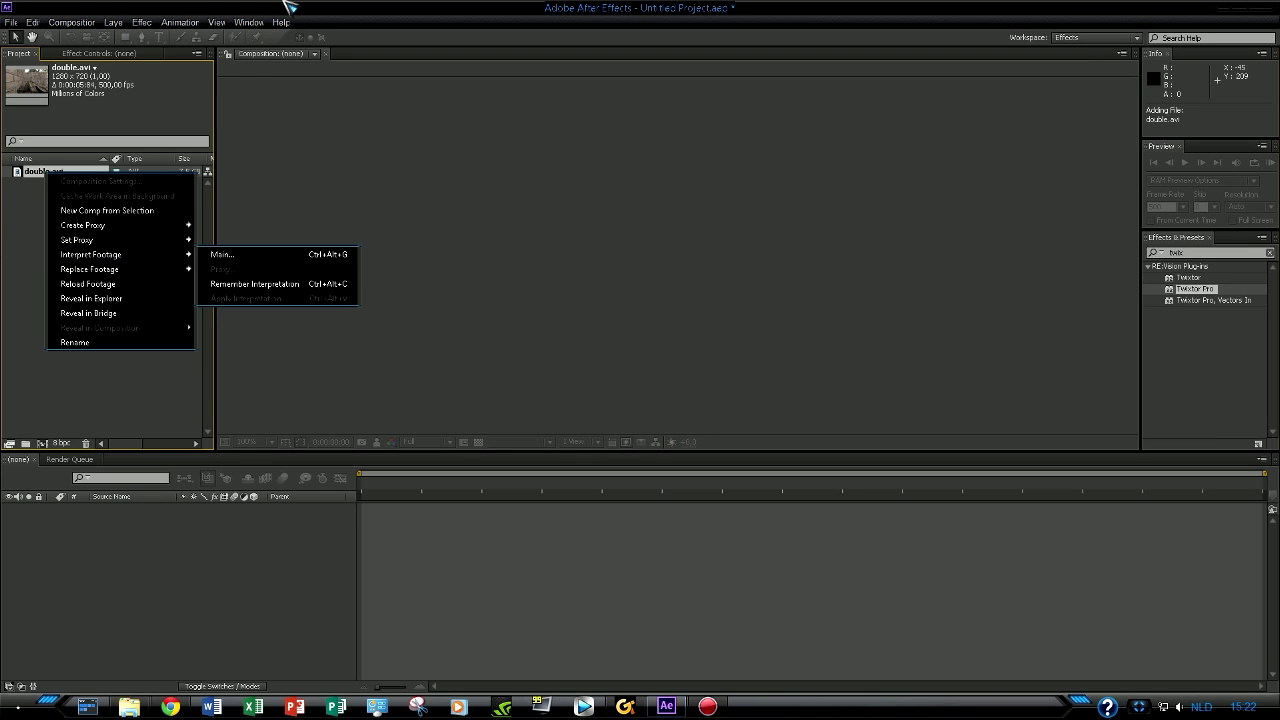
click(62, 172)
right_click(60, 178)
click(152, 84)
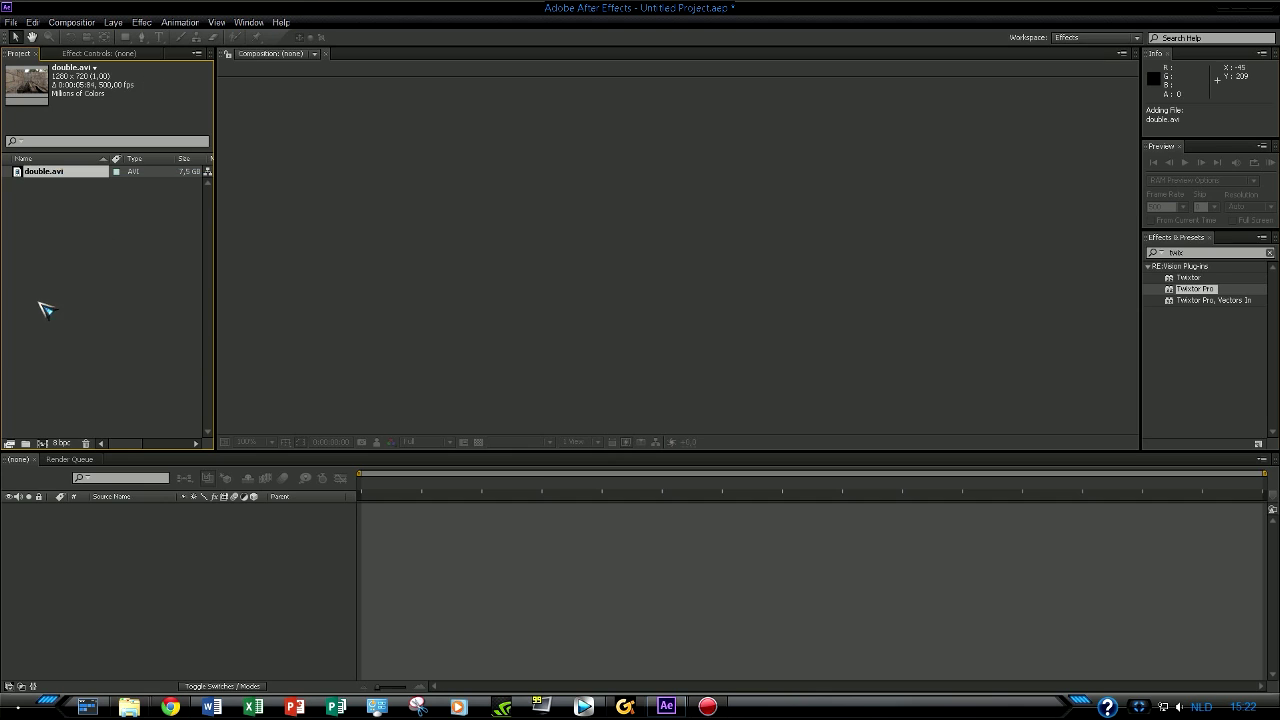
right_click(46, 177)
mouse_move(78, 256)
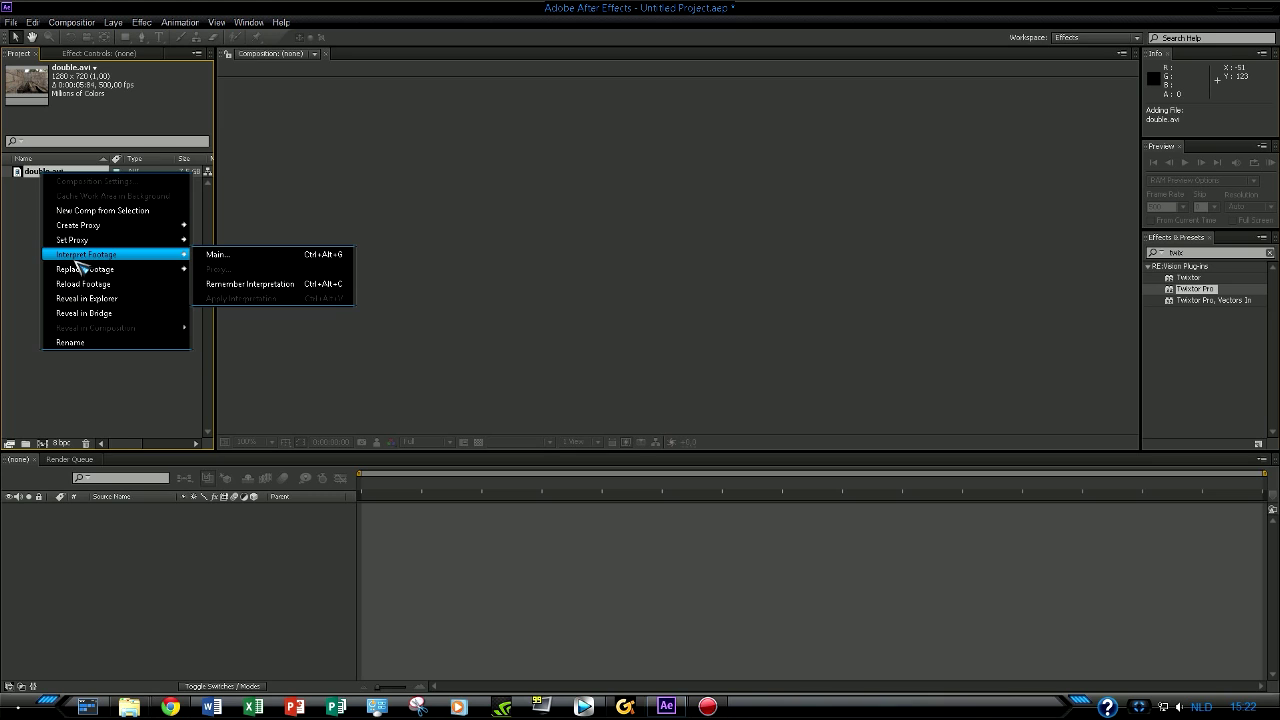
click(216, 256)
click(498, 276)
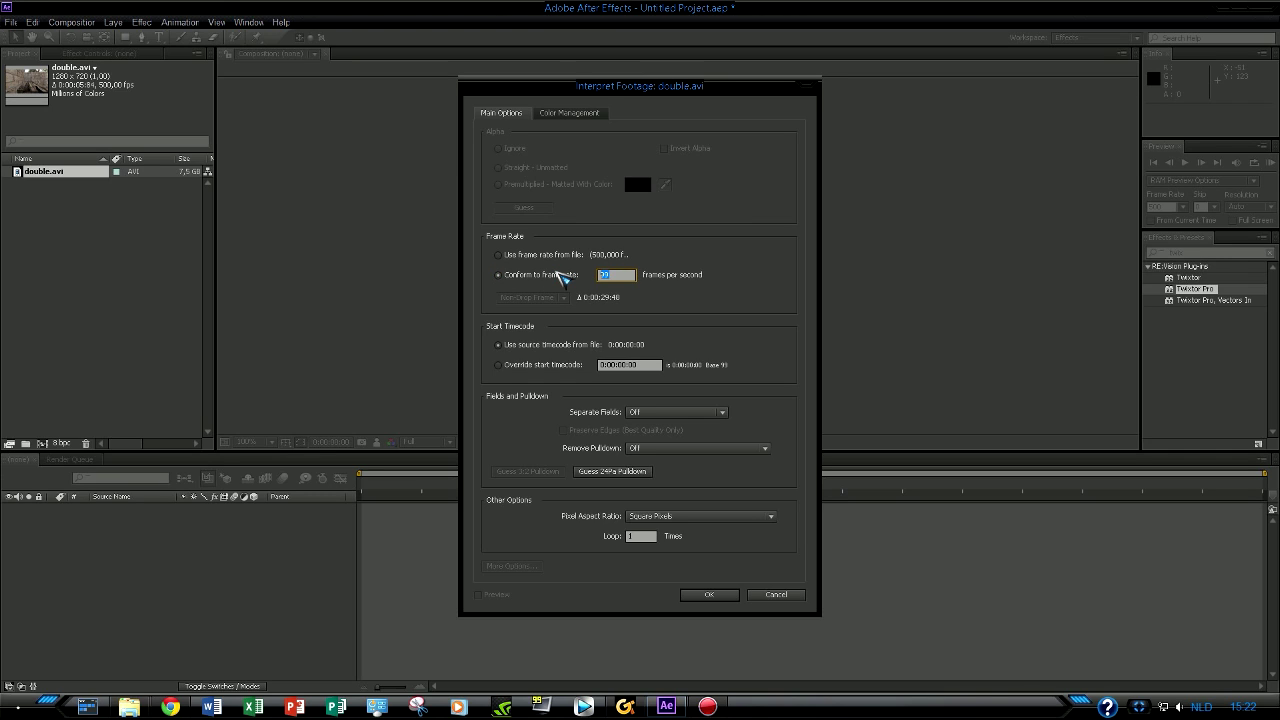
click(776, 594)
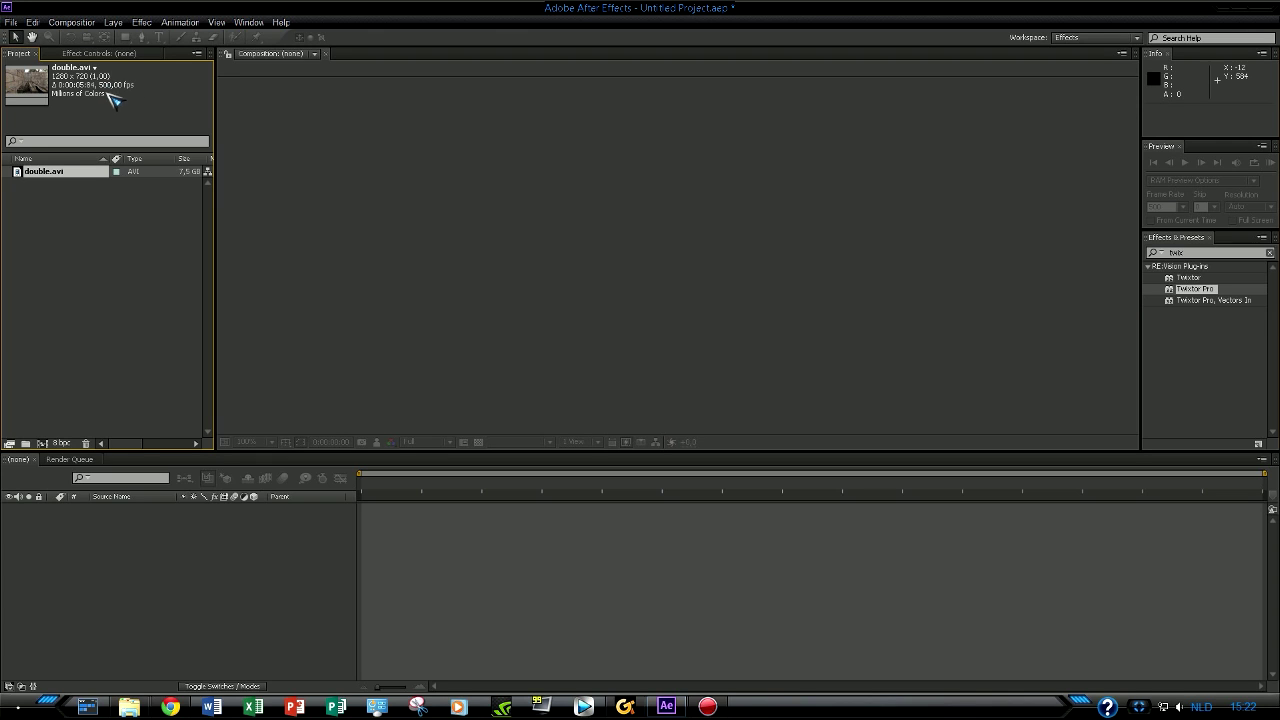
right_click(60, 170)
click(65, 64)
right_click(68, 175)
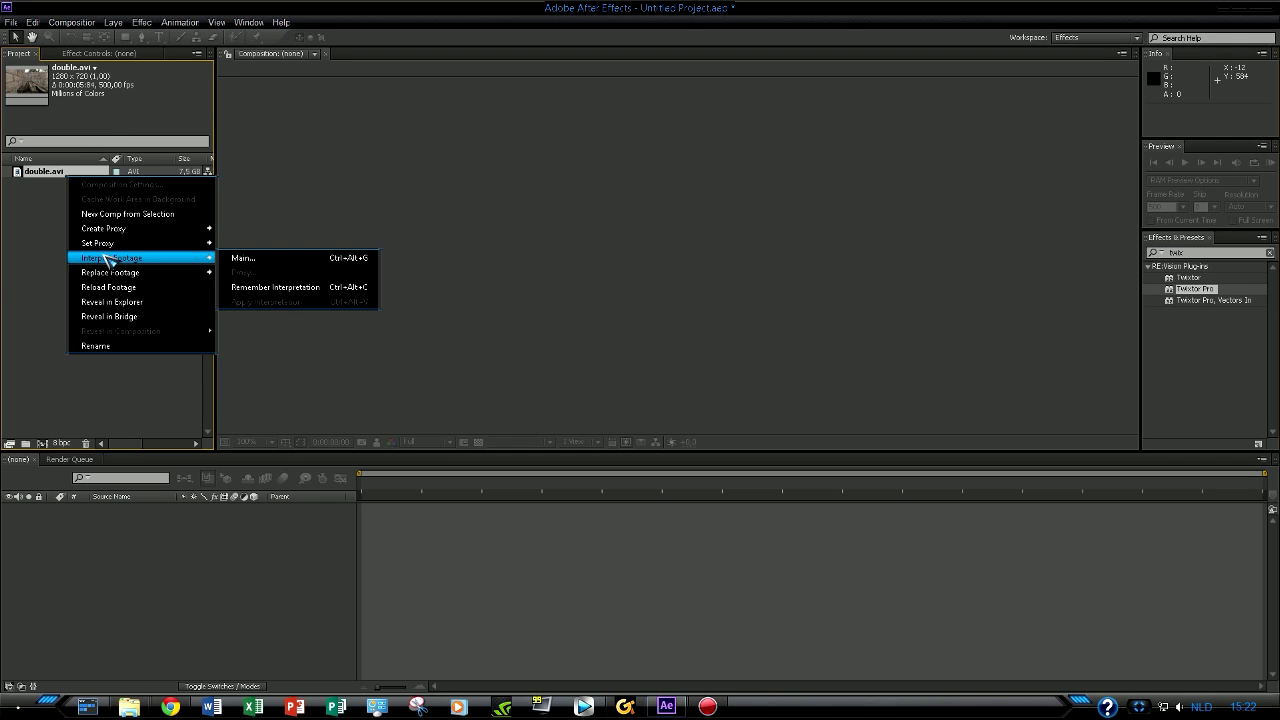
click(3, 241)
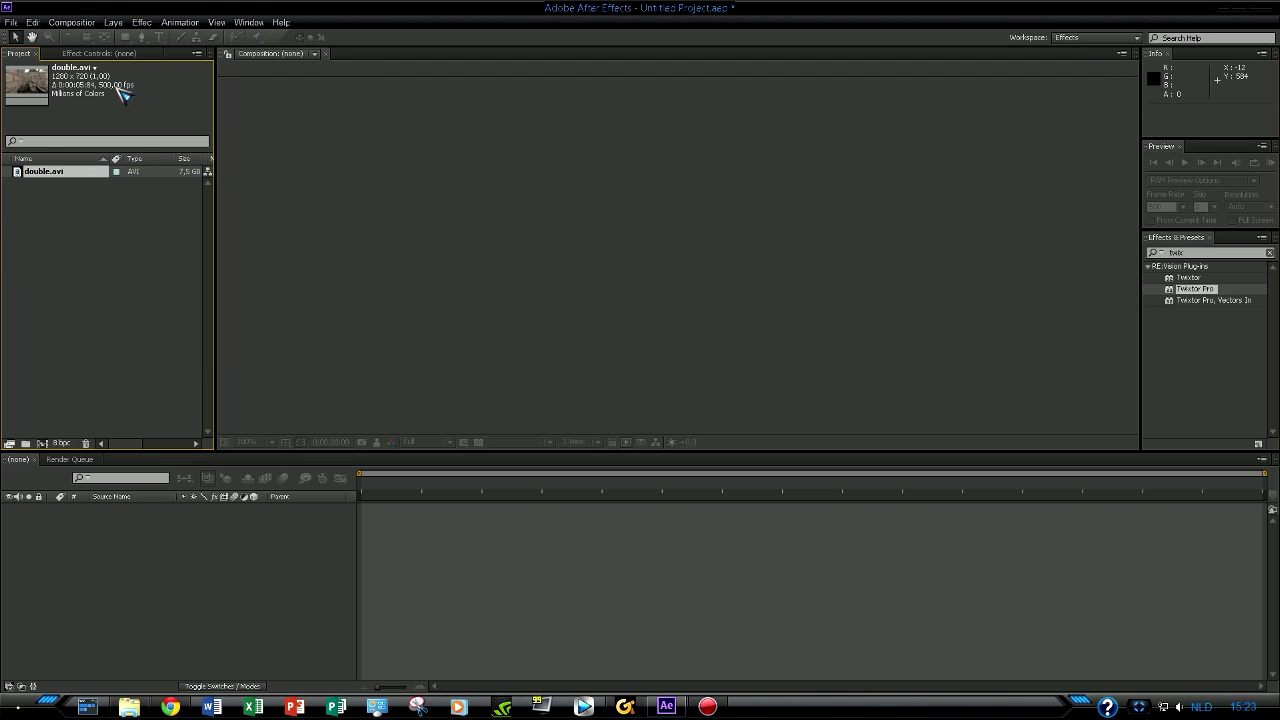
Step: Interpret the double.avi footage to conform to a frame rate of 50 frames per second
right_click(80, 172)
mouse_move(140, 255)
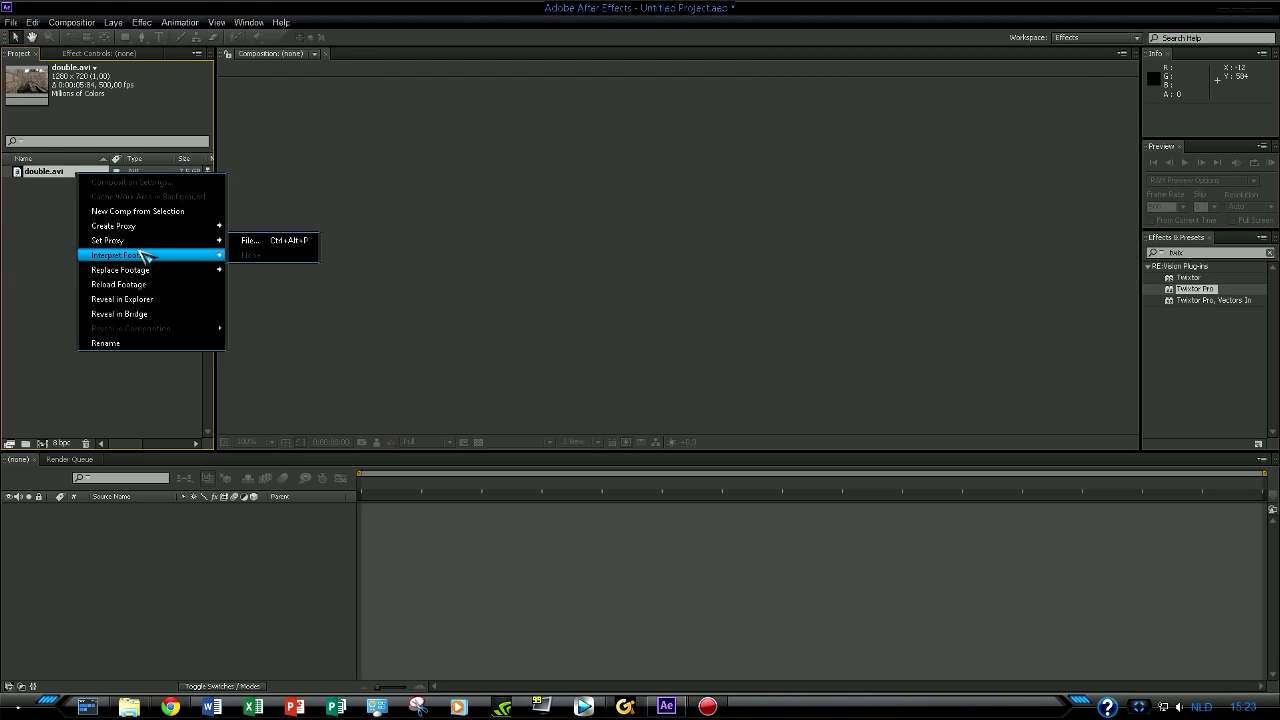
click(320, 257)
click(503, 277)
key(Tab)
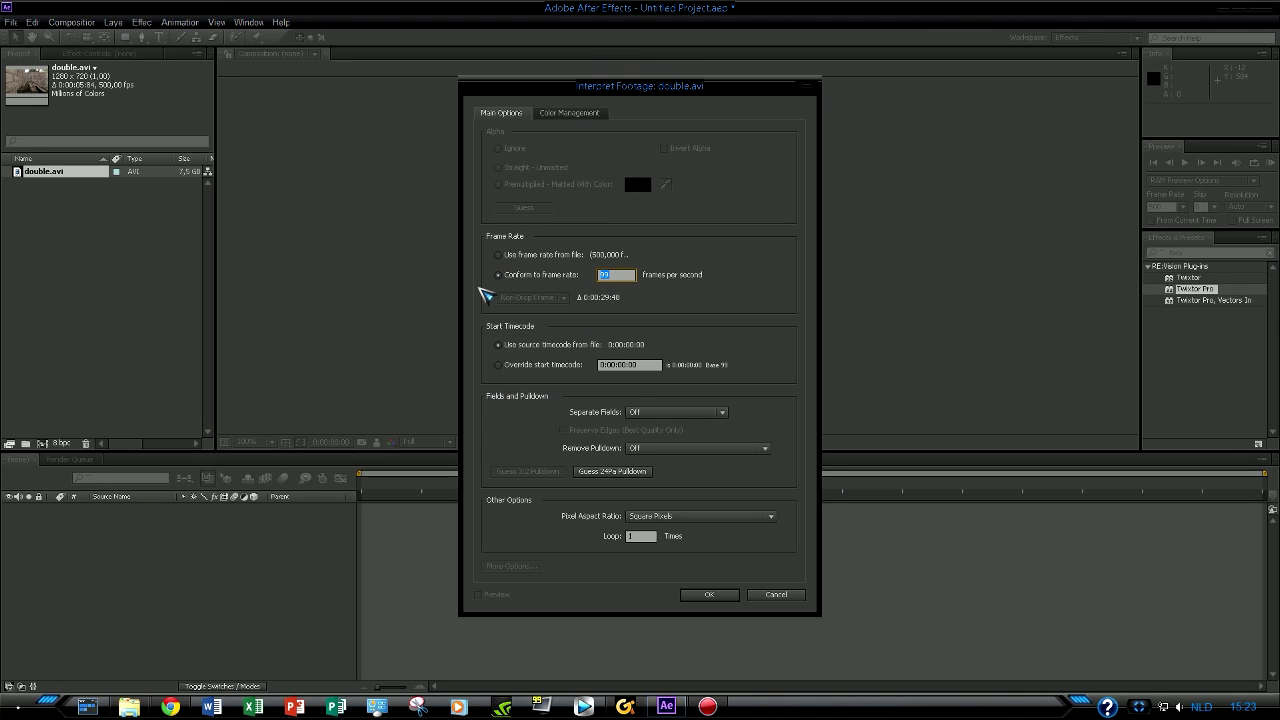
text(5)
click(708, 599)
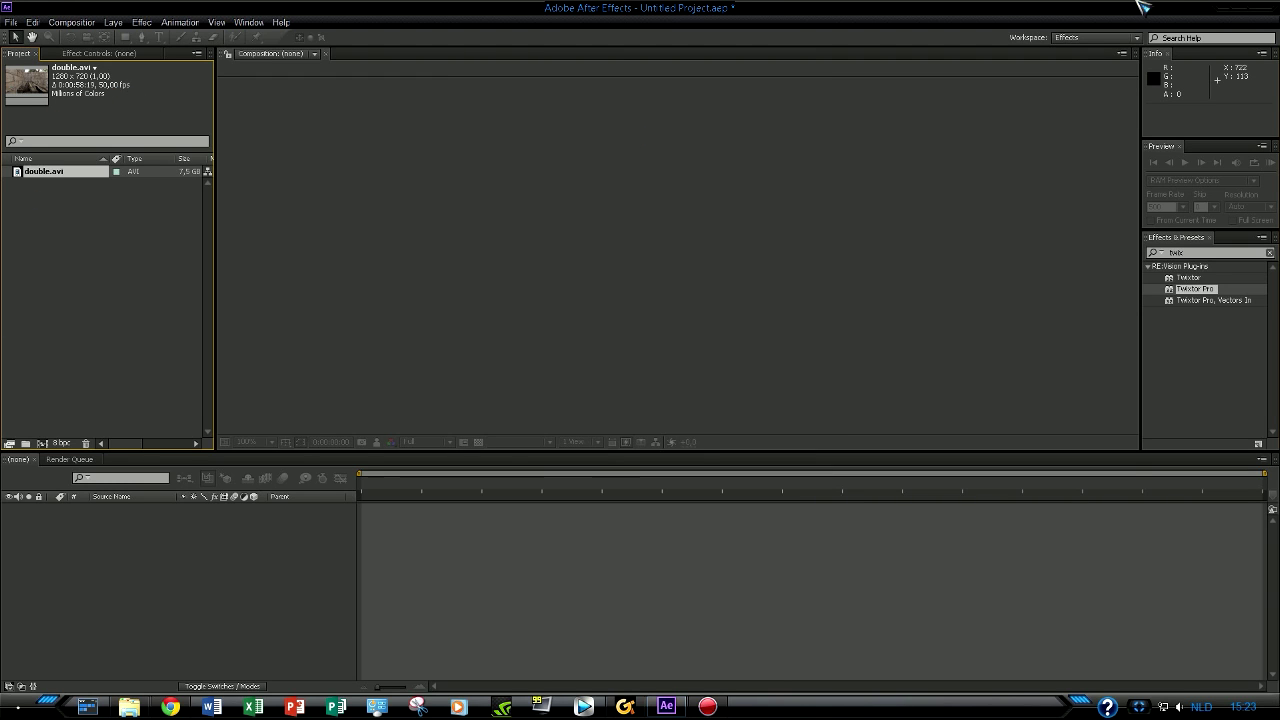
Step: Compare the double file's properties details in File Explorer with the footage information in the After Effects project
click(129, 706)
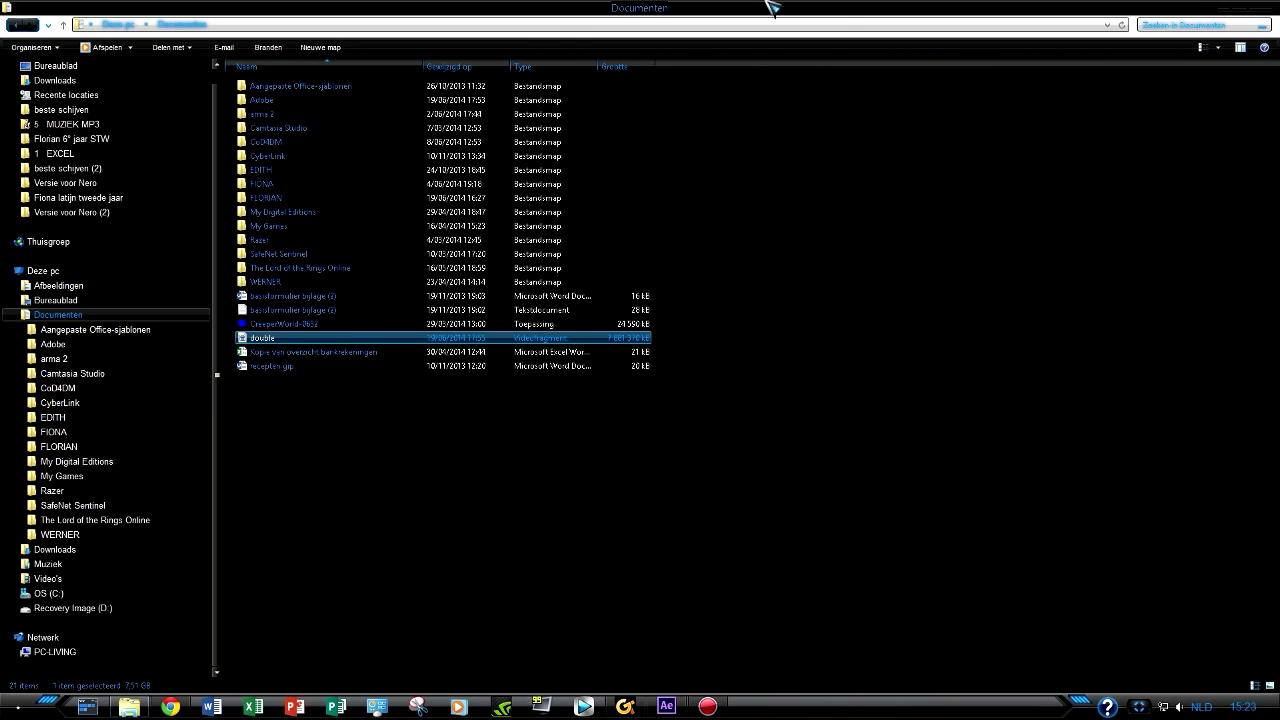
key(super+Right)
right_click(899, 343)
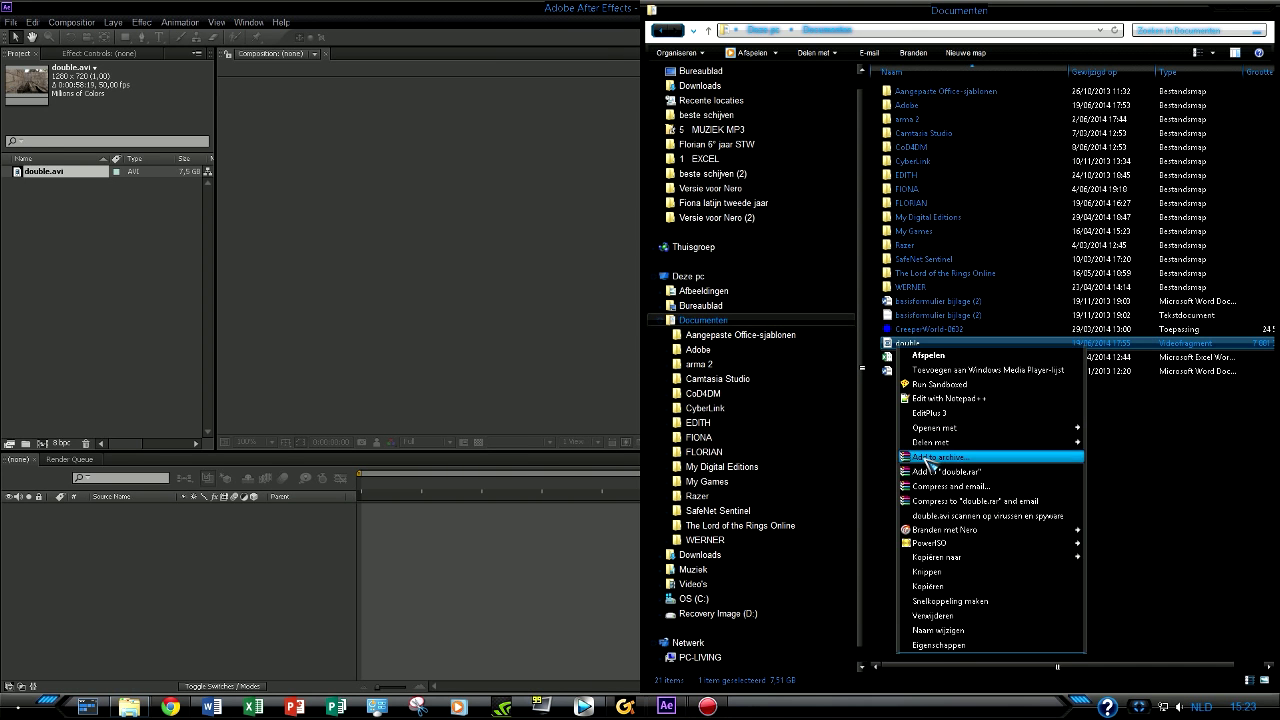
click(940, 645)
click(1003, 378)
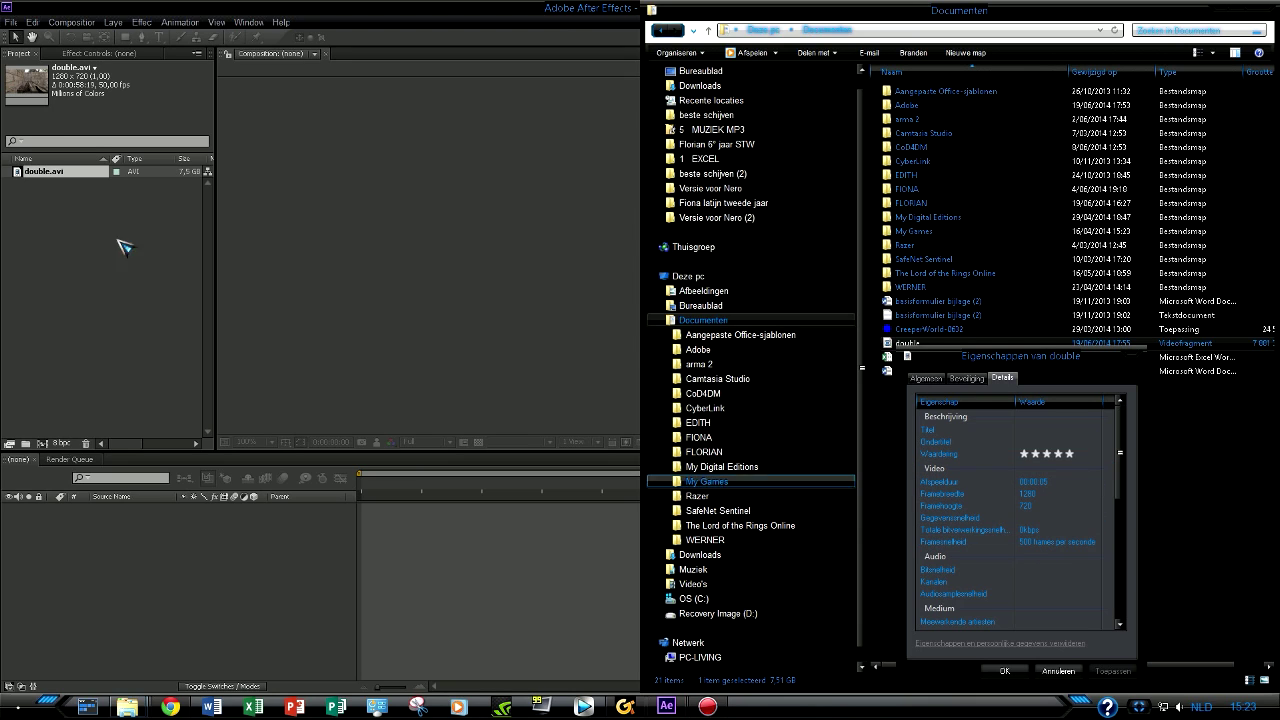
click(125, 45)
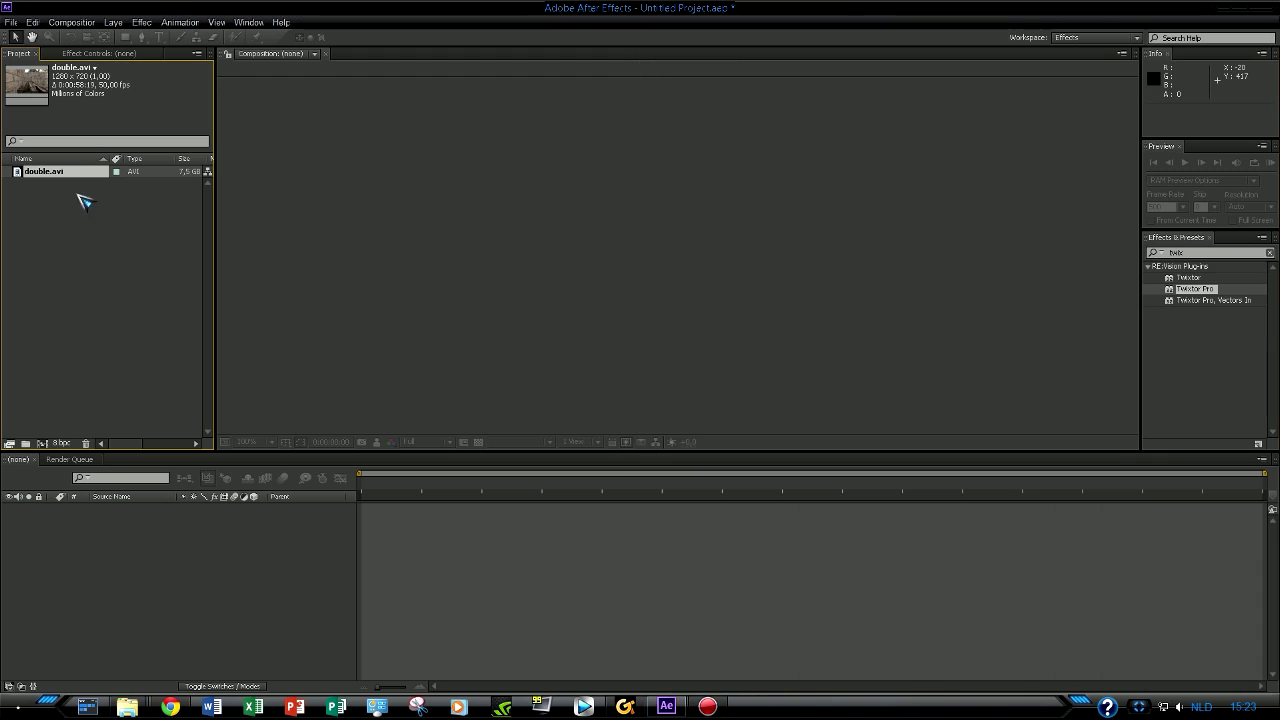
right_click(54, 173)
click(16, 315)
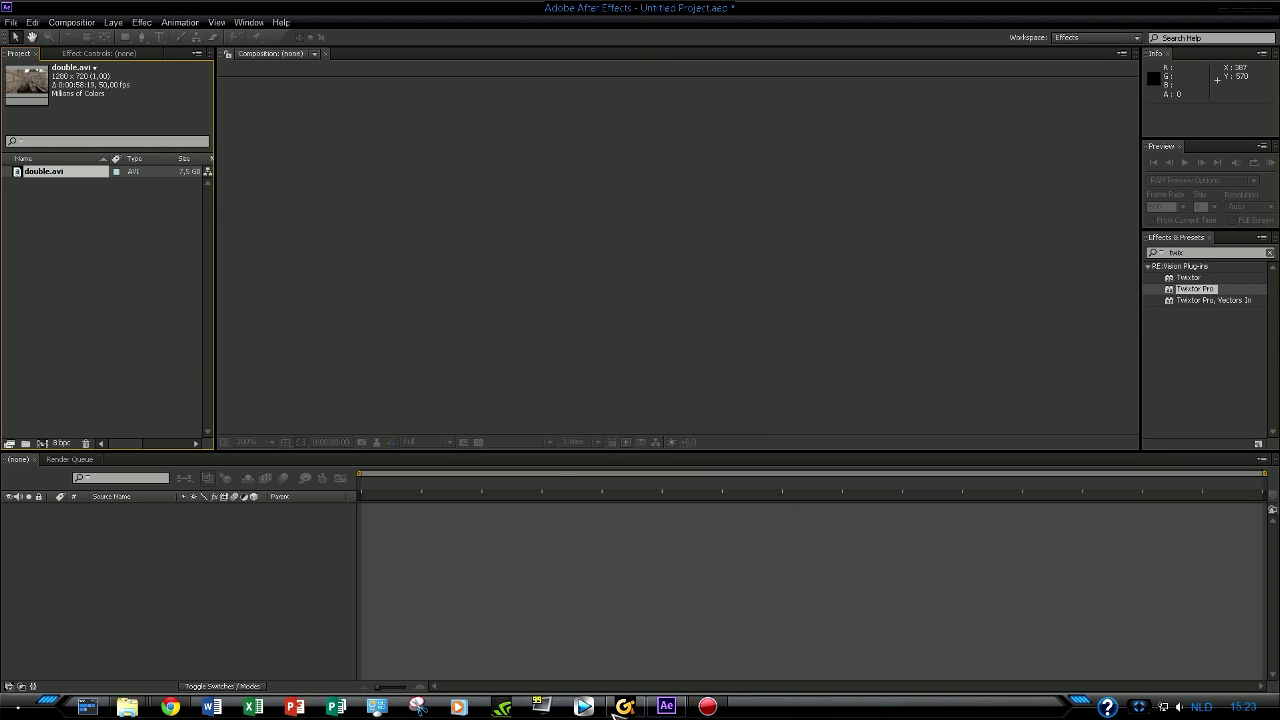
mouse_move(127, 707)
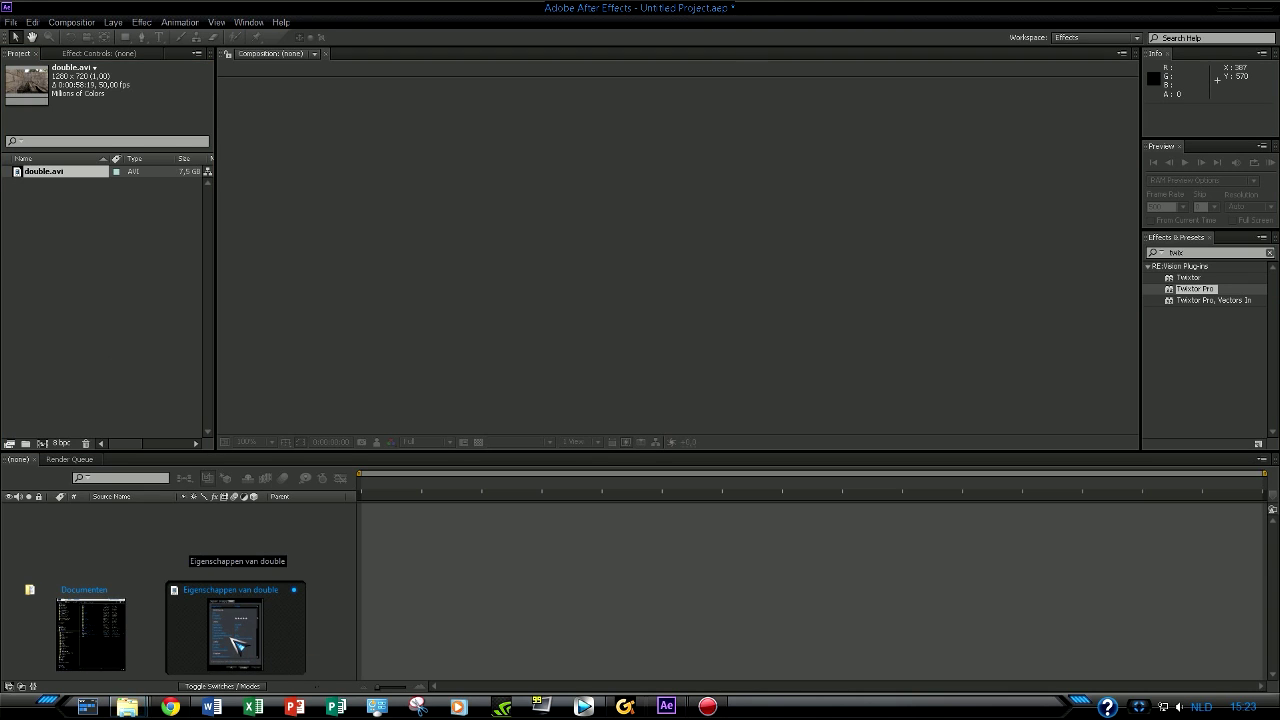
click(240, 648)
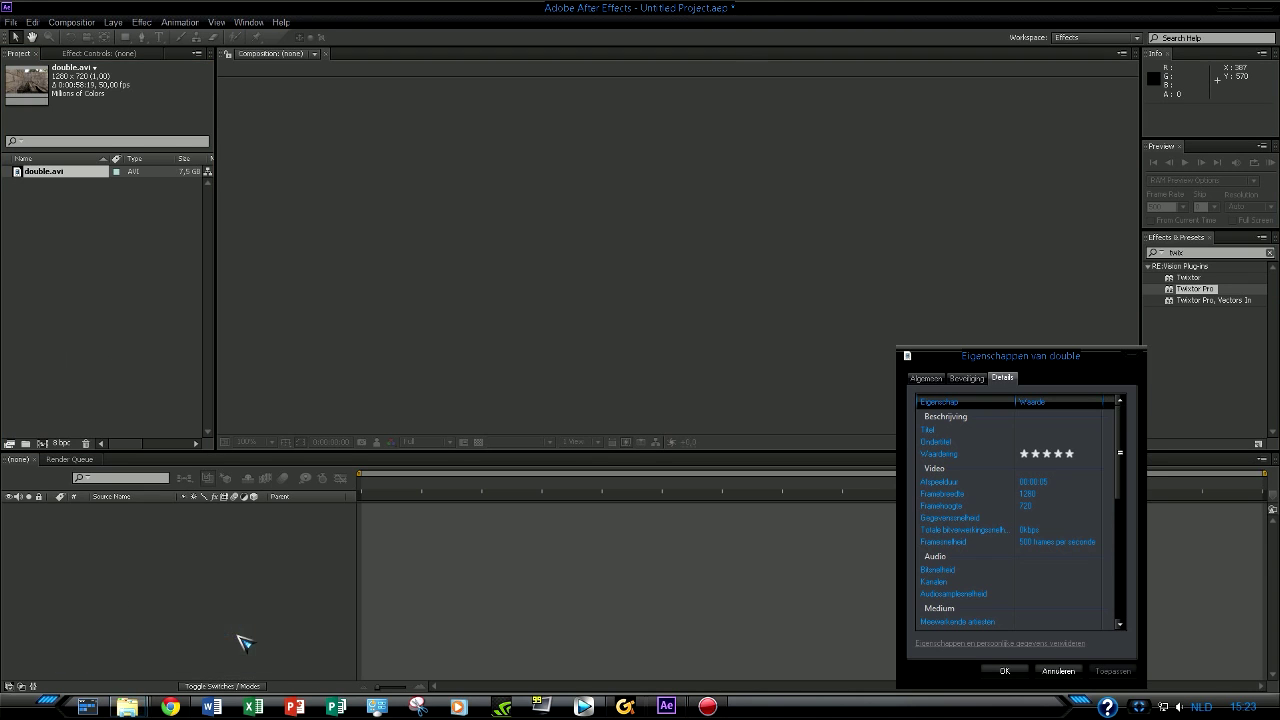
click(1001, 672)
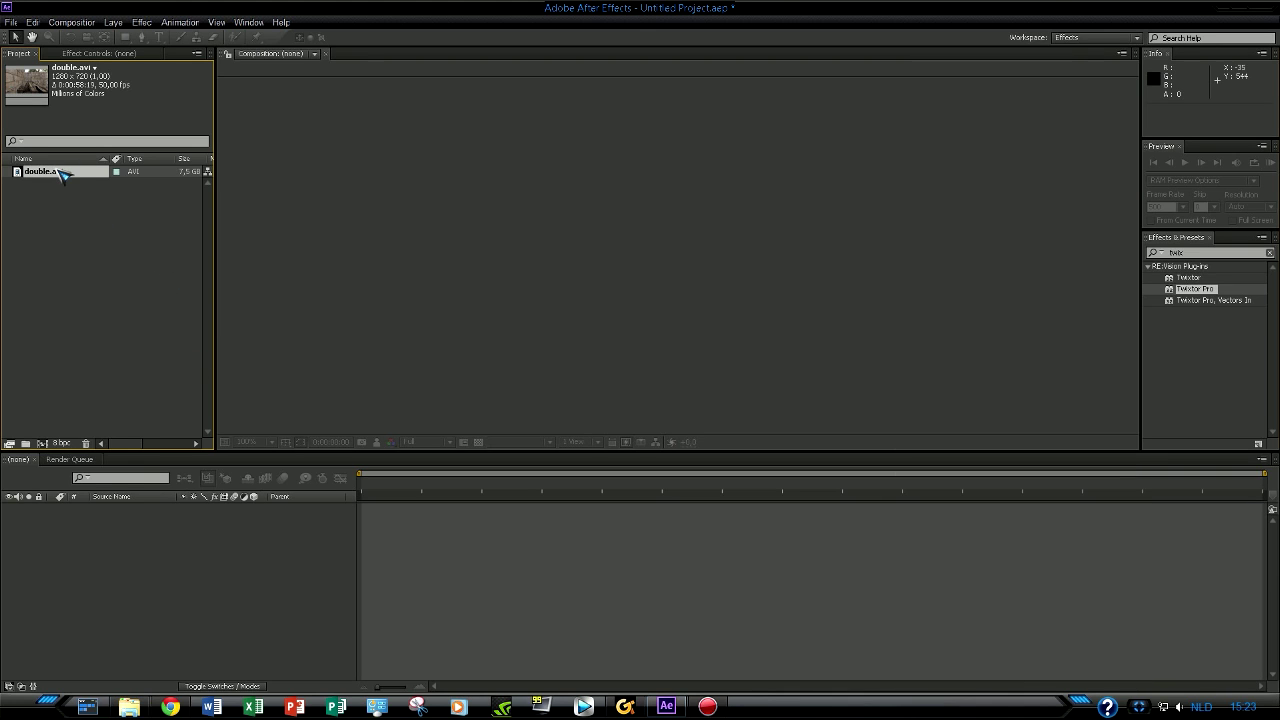
Step: Close the Render Queue and create a new composition from the double.avi footage
click(86, 460)
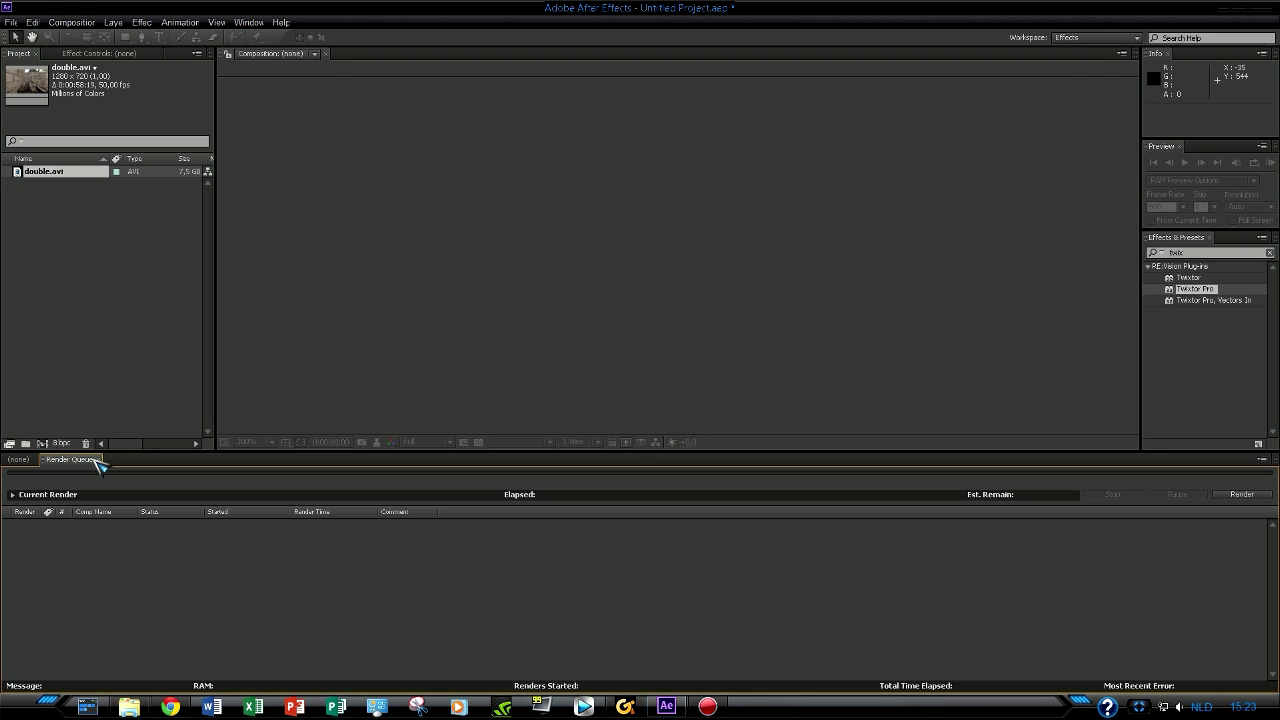
click(98, 460)
drag(48, 177, 61, 176)
right_click(54, 172)
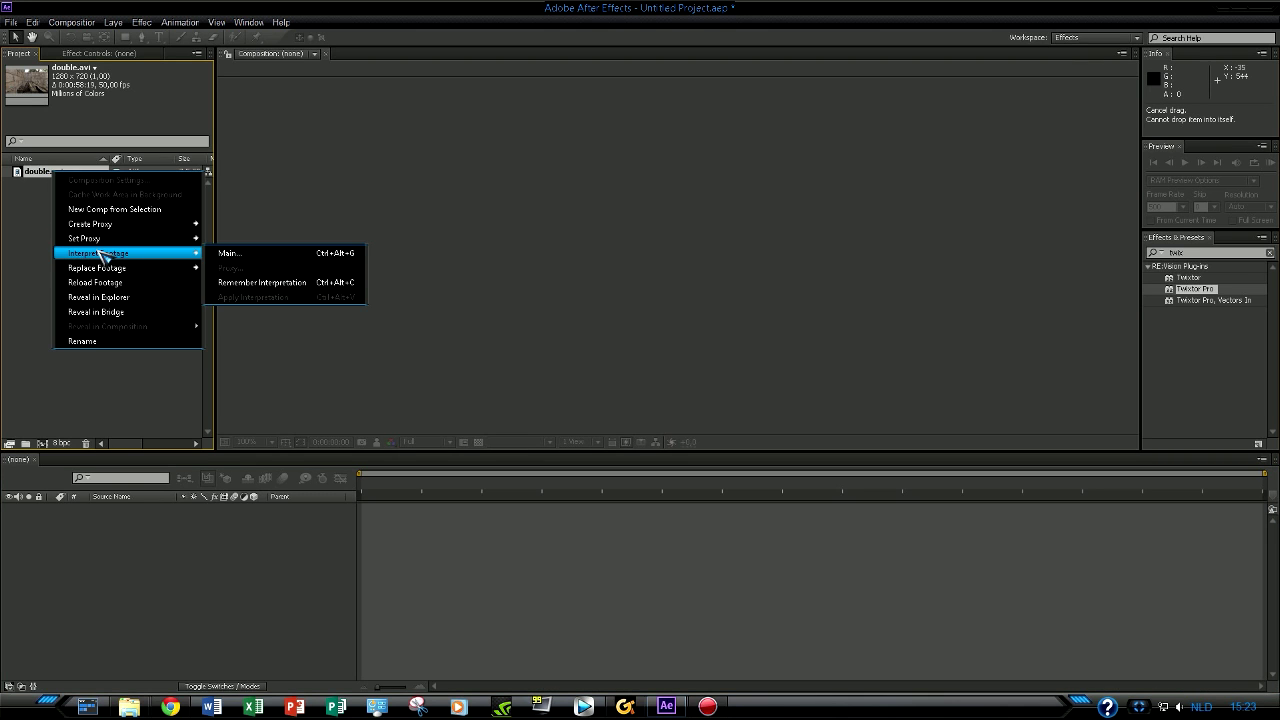
click(6, 238)
drag(40, 181, 74, 571)
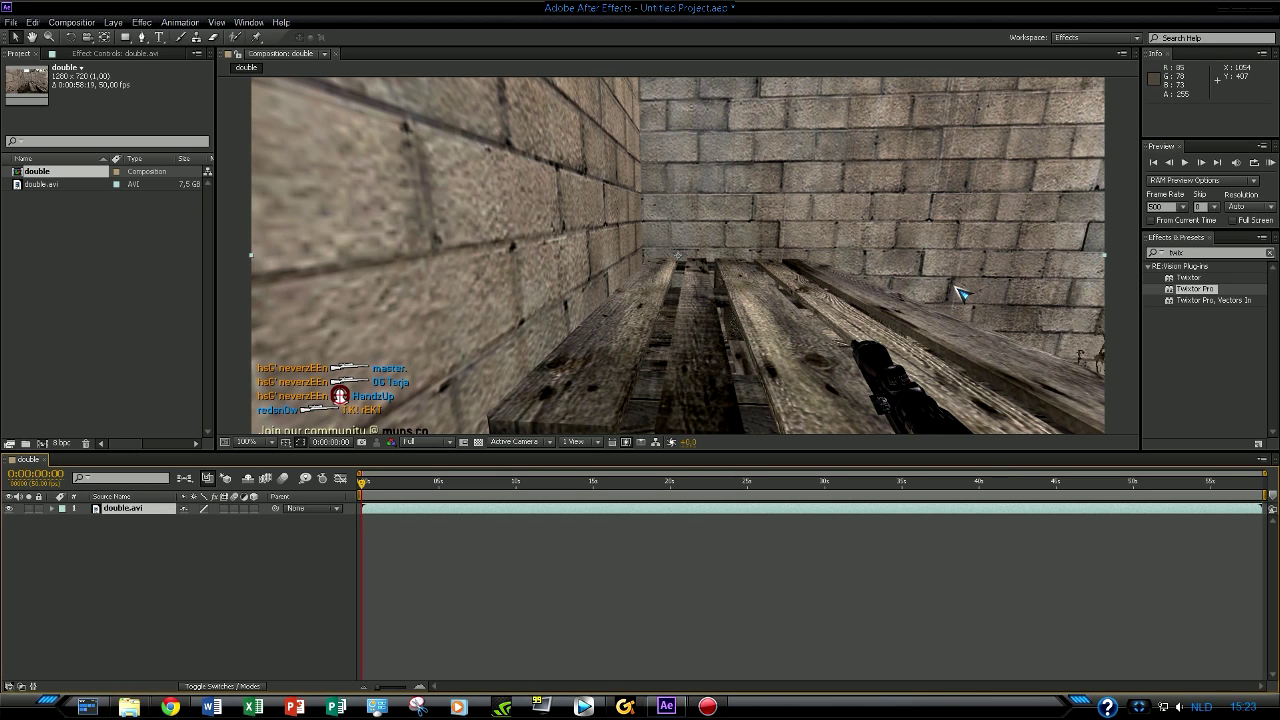
Step: Apply the Twixtor Pro effect to the double.avi layer and set its input frame rate to 500
drag(1210, 292, 335, 378)
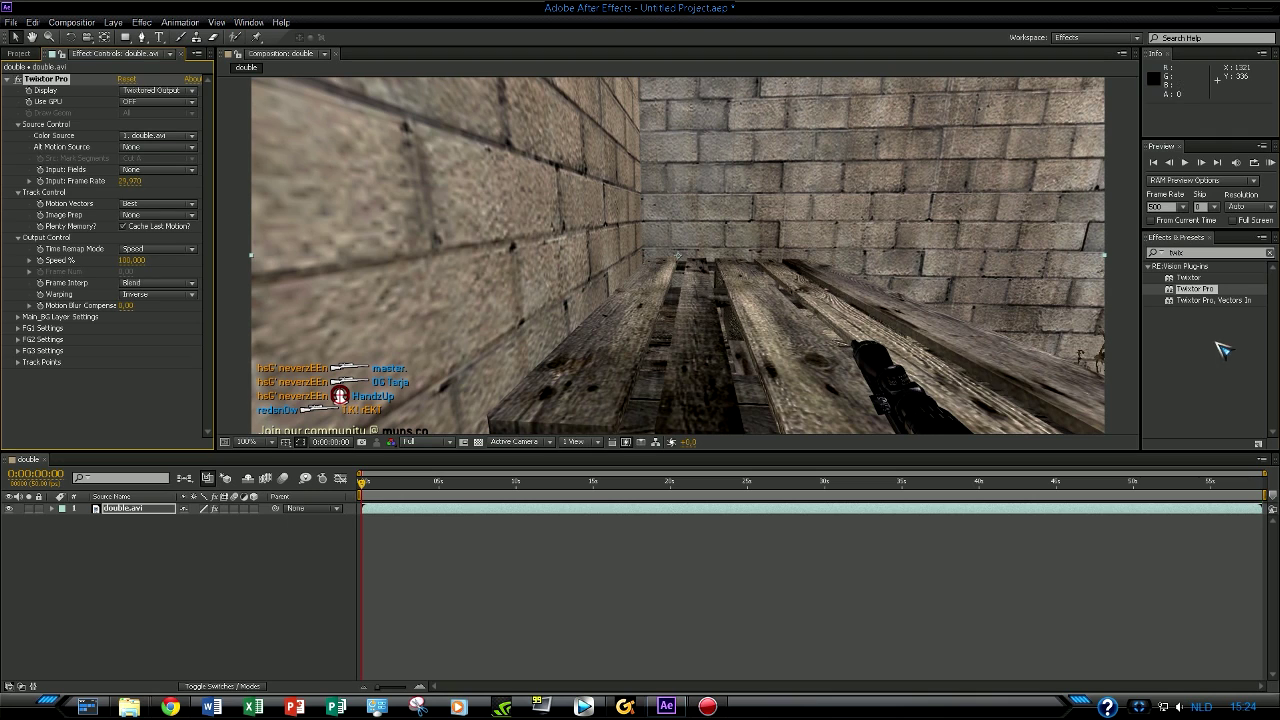
click(130, 182)
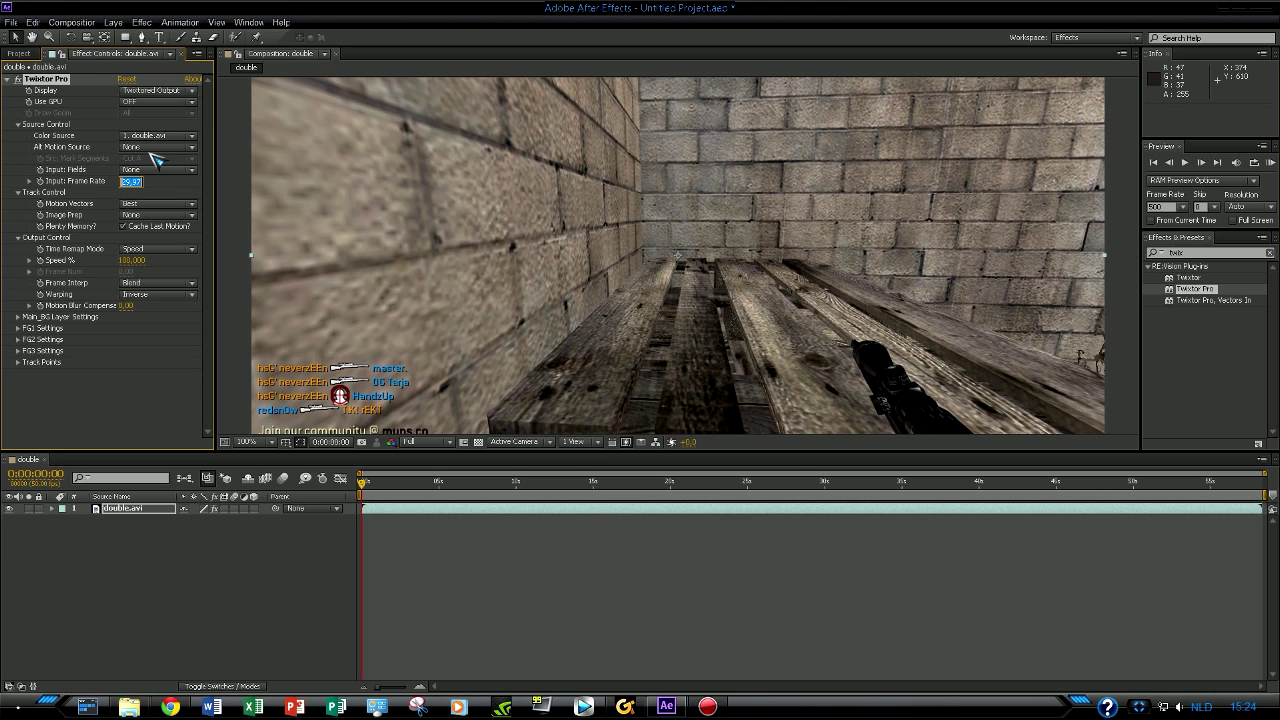
key(Return)
Step: Expand the double.avi layer's Twixtor Pro Output Control settings and set Speed % to 1000
click(53, 509)
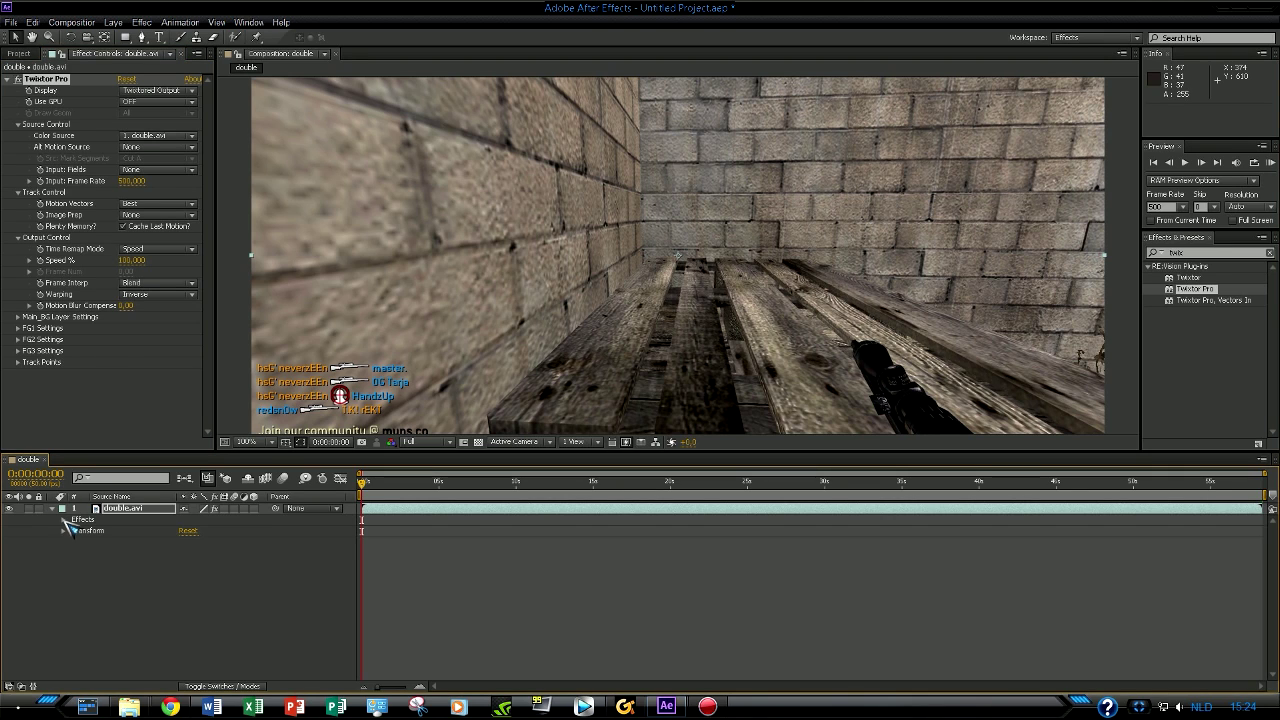
click(75, 533)
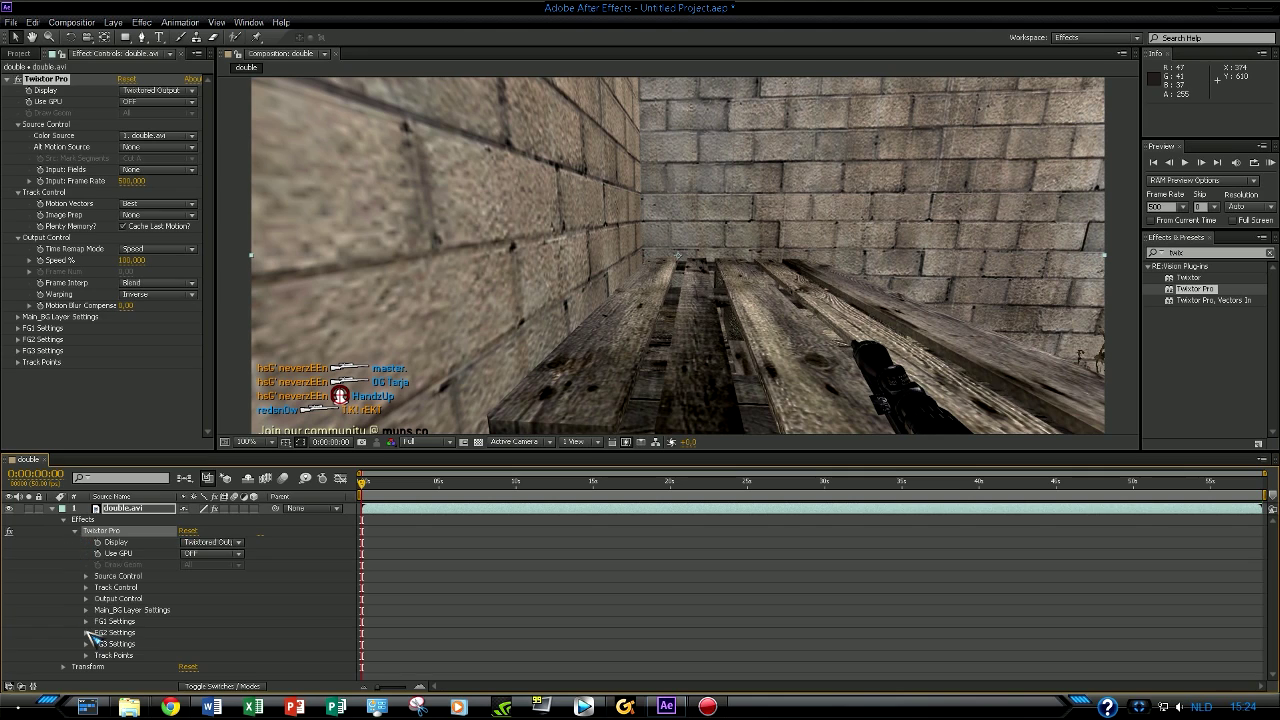
click(87, 599)
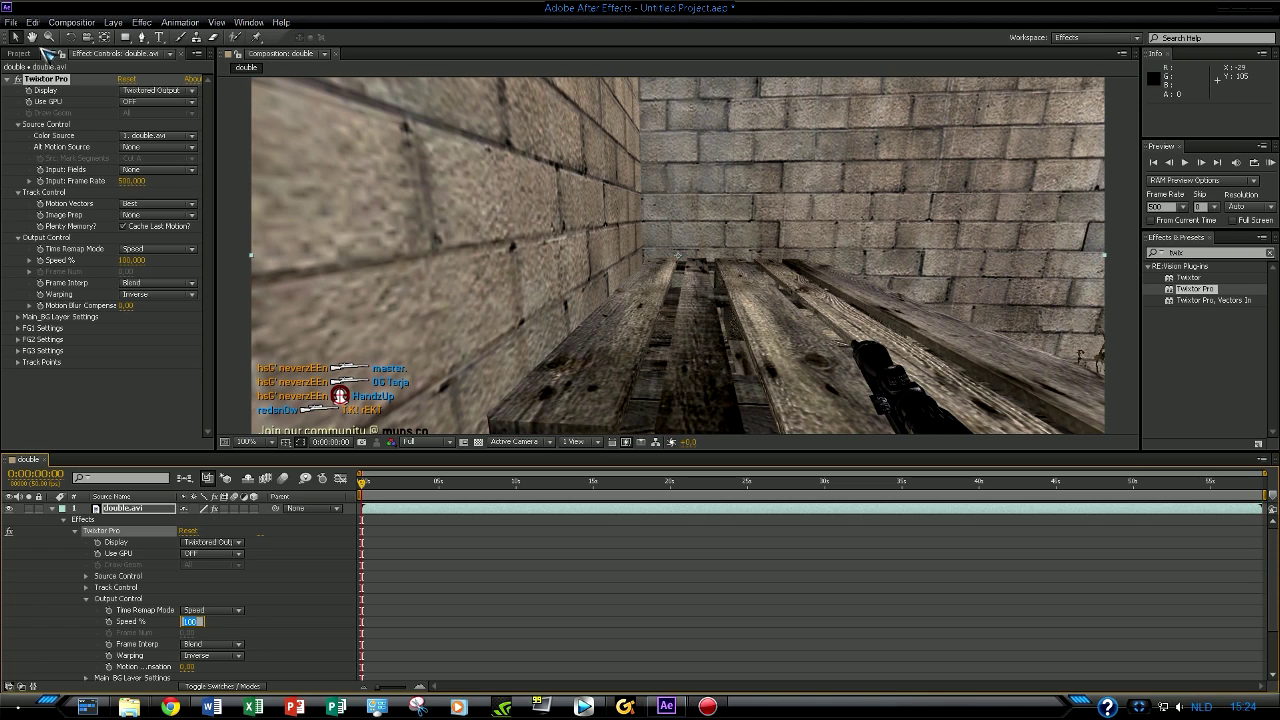
click(156, 377)
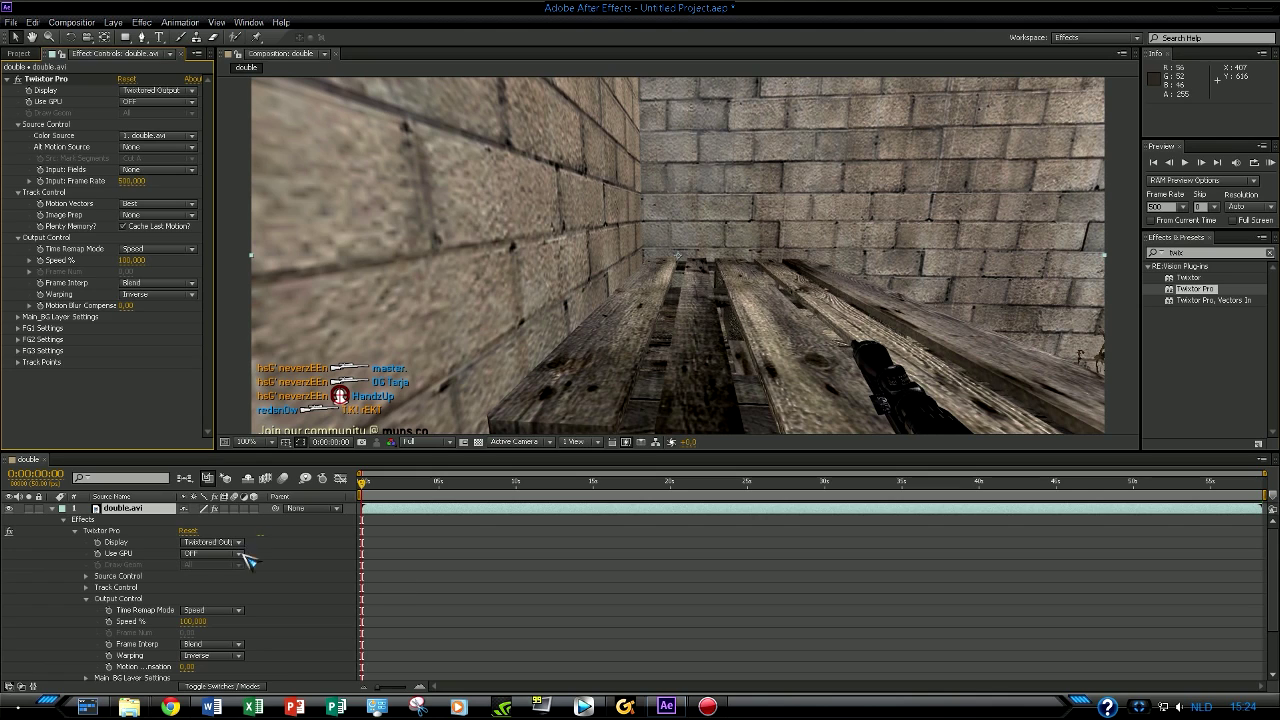
click(193, 623)
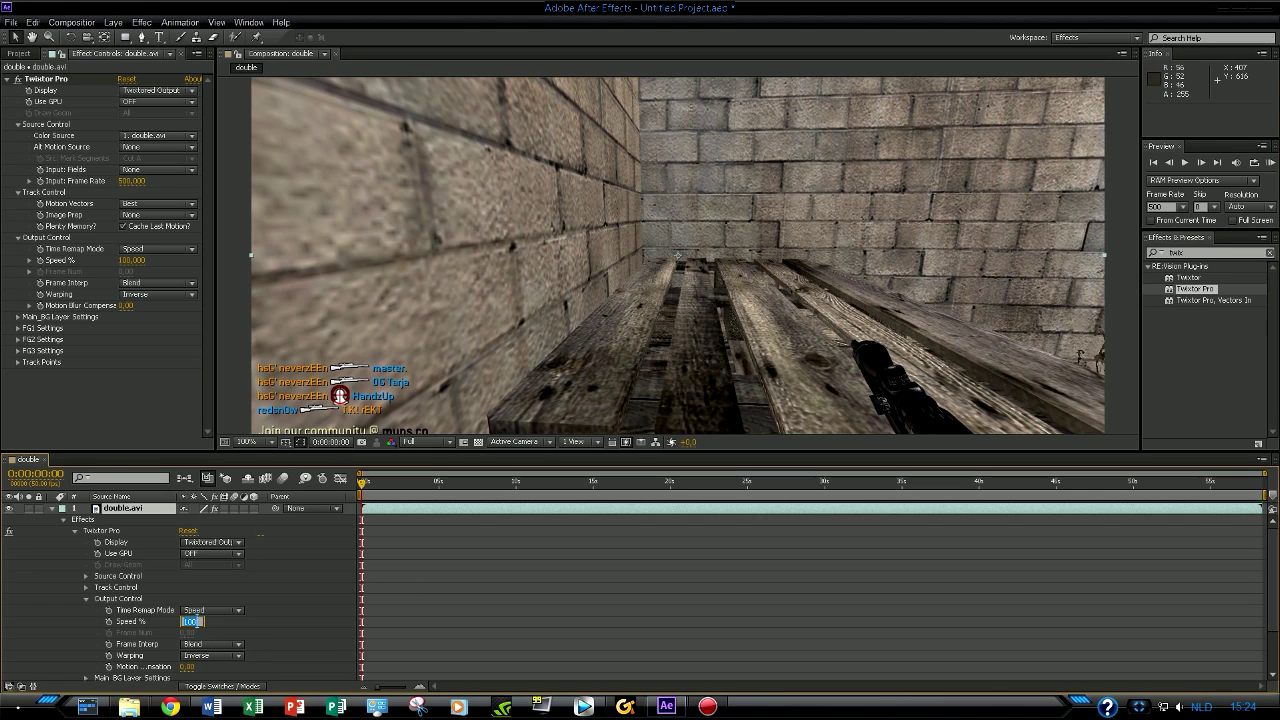
click(142, 396)
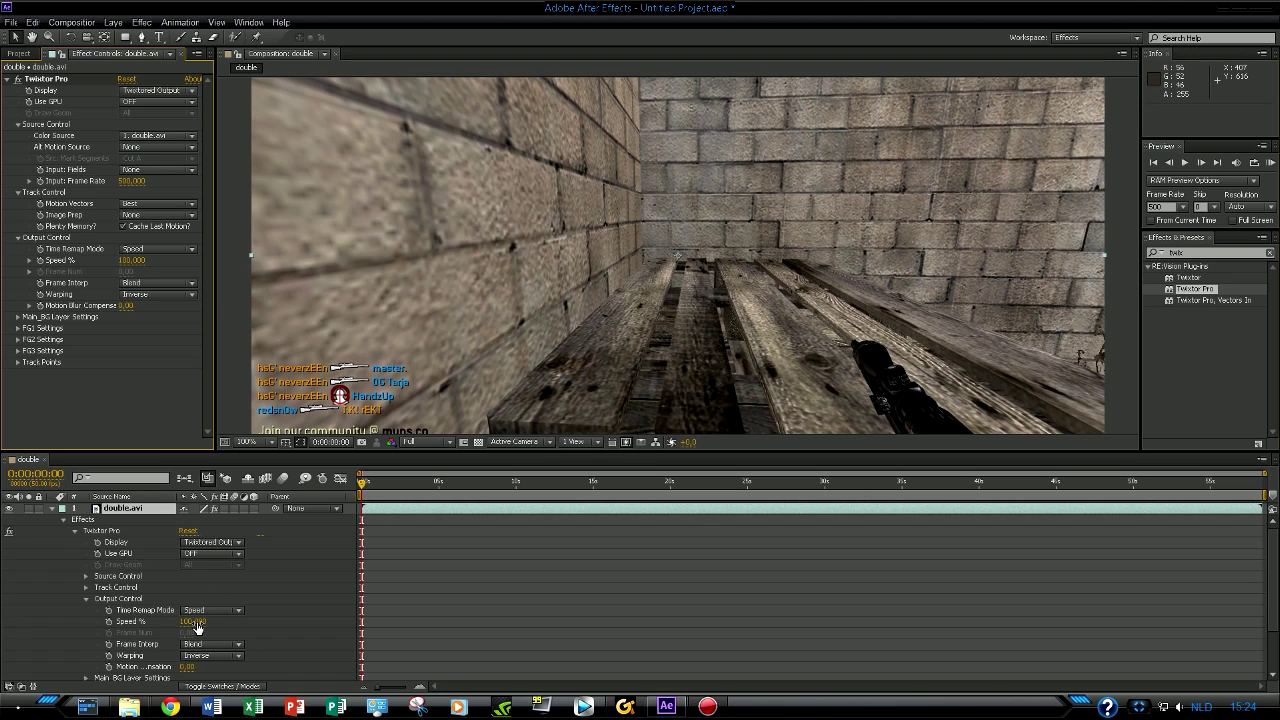
click(200, 627)
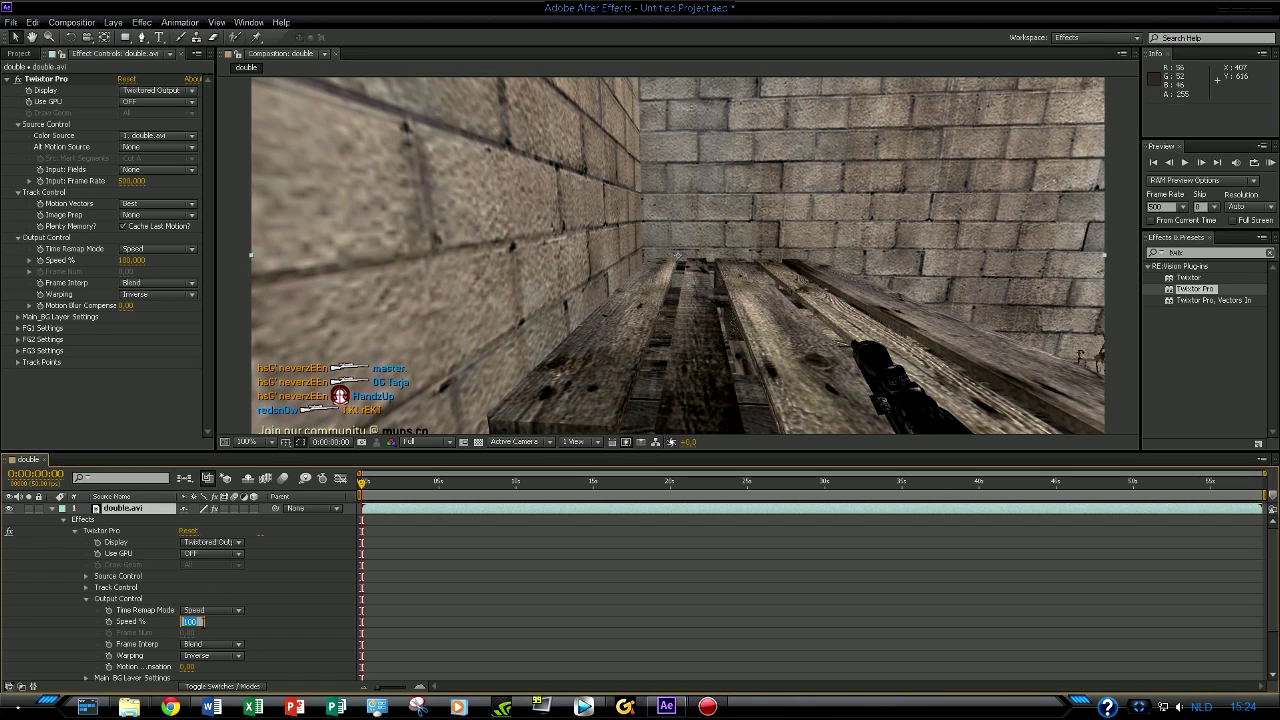
text(1000)
key(Return)
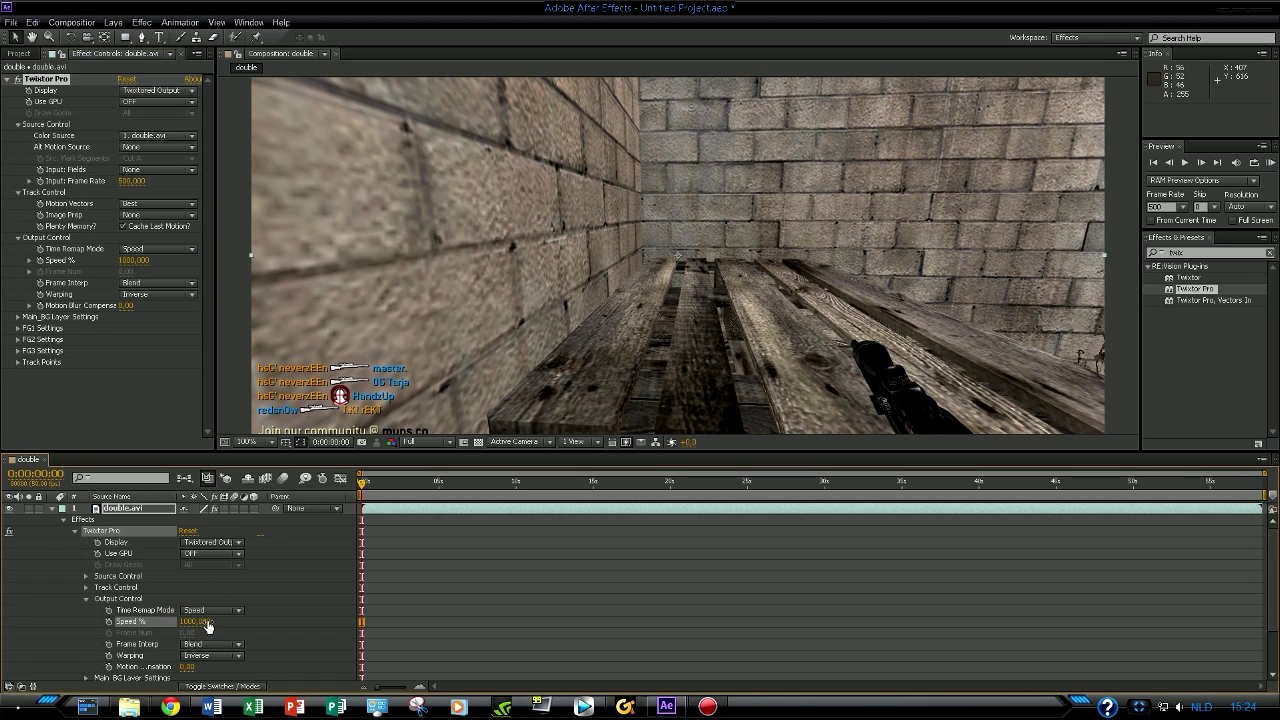
Step: Find the kill moment at 0:00:04:37 and start keyframing Twixtor Pro's Speed % there
mouse_move(368, 484)
mouse_down()
mouse_move(409, 486)
mouse_move(350, 481)
mouse_up()
drag(367, 485, 441, 495)
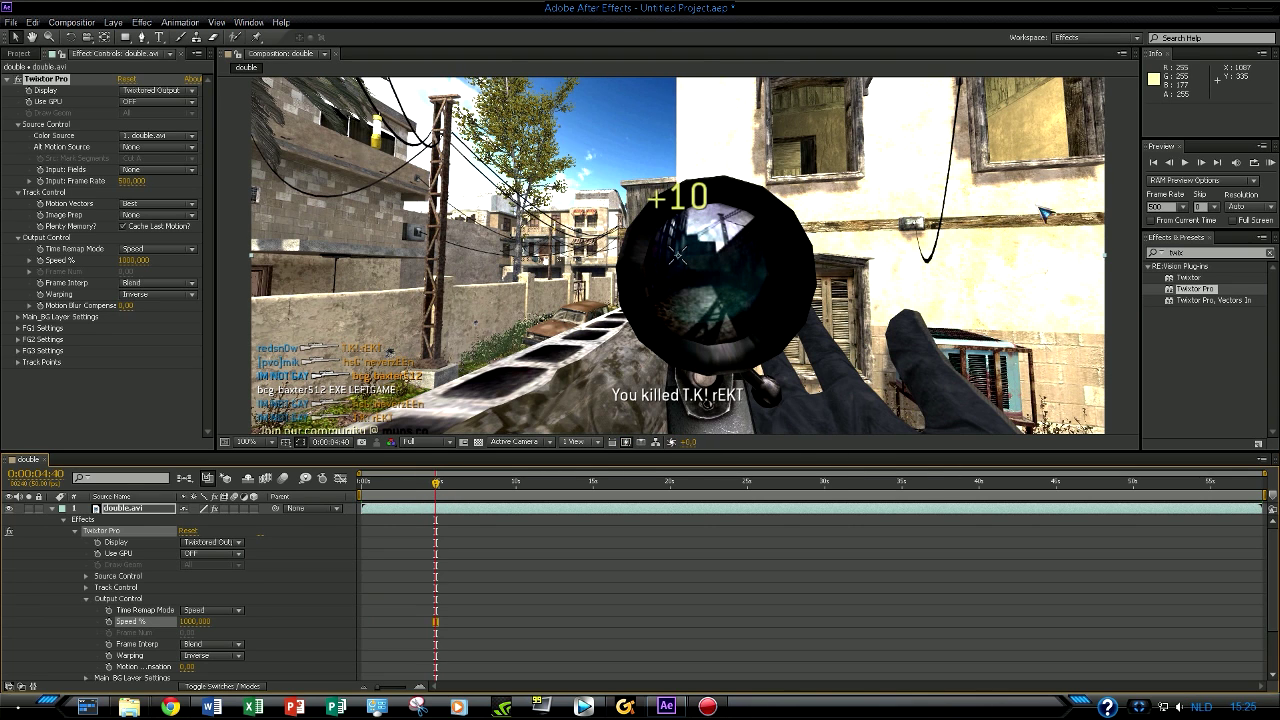
click(1183, 163)
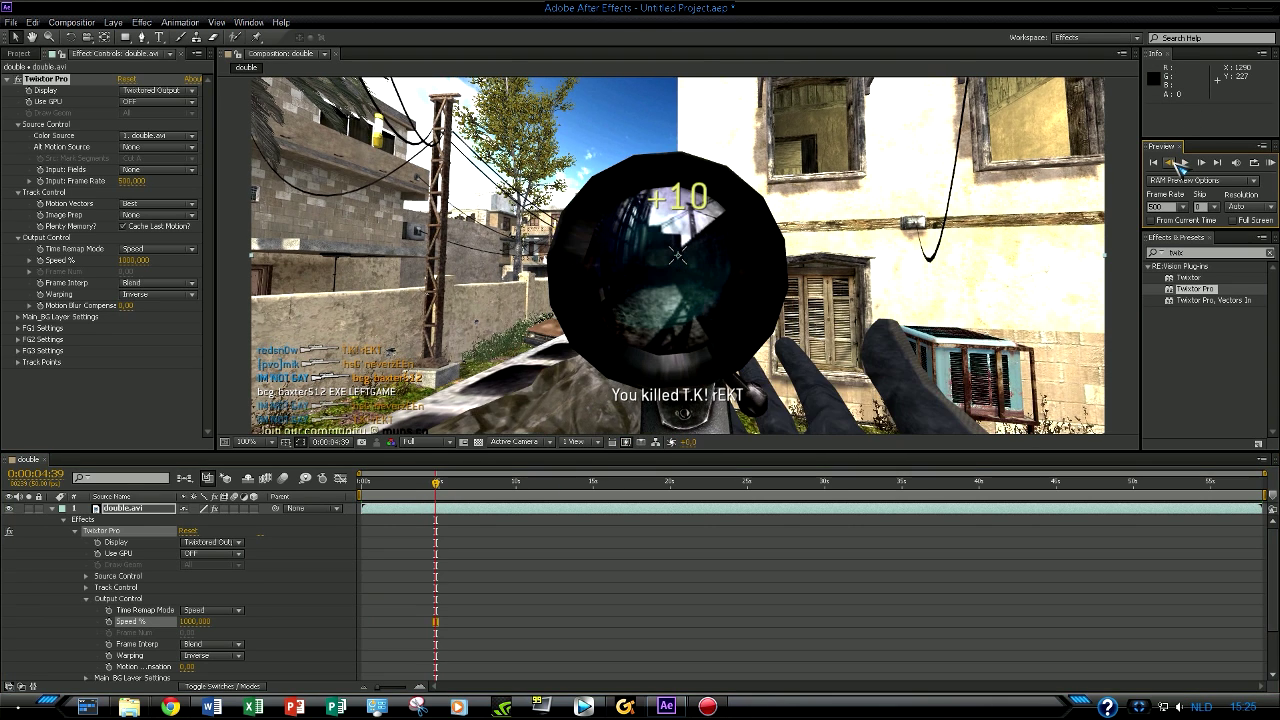
click(1183, 163)
click(1183, 163)
click(1183, 164)
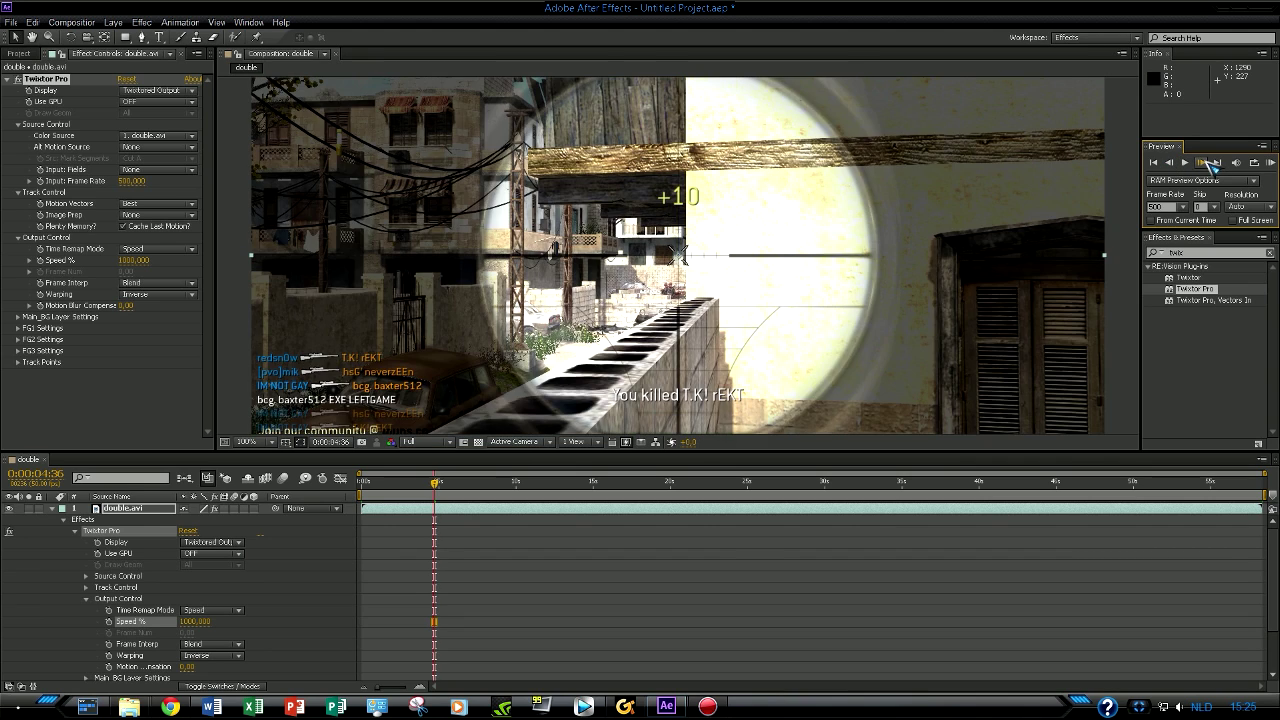
click(1203, 163)
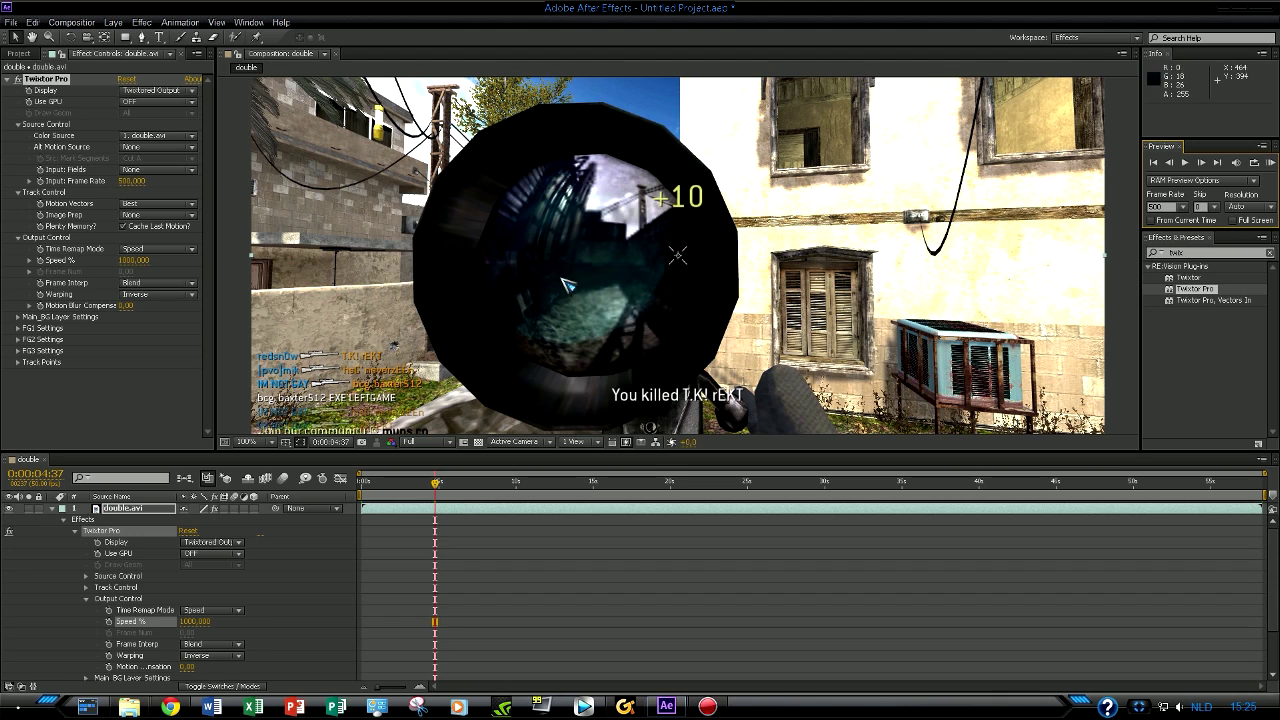
click(109, 620)
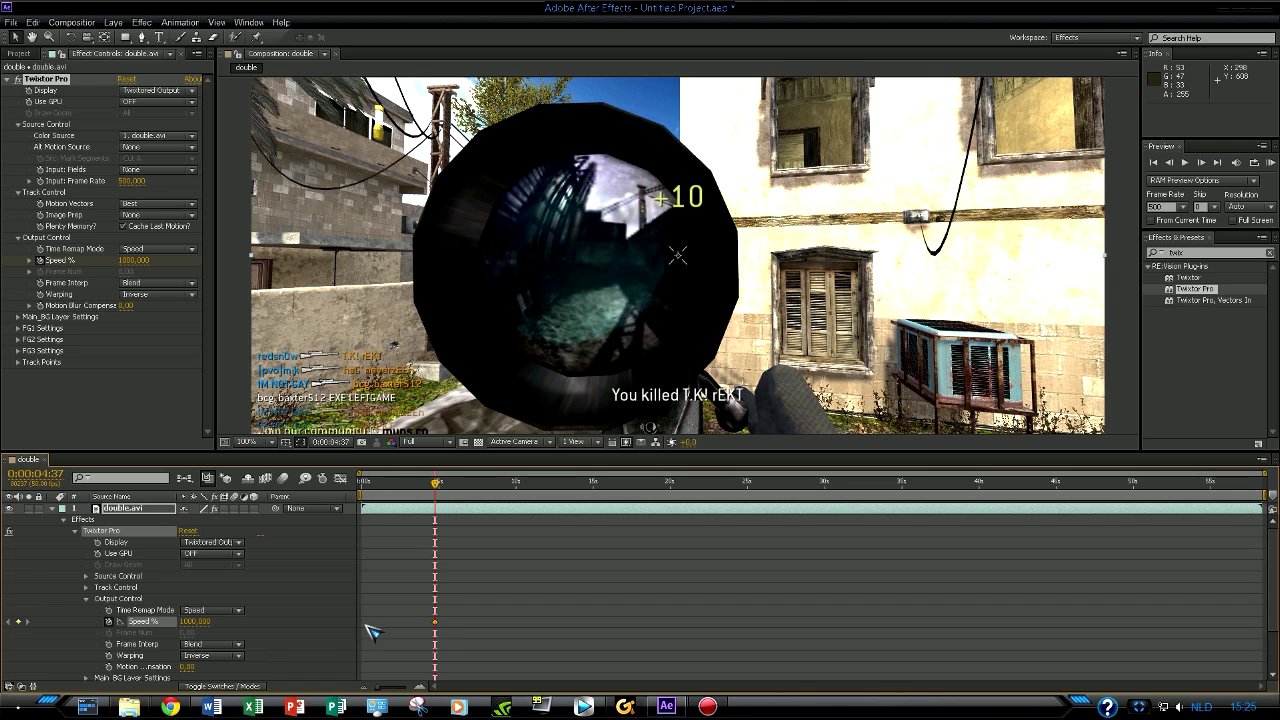
Step: Set Speed % to 5 one frame further at 0:00:04:38 and add a keyframe holding that value at 0:00:11:46
click(437, 623)
click(1201, 162)
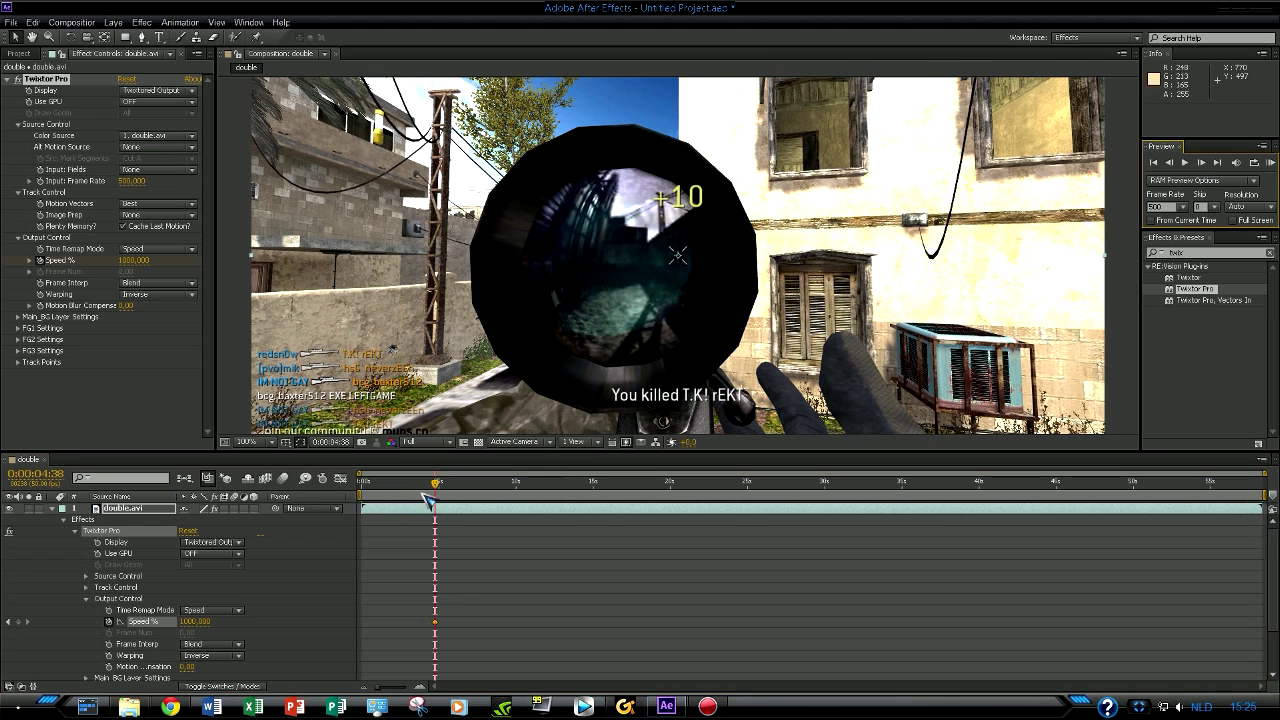
click(192, 623)
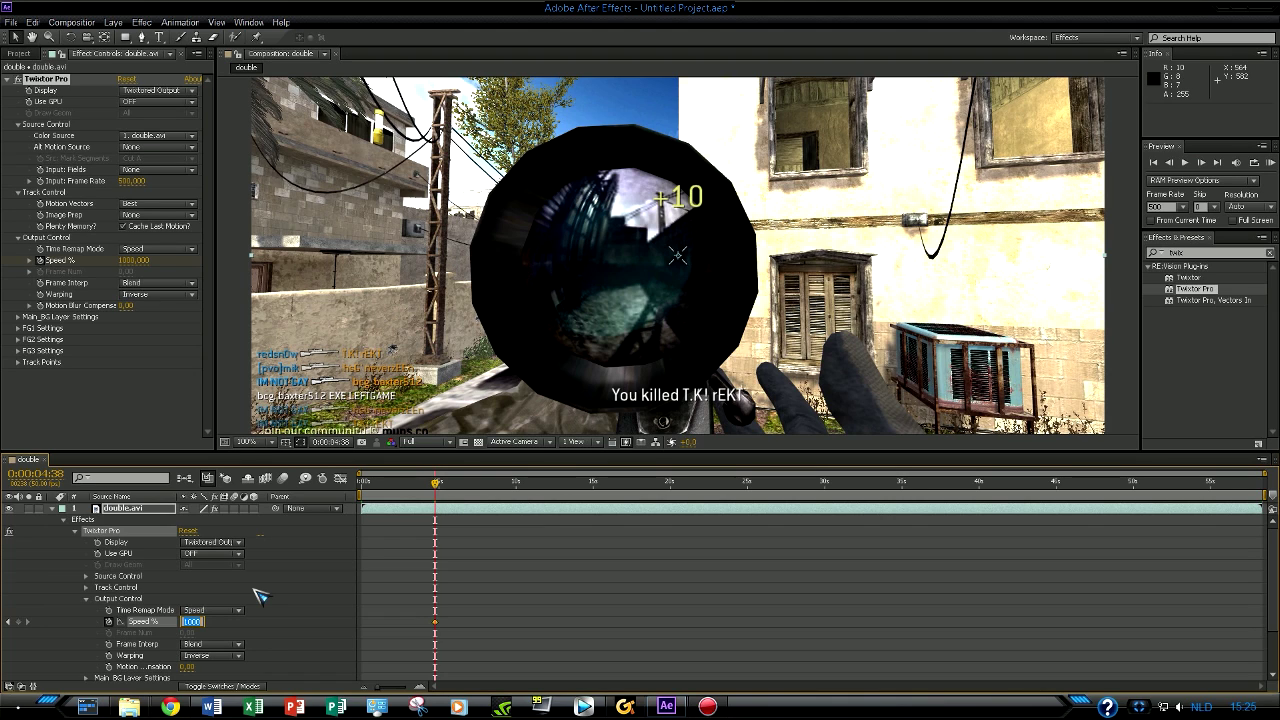
key(Return)
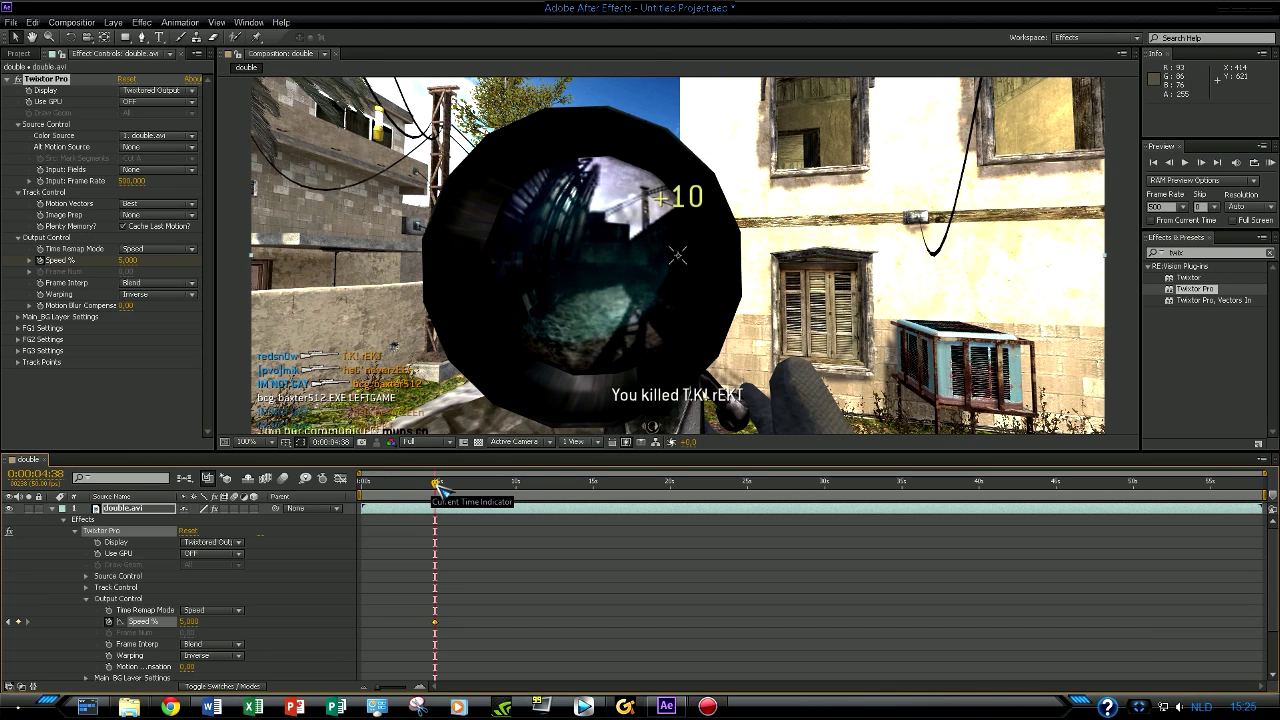
drag(436, 484, 552, 510)
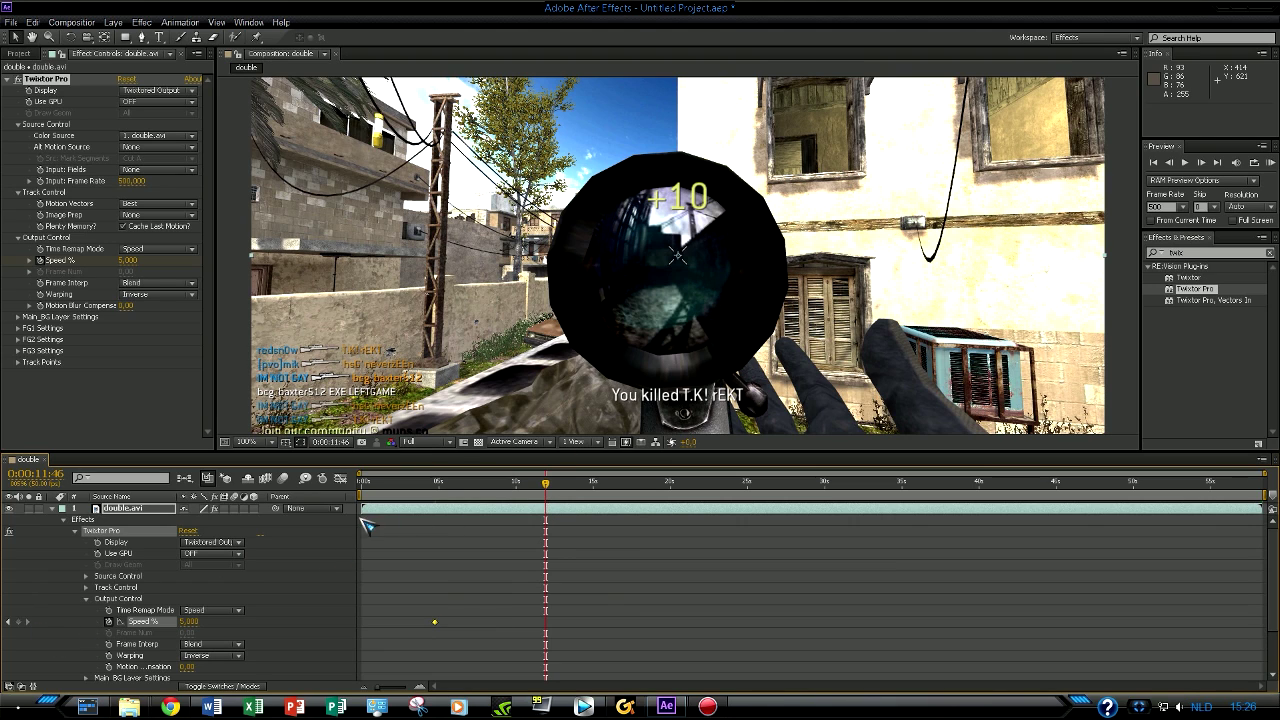
click(18, 622)
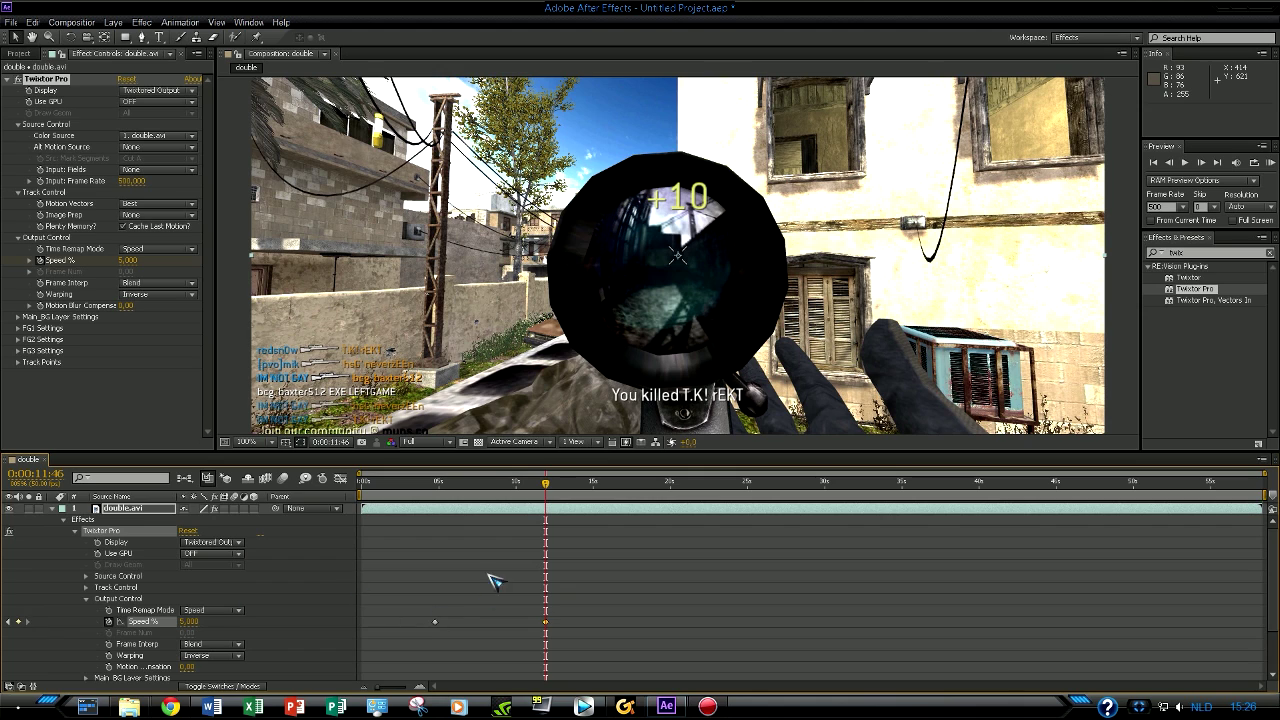
Step: Advance one frame past the slow section to 0:00:11:47 and set Twixtor Pro's Speed % to 1000
drag(378, 688, 412, 694)
mouse_move(571, 690)
mouse_down()
mouse_move(497, 690)
mouse_move(566, 692)
mouse_up()
drag(412, 687, 395, 688)
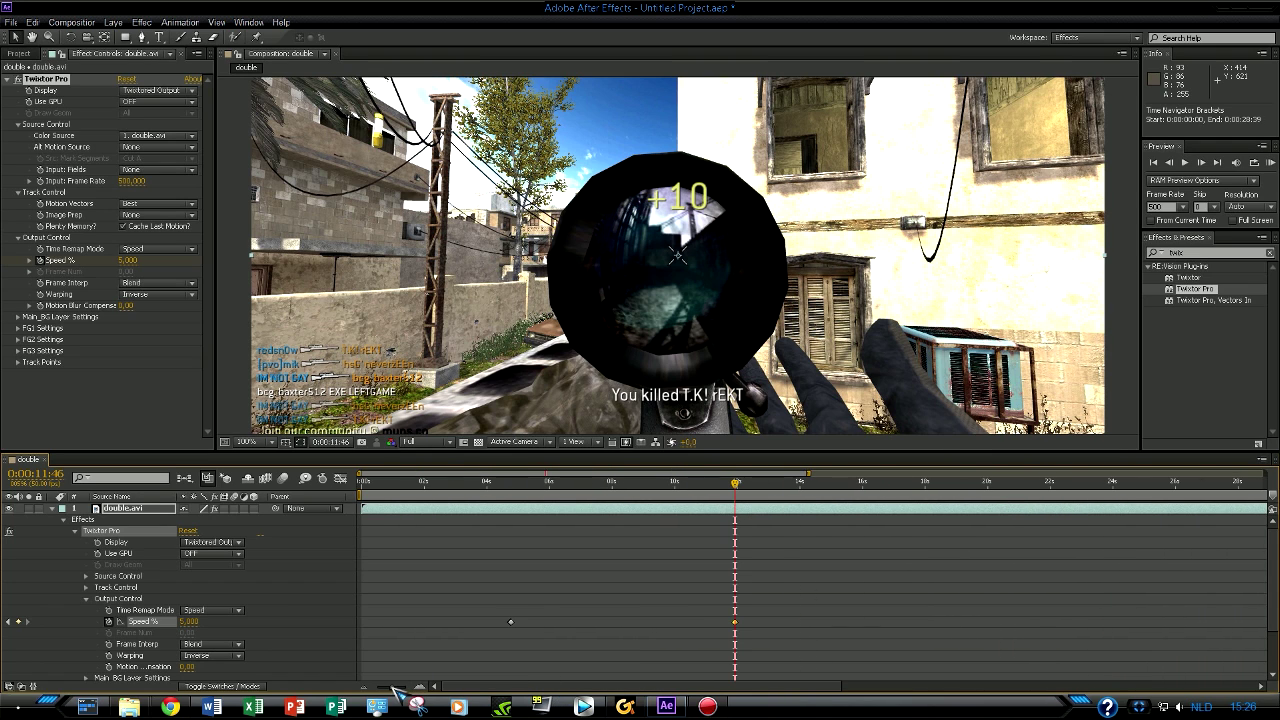
click(511, 623)
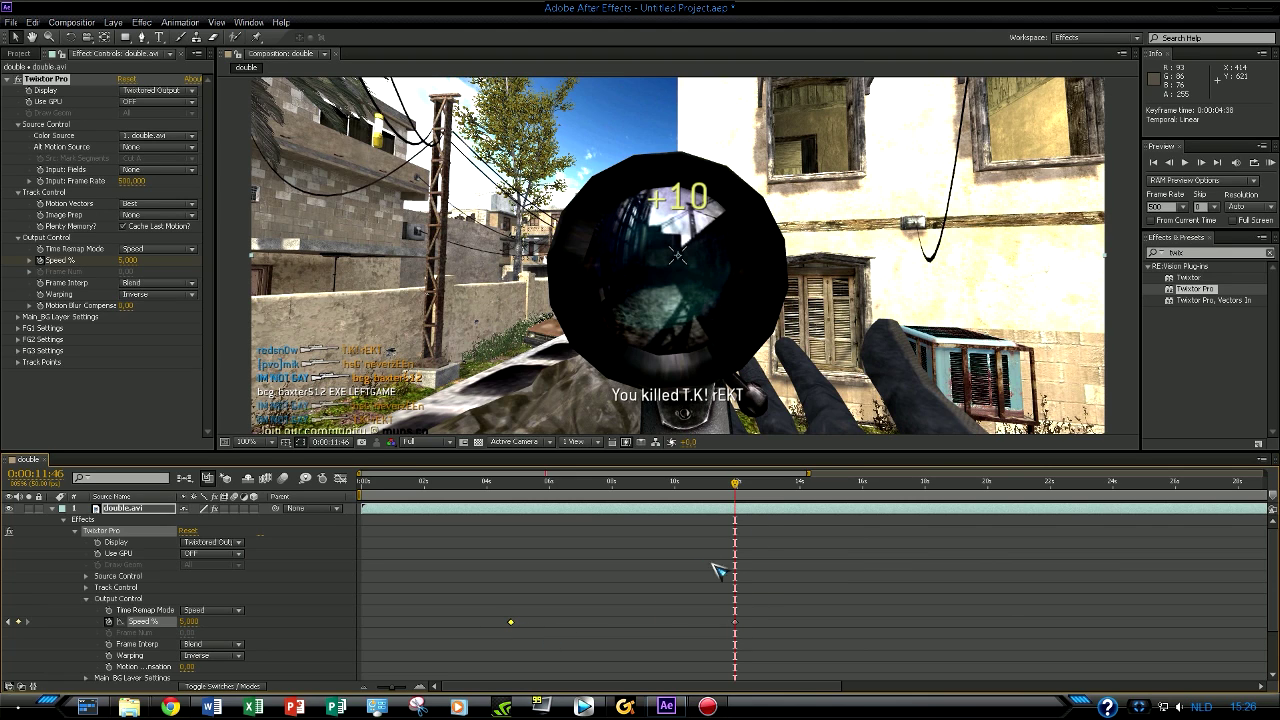
click(195, 630)
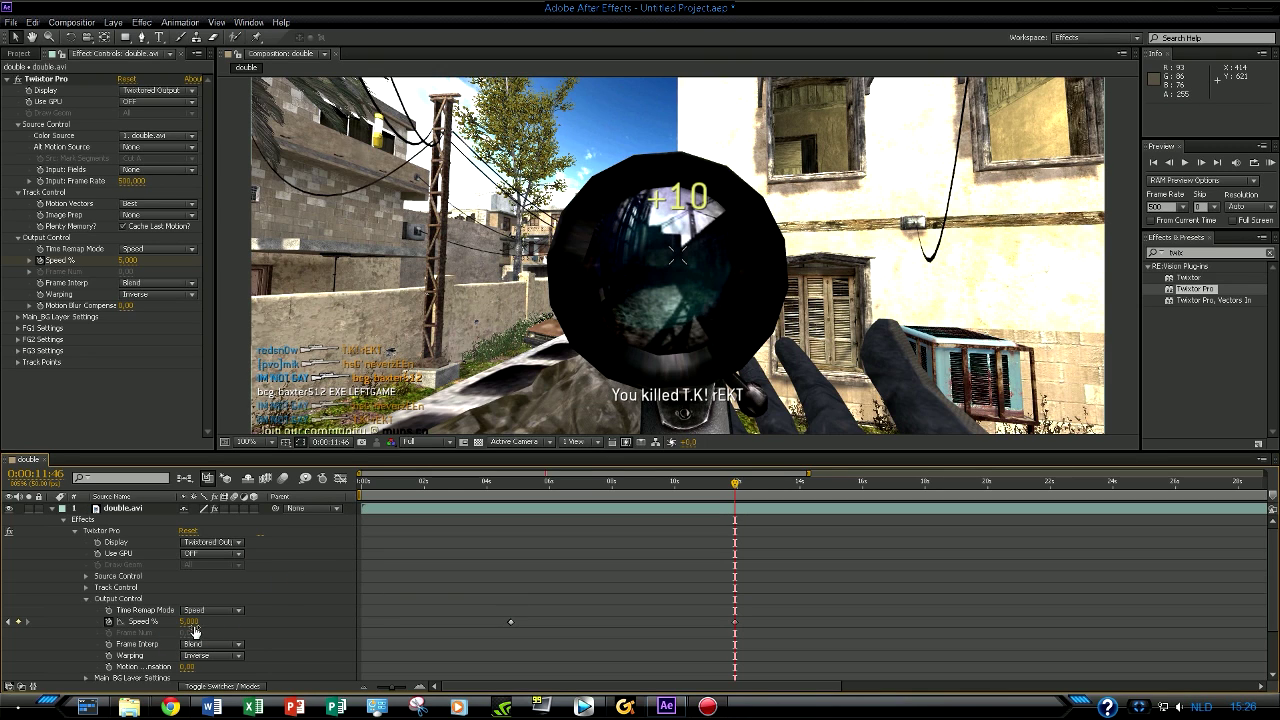
click(742, 510)
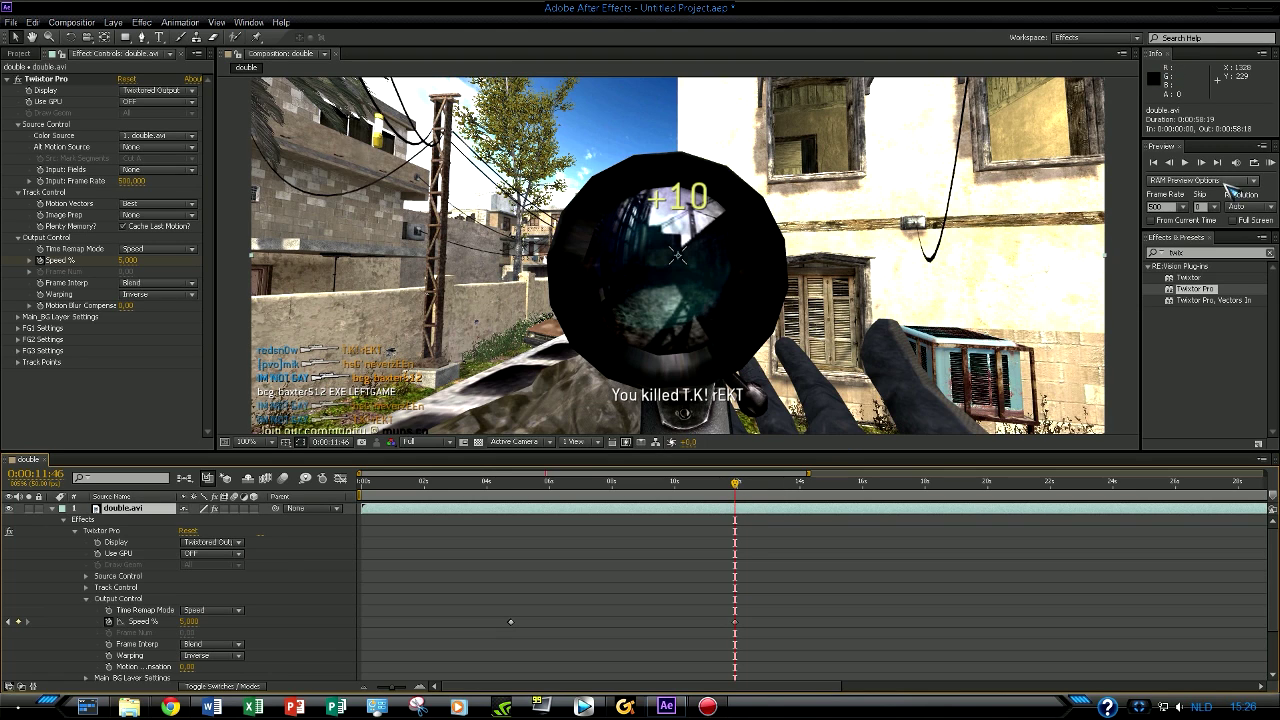
click(1202, 164)
click(185, 622)
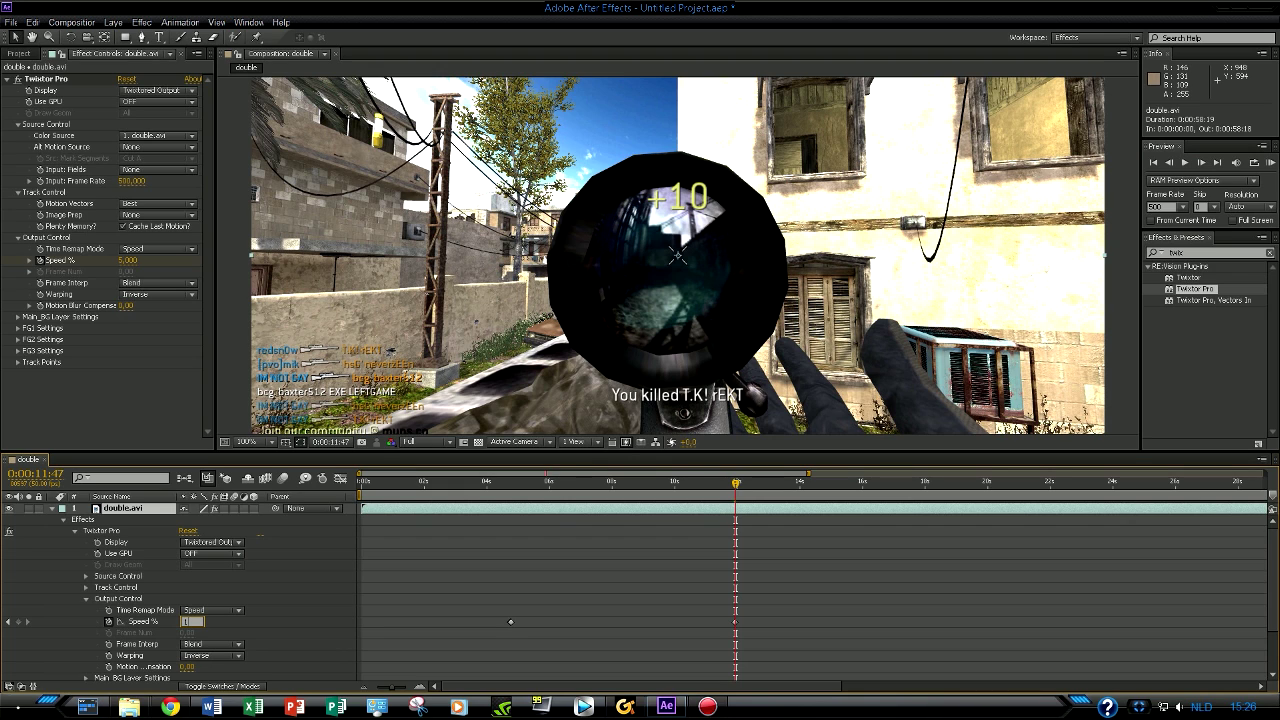
key(Return)
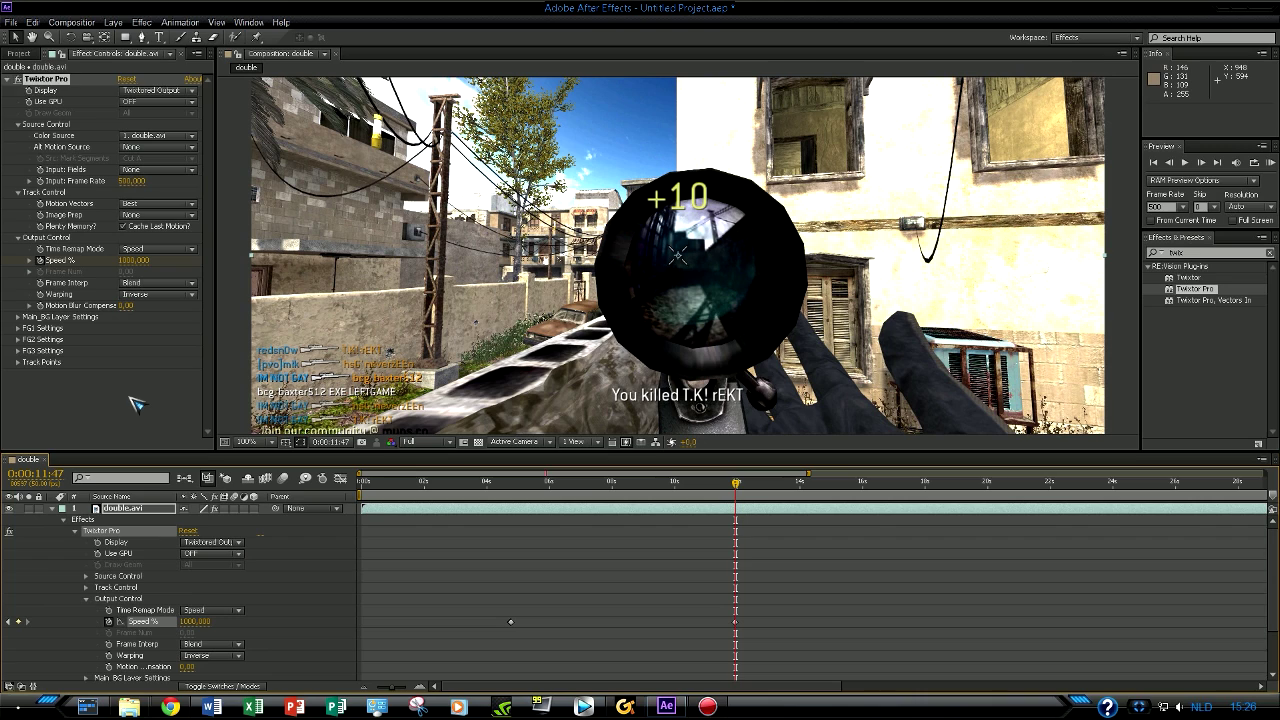
Step: Check the slowed section between the Speed % keyframes and set the double.avi layer's frame blending to Pixel Motion
drag(738, 486, 575, 505)
click(511, 622)
click(735, 623)
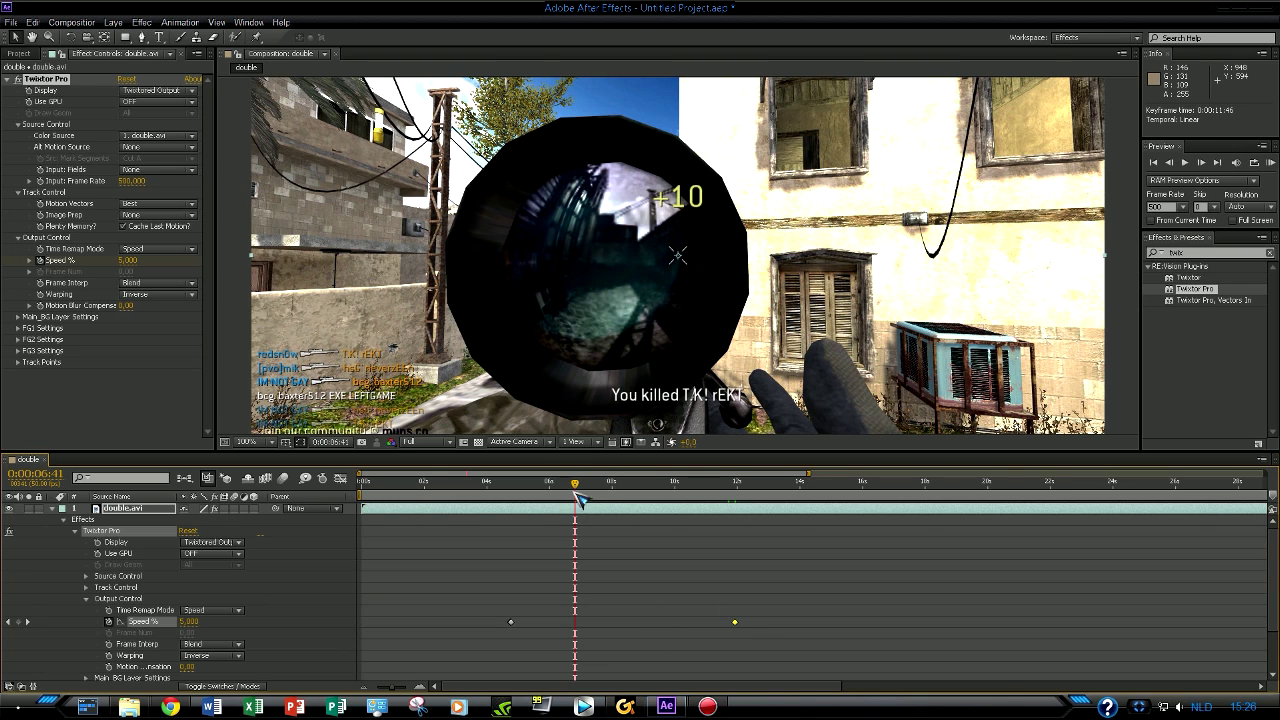
drag(576, 486, 620, 552)
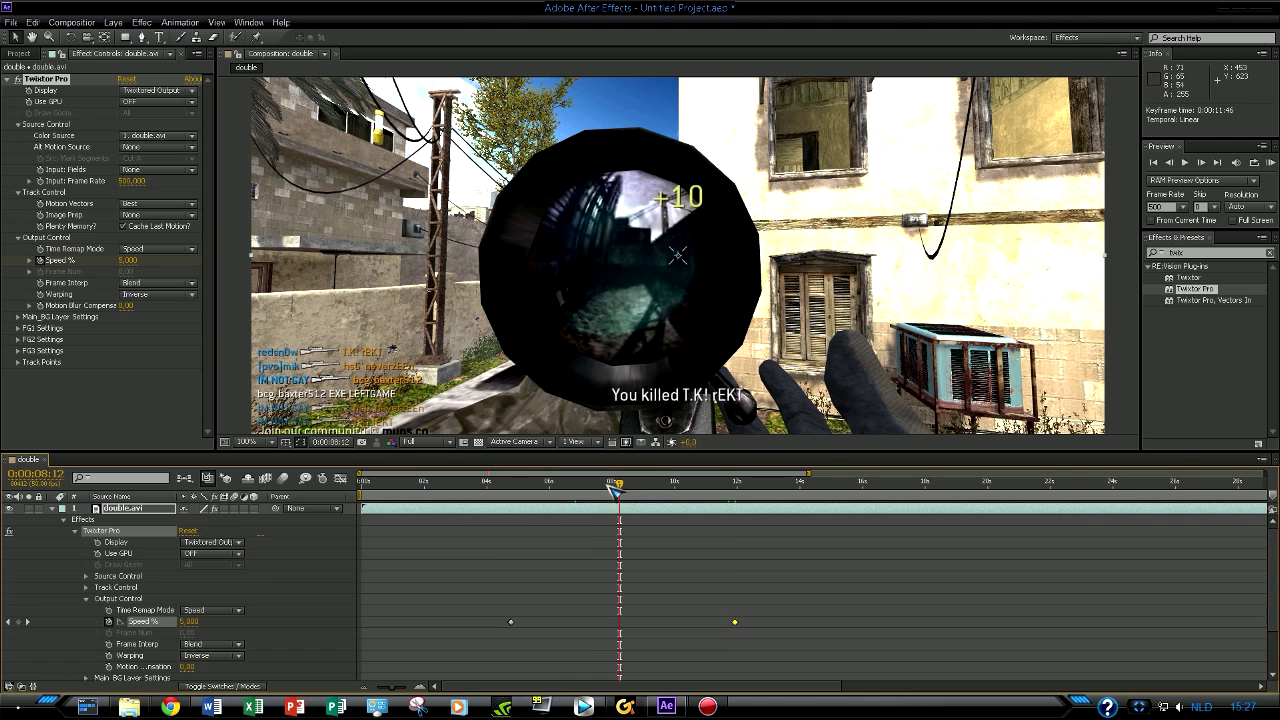
click(285, 479)
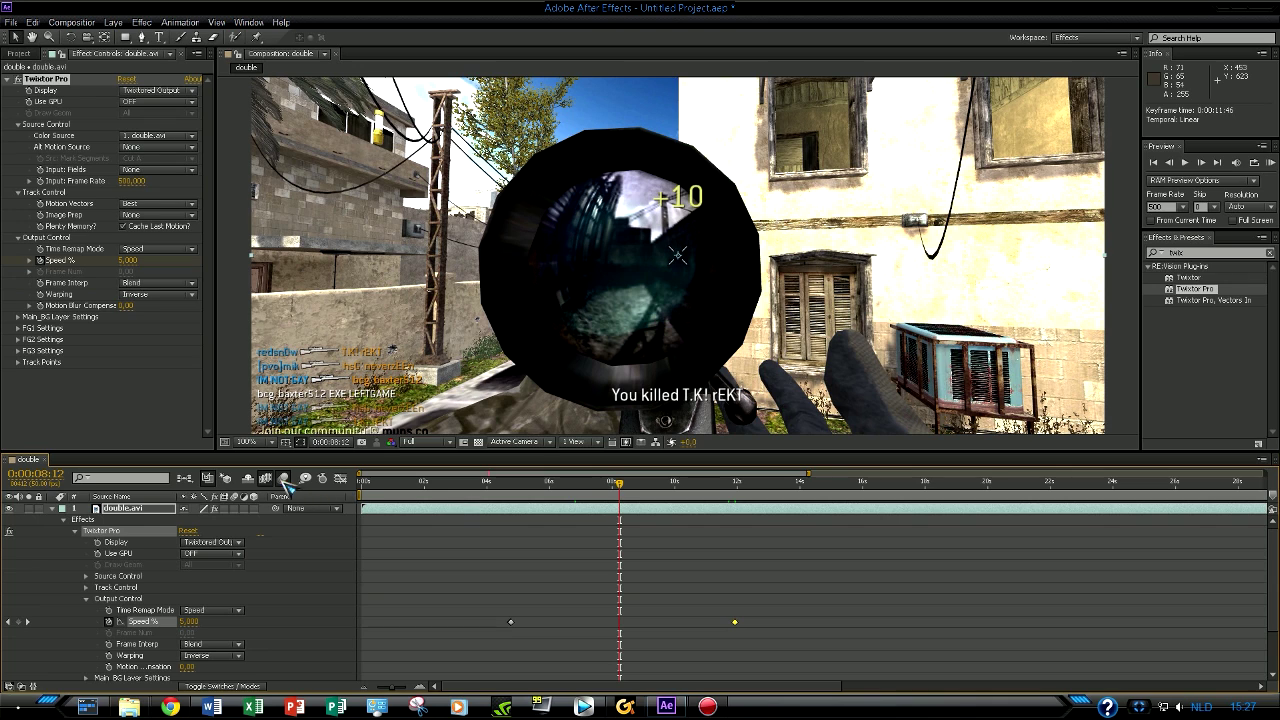
right_click(502, 516)
mouse_move(575, 140)
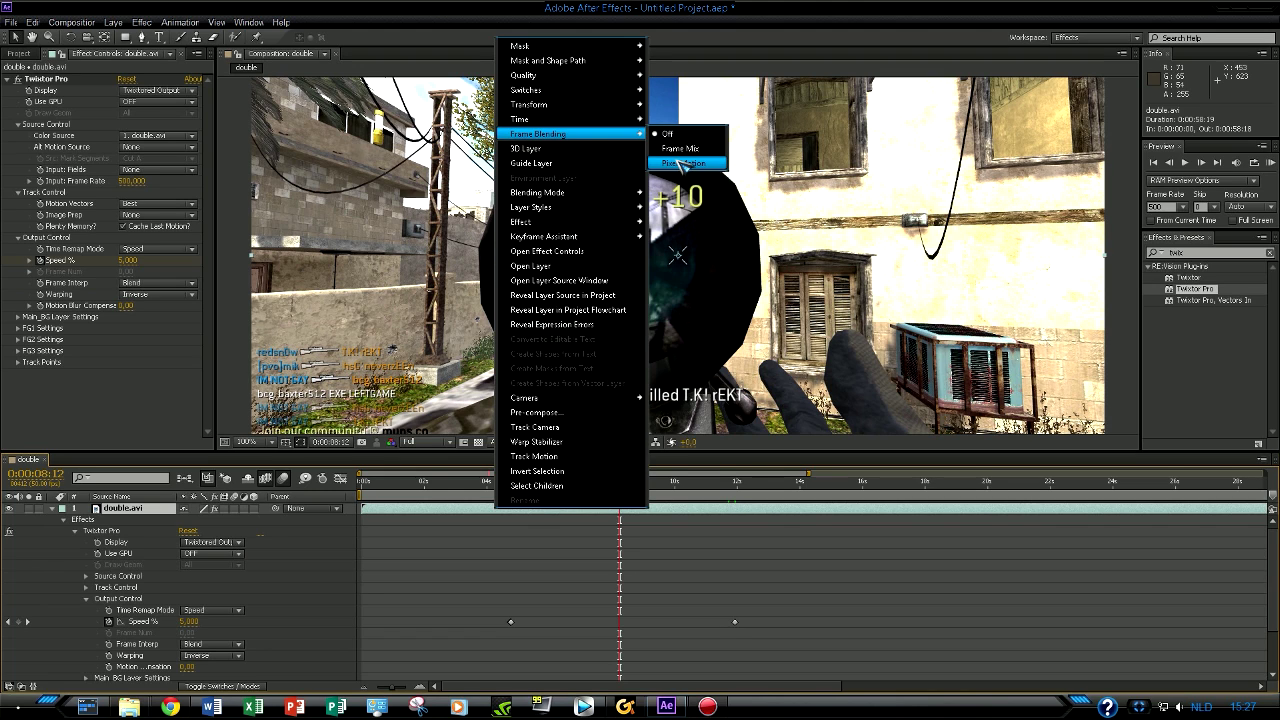
click(683, 164)
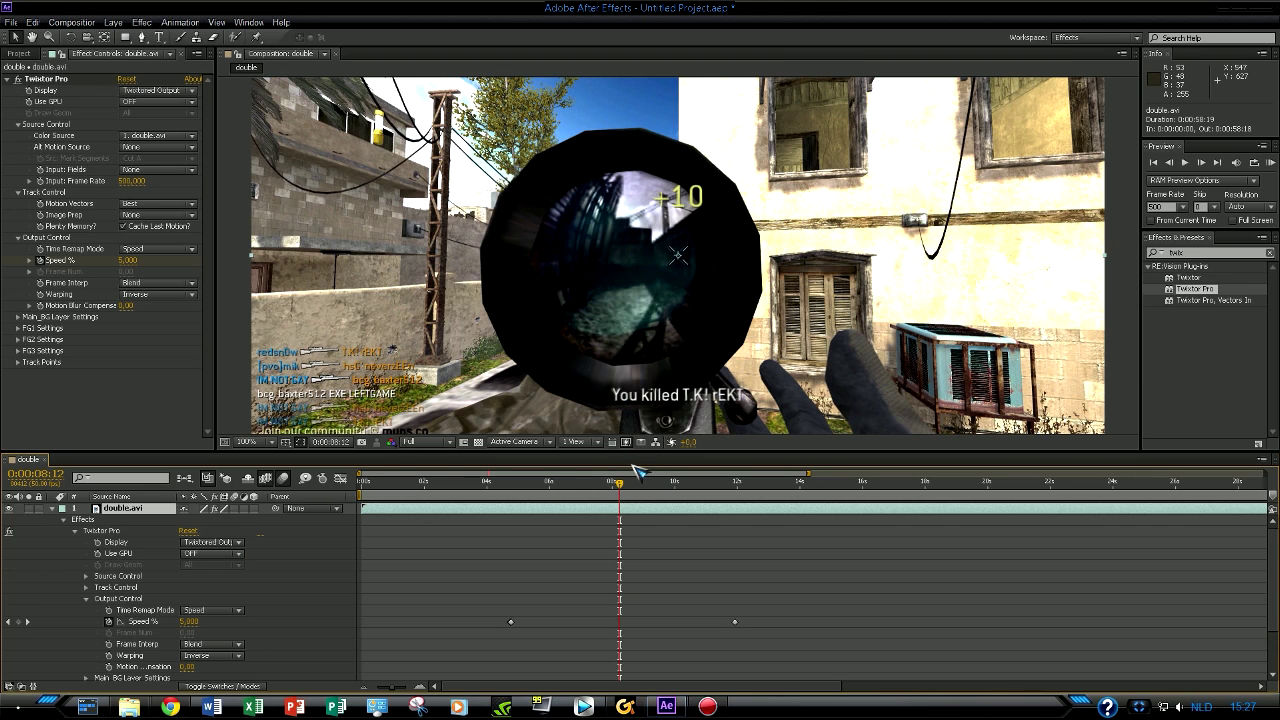
click(287, 479)
drag(619, 484, 569, 489)
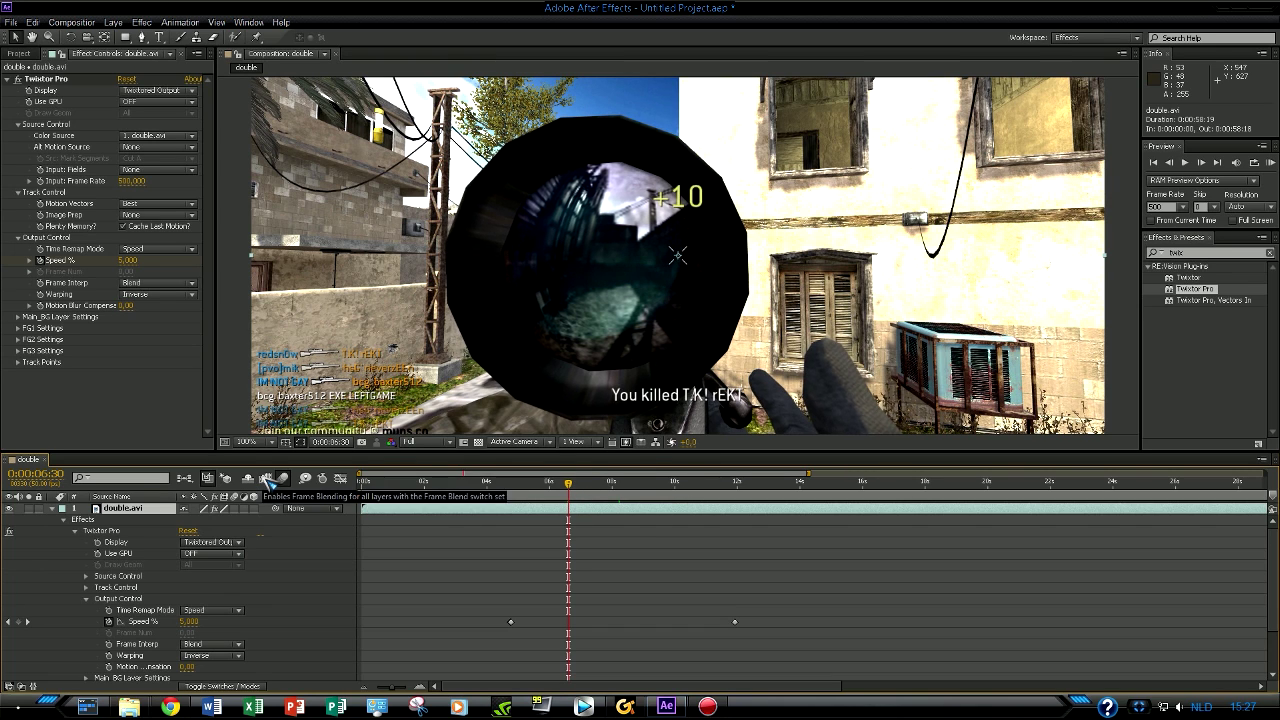
right_click(443, 516)
mouse_move(514, 137)
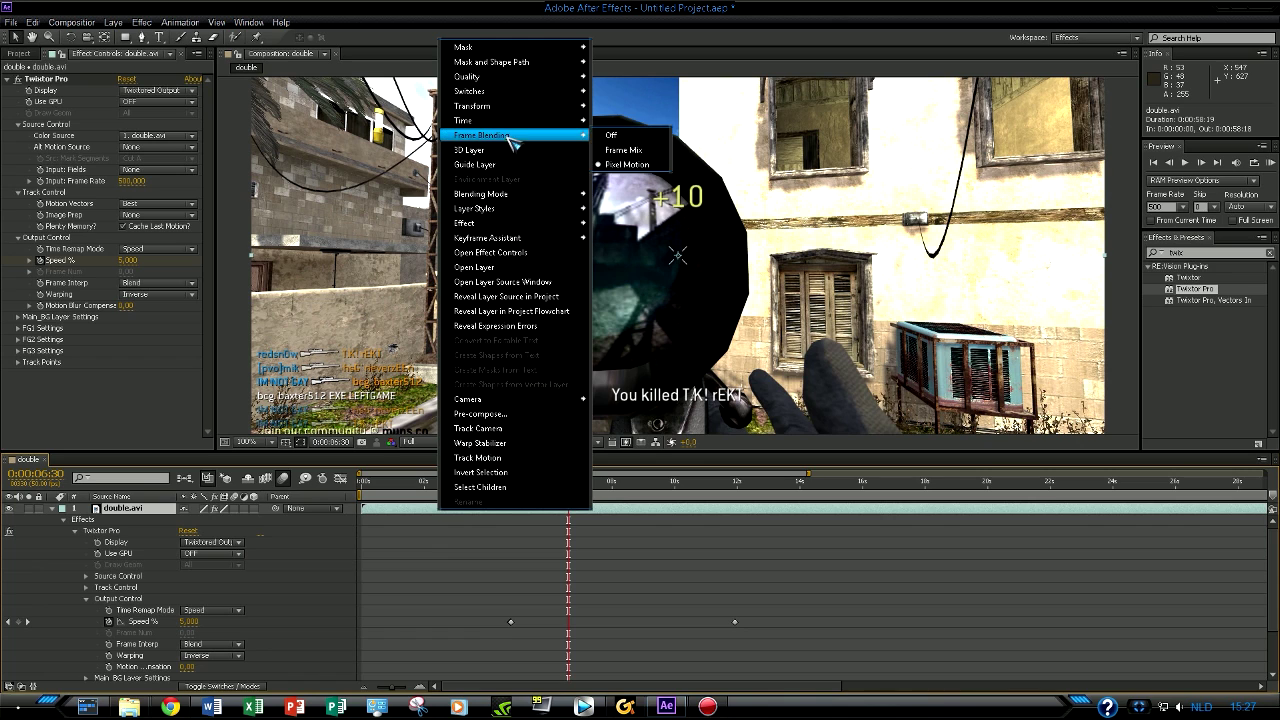
click(628, 165)
Step: Examine the slowed footage frame by frame from 0:00:05:19 onward to judge how smooth the motion is
drag(572, 484, 538, 492)
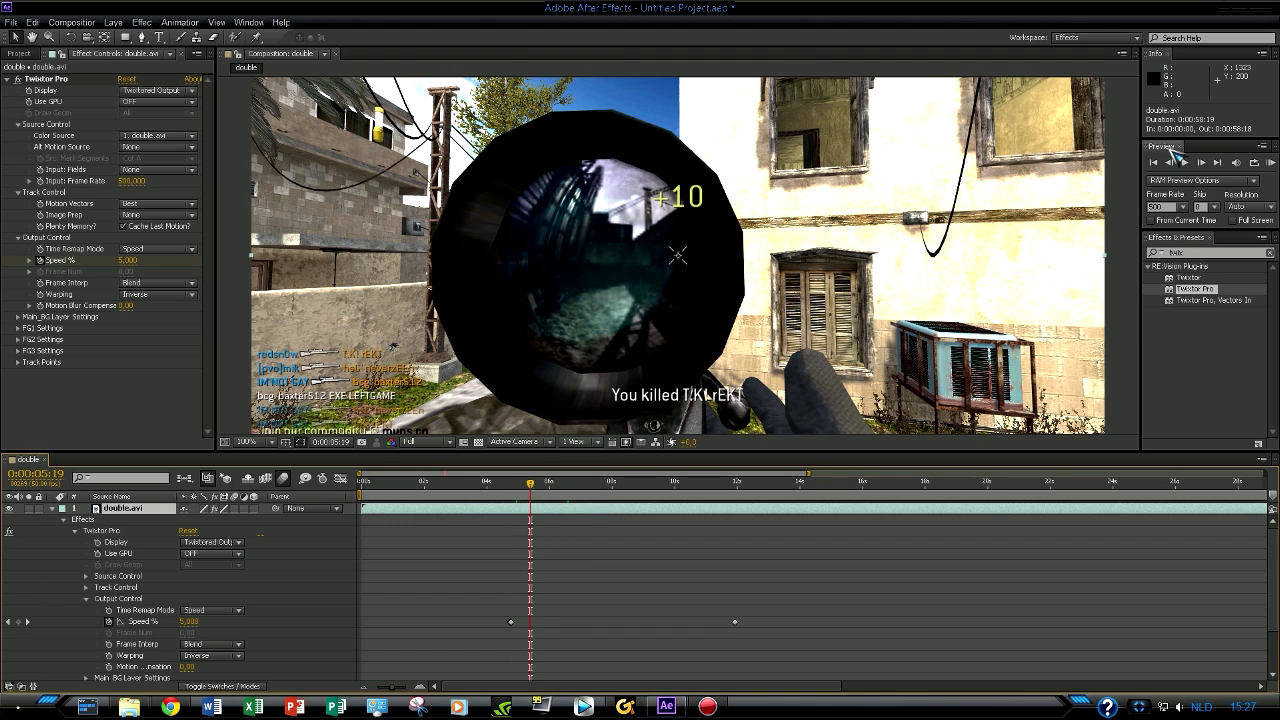
click(1203, 163)
click(1205, 166)
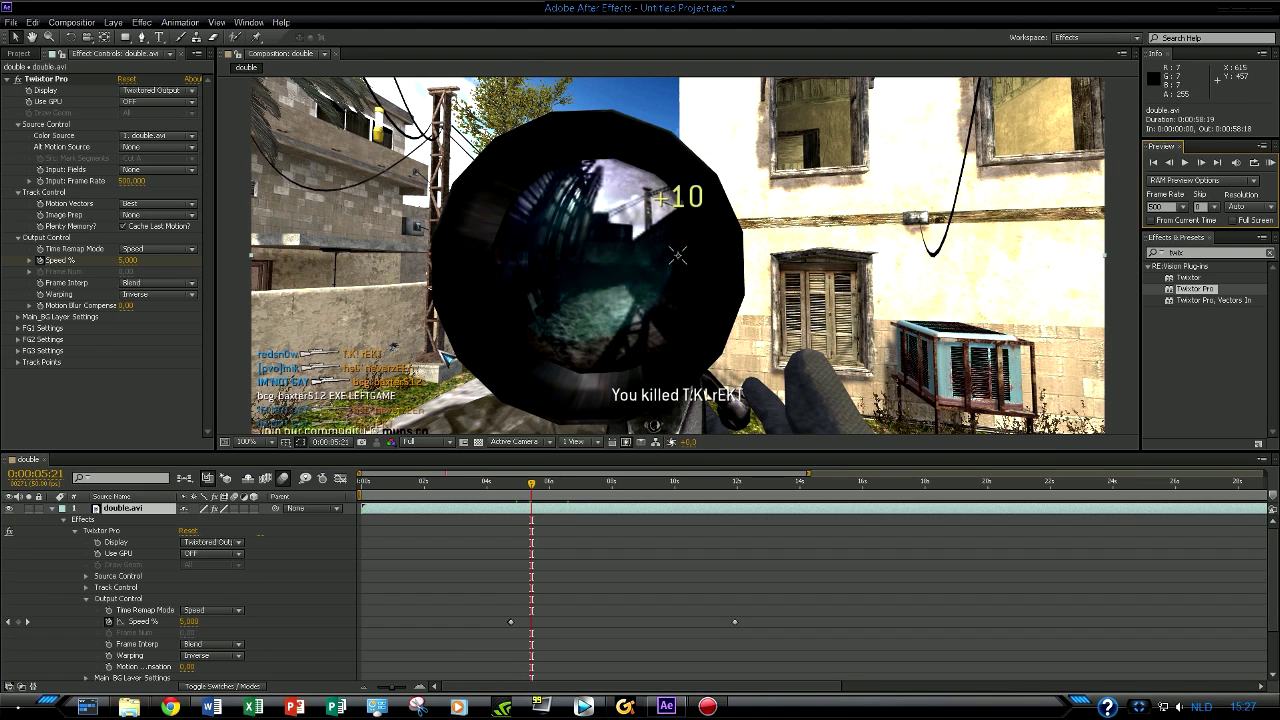
click(1204, 164)
click(1204, 164)
click(1204, 164)
click(1204, 164)
click(1204, 164)
click(1204, 164)
click(1203, 165)
click(1203, 165)
click(1203, 165)
click(1203, 165)
click(1203, 165)
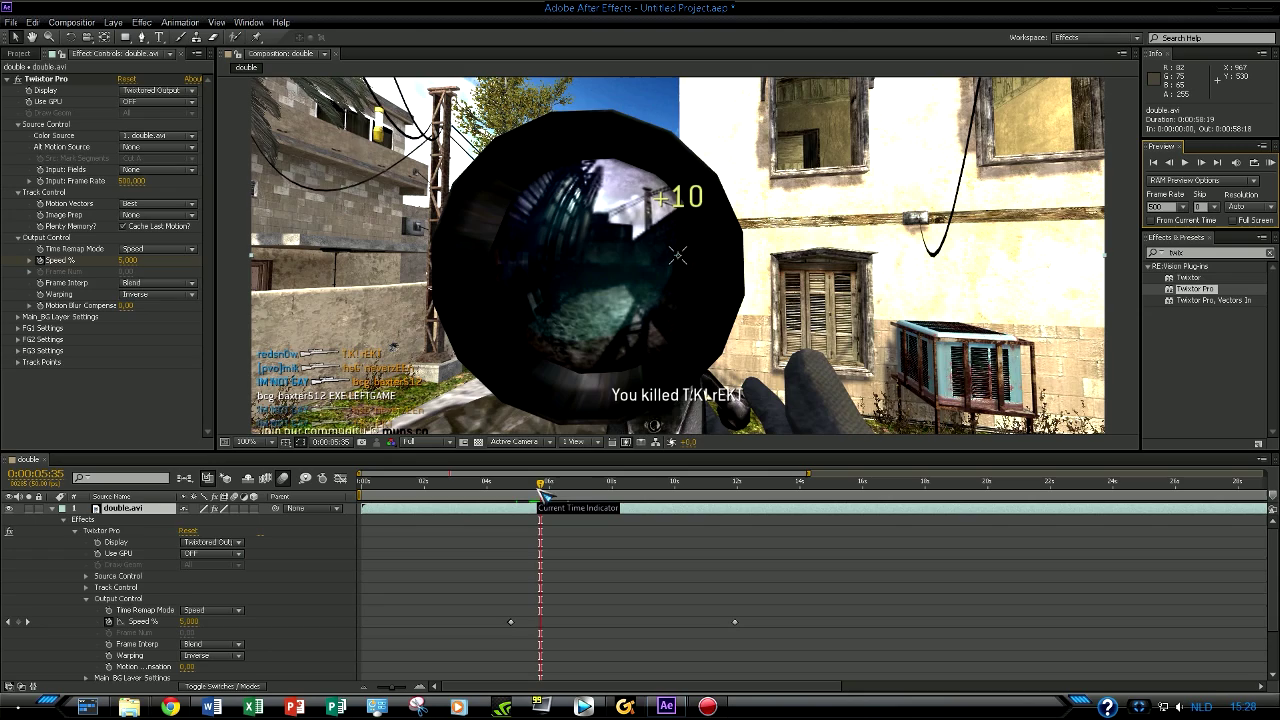
drag(541, 487, 581, 486)
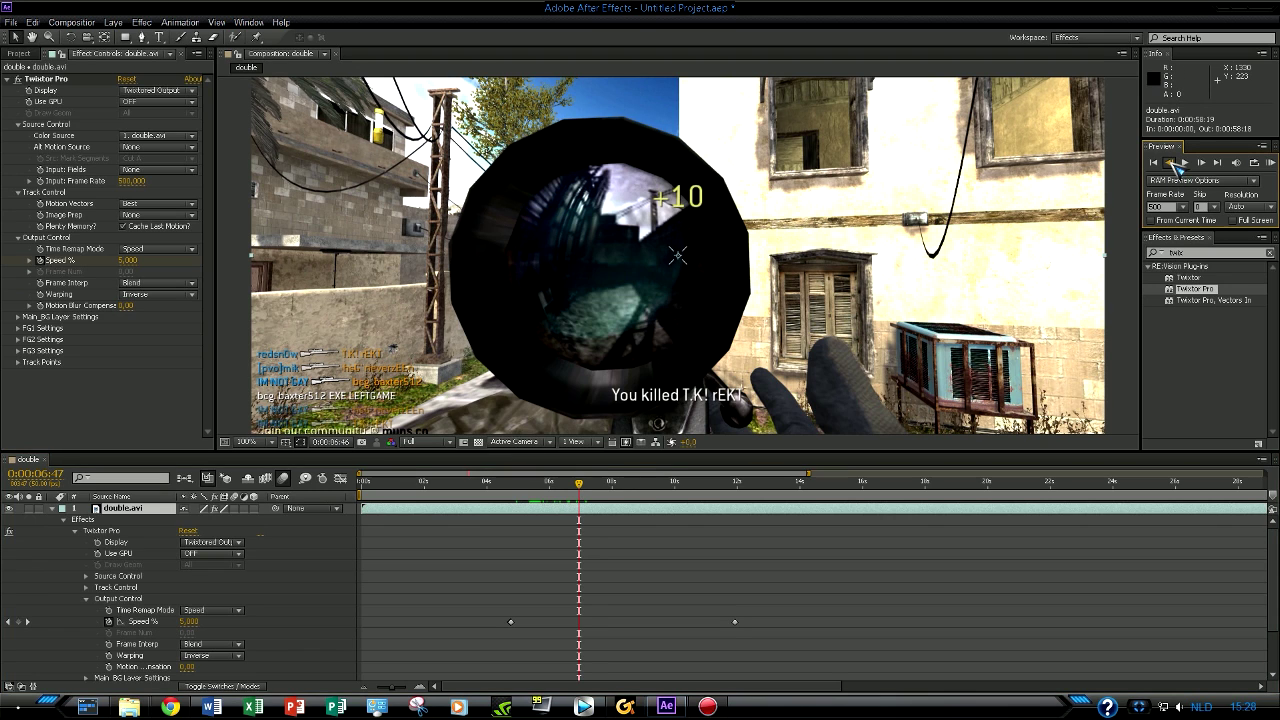
Step: Compare the neighbouring frames around 0:00:06:47 in the slowed section to judge the interpolated motion
click(1171, 163)
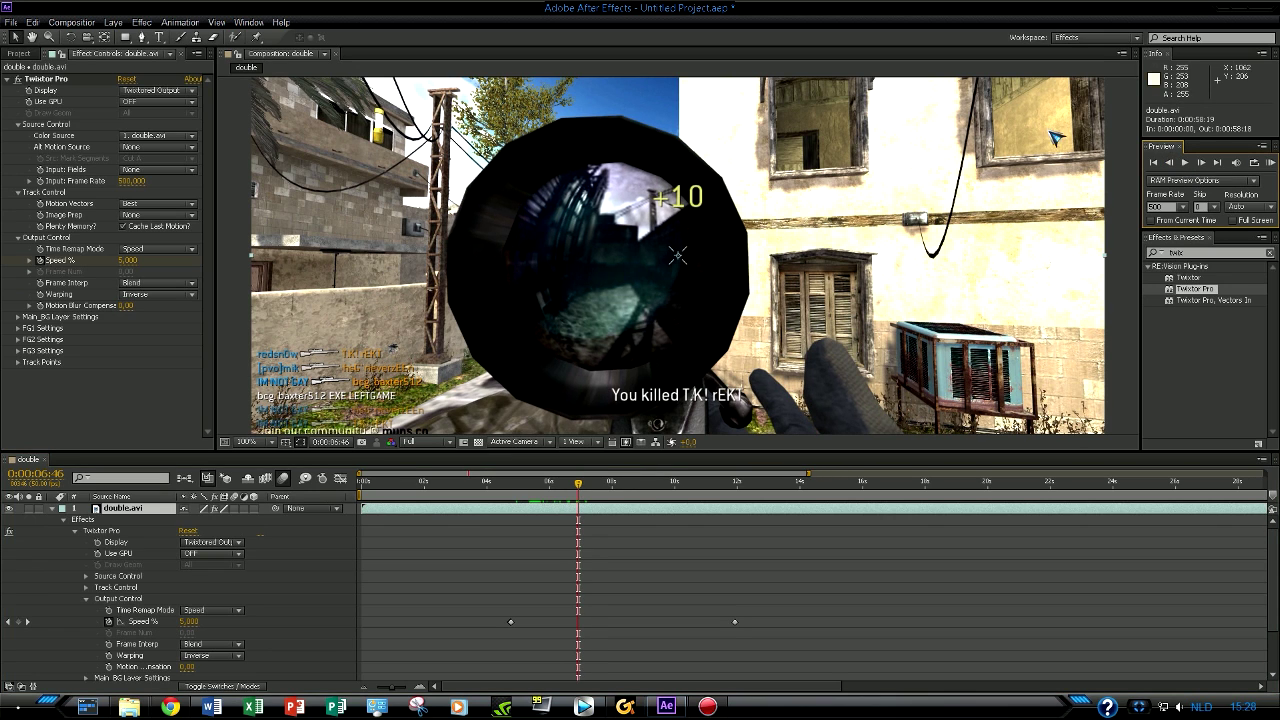
click(1203, 163)
click(1203, 163)
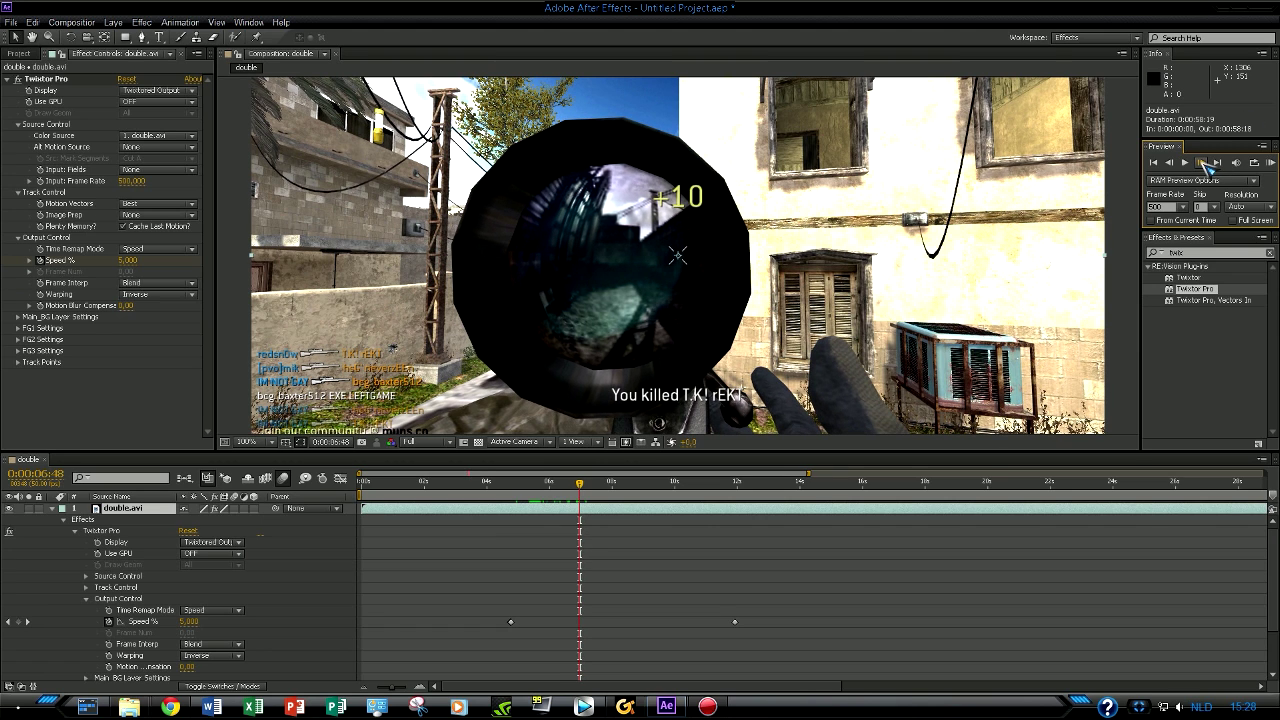
click(1170, 163)
click(1170, 163)
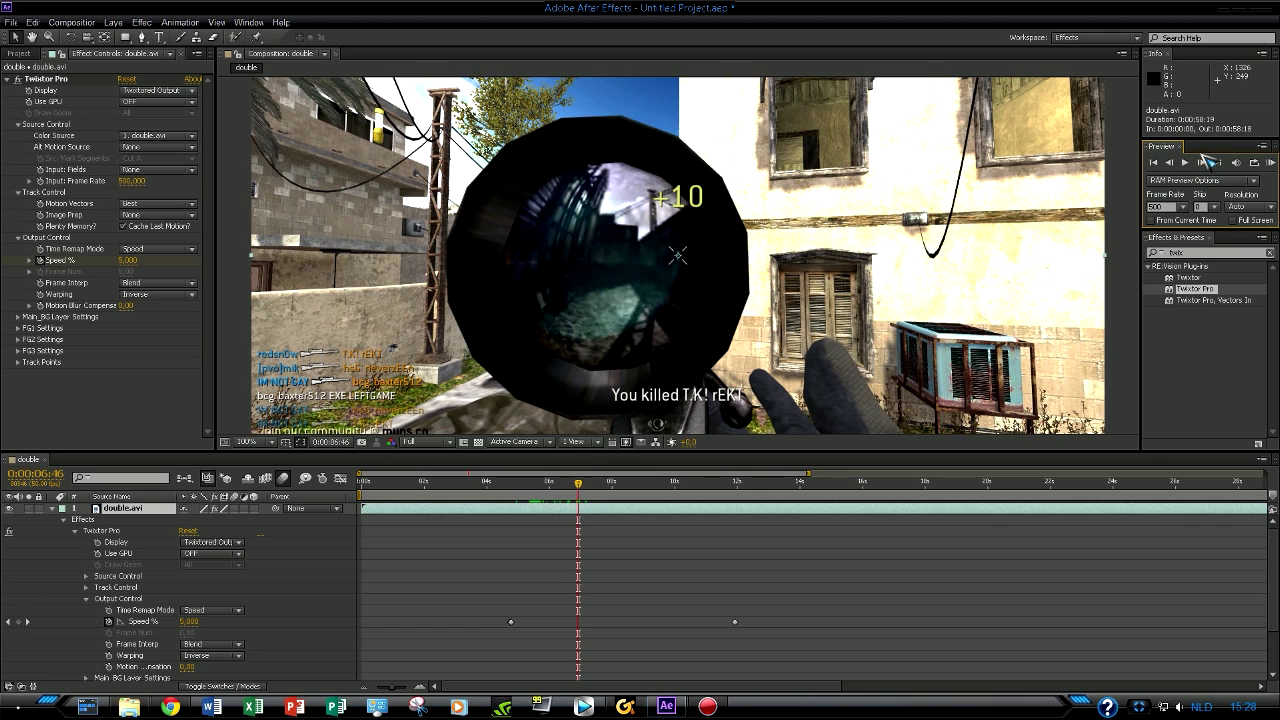
click(1204, 164)
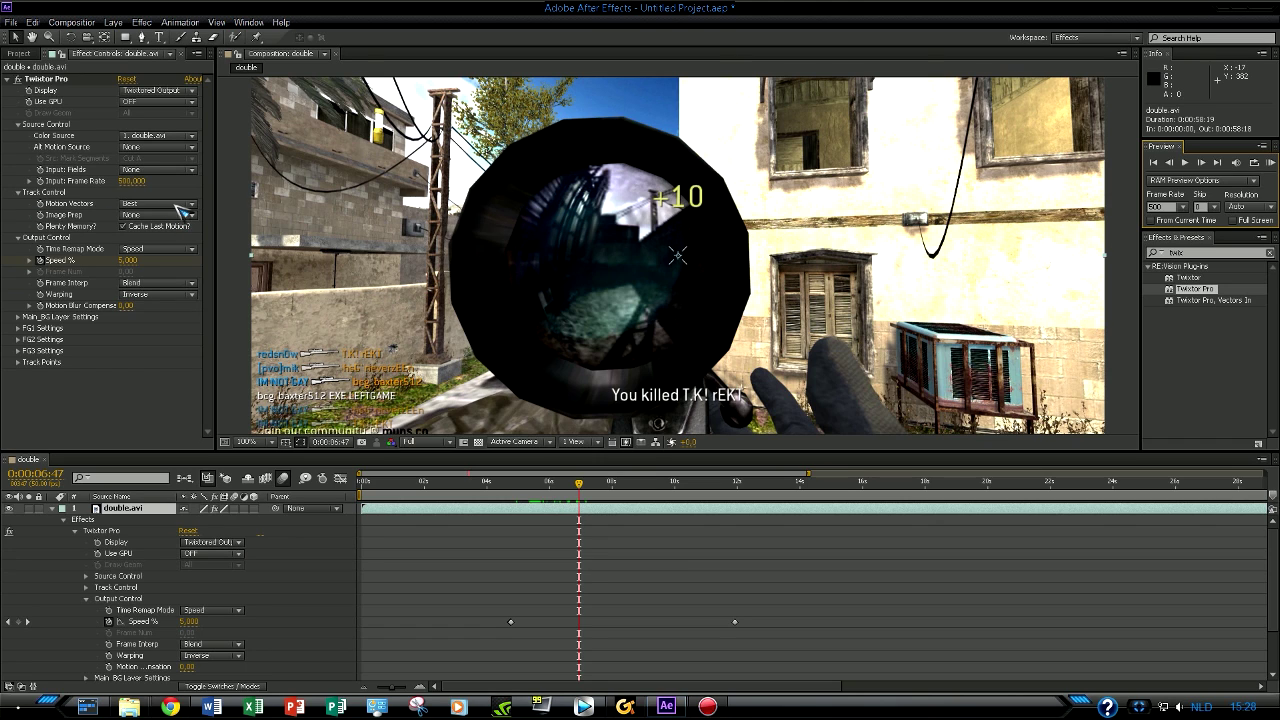
Step: Review Twixtor Pro's Motion Vectors quality options and set Image Prep to Contrast/Edge Enhance
click(192, 204)
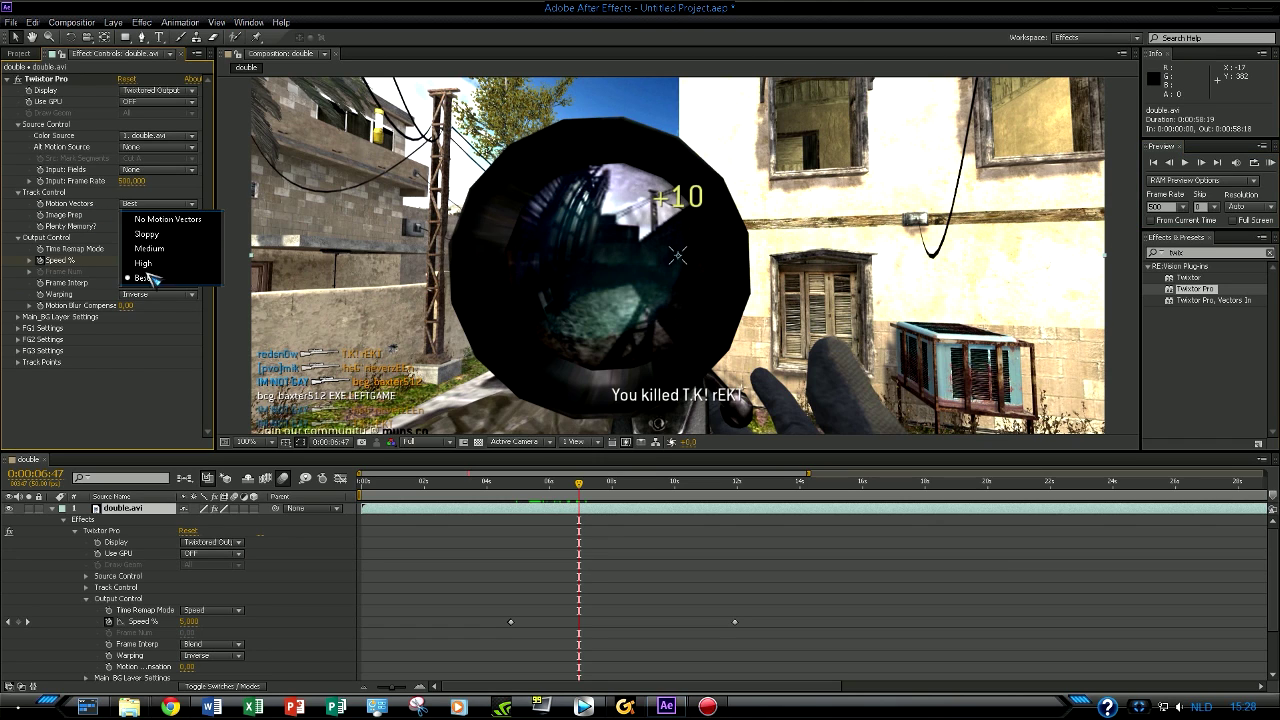
click(160, 243)
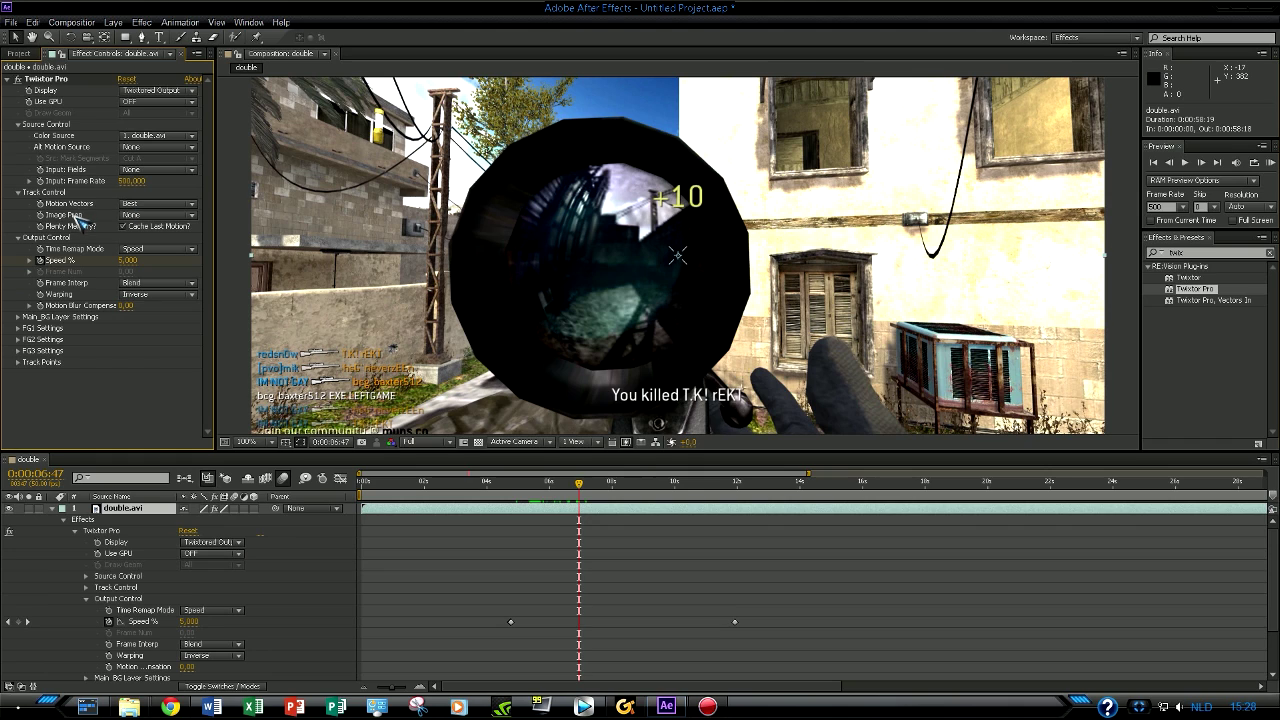
click(178, 215)
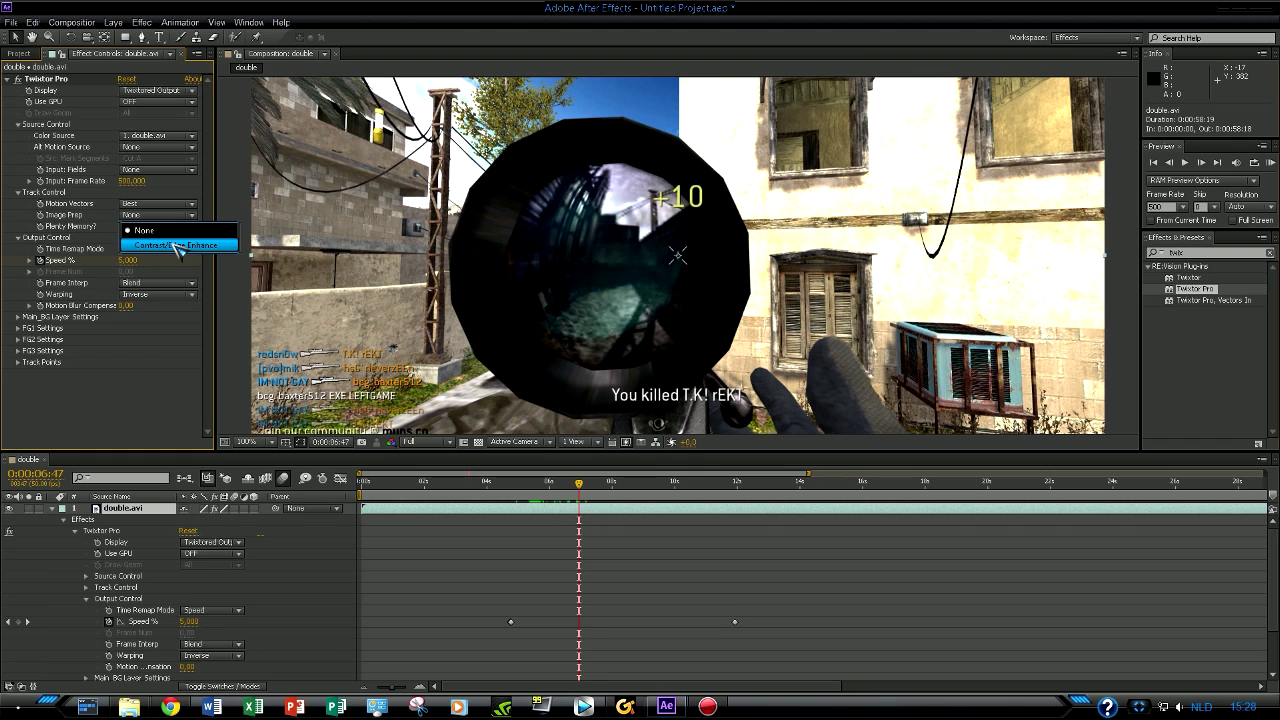
click(184, 247)
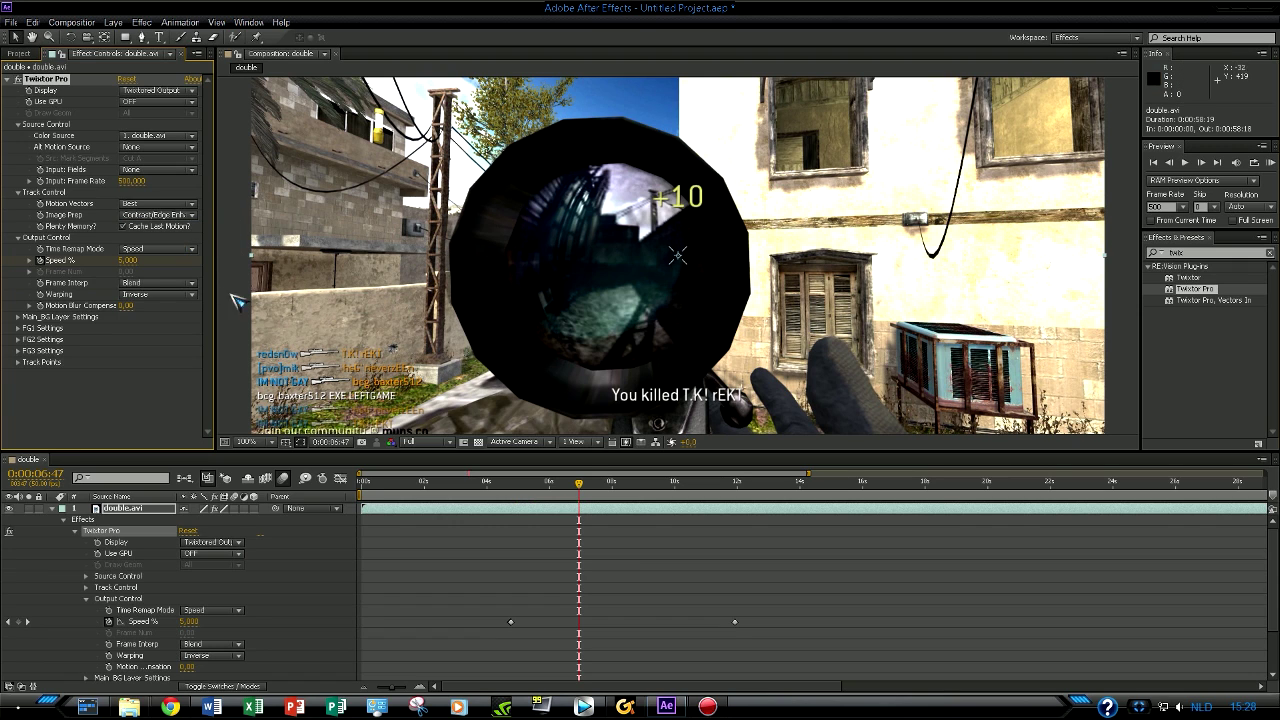
click(183, 216)
click(175, 232)
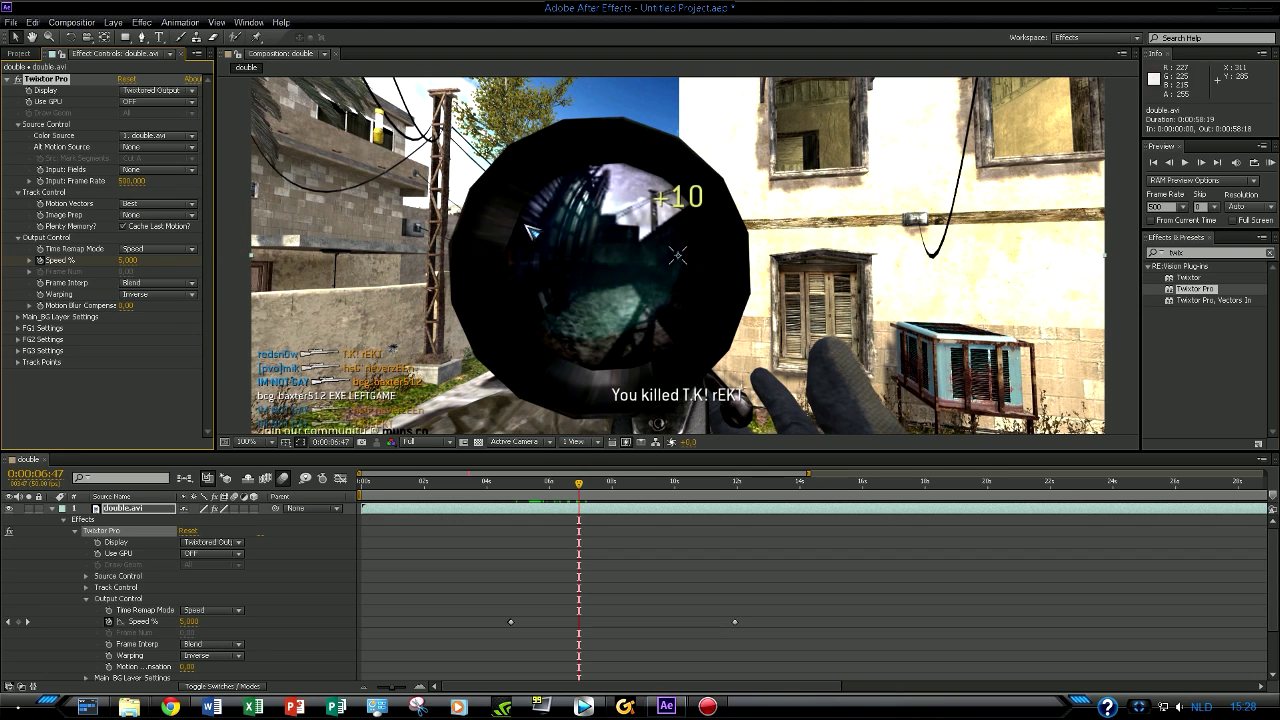
click(158, 218)
click(158, 248)
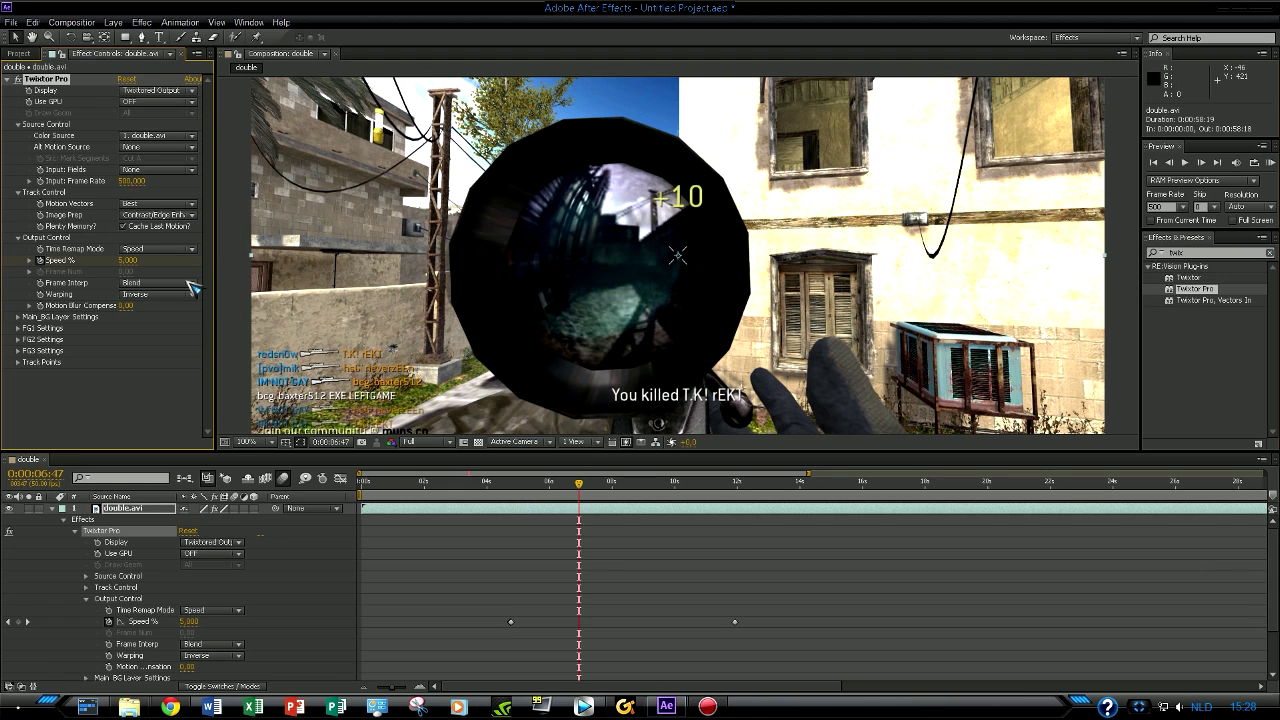
Step: Try Twixtor Pro's Frame Interp modes, including Motion Weighted Blend, and set it to Nearest
click(190, 287)
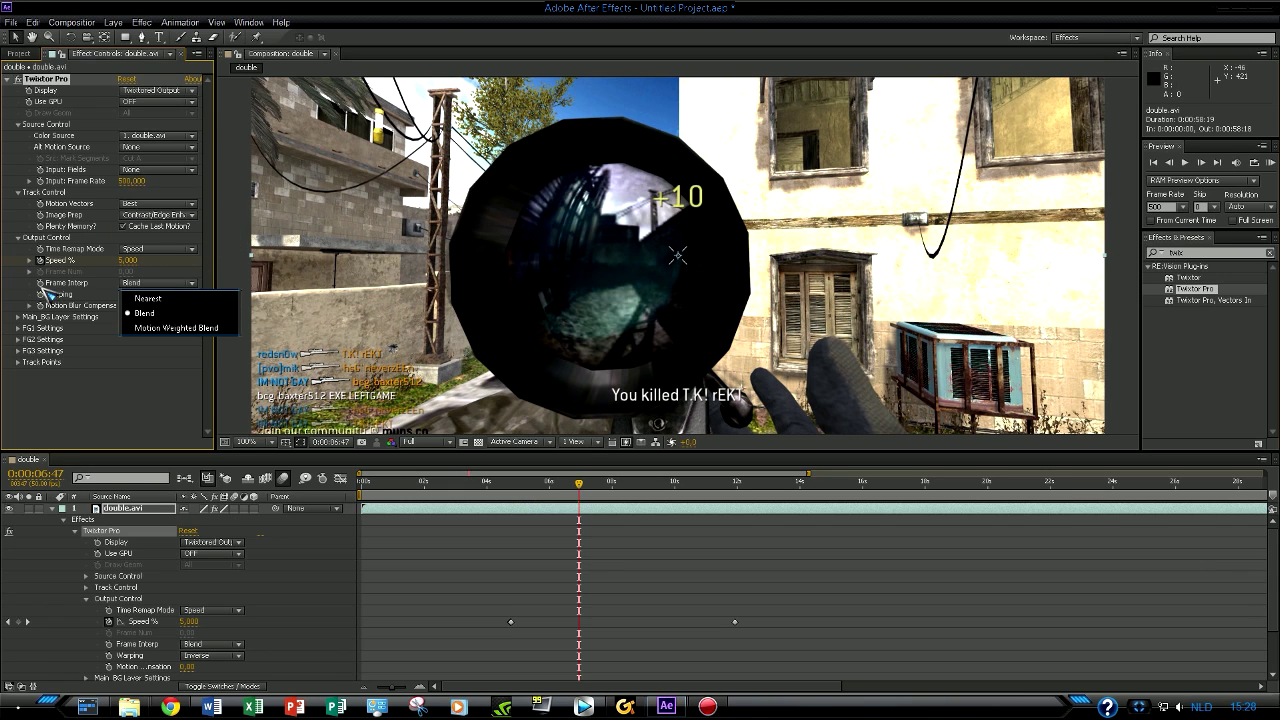
click(178, 281)
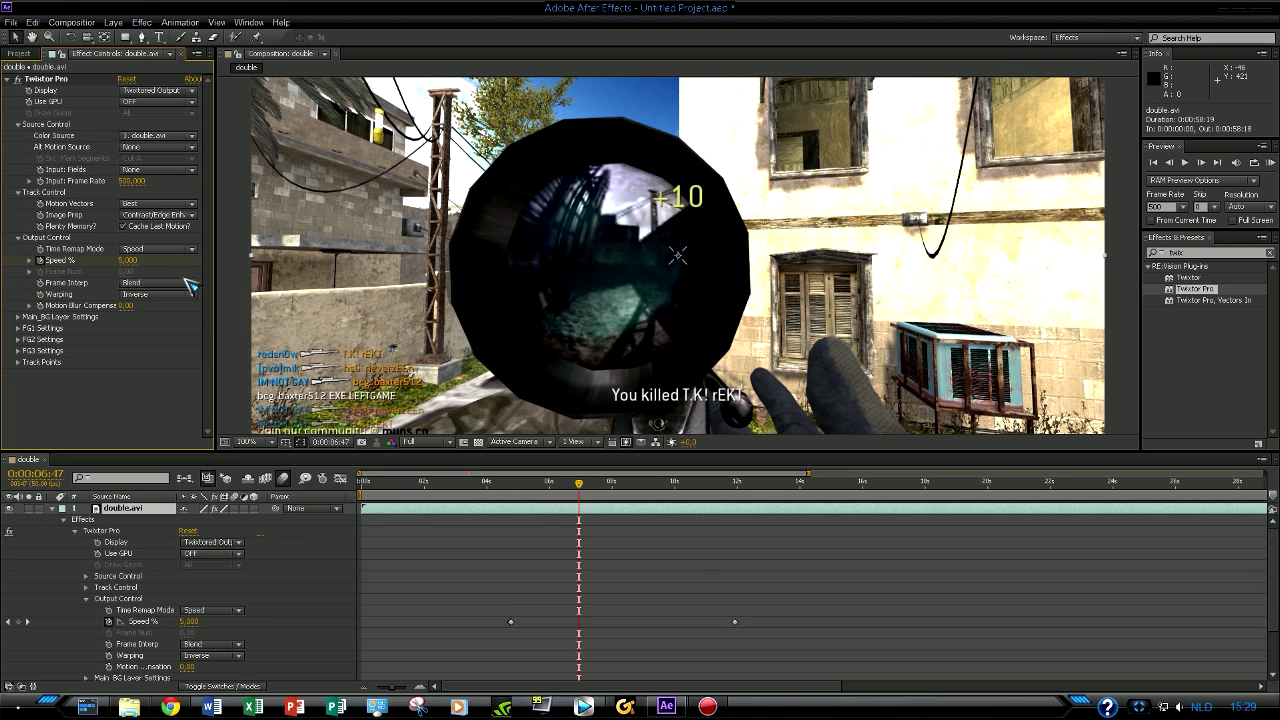
click(189, 287)
click(179, 299)
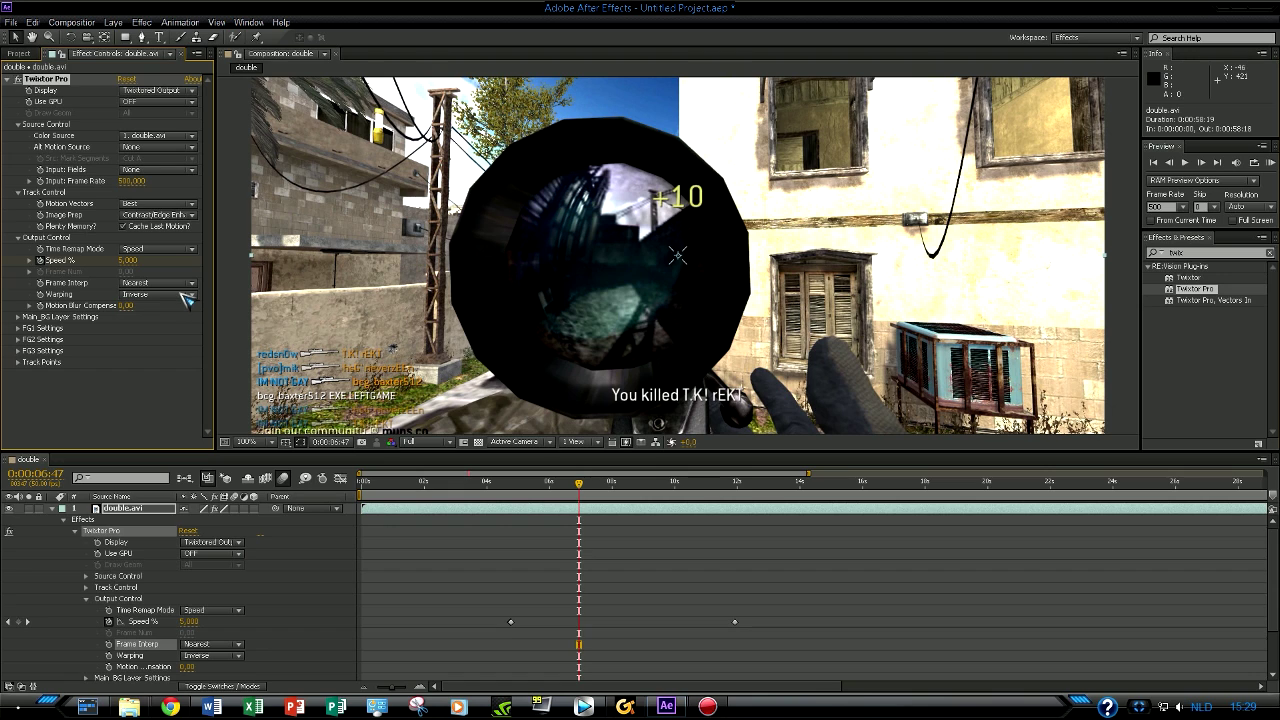
click(181, 286)
click(182, 293)
click(189, 287)
click(166, 329)
click(173, 286)
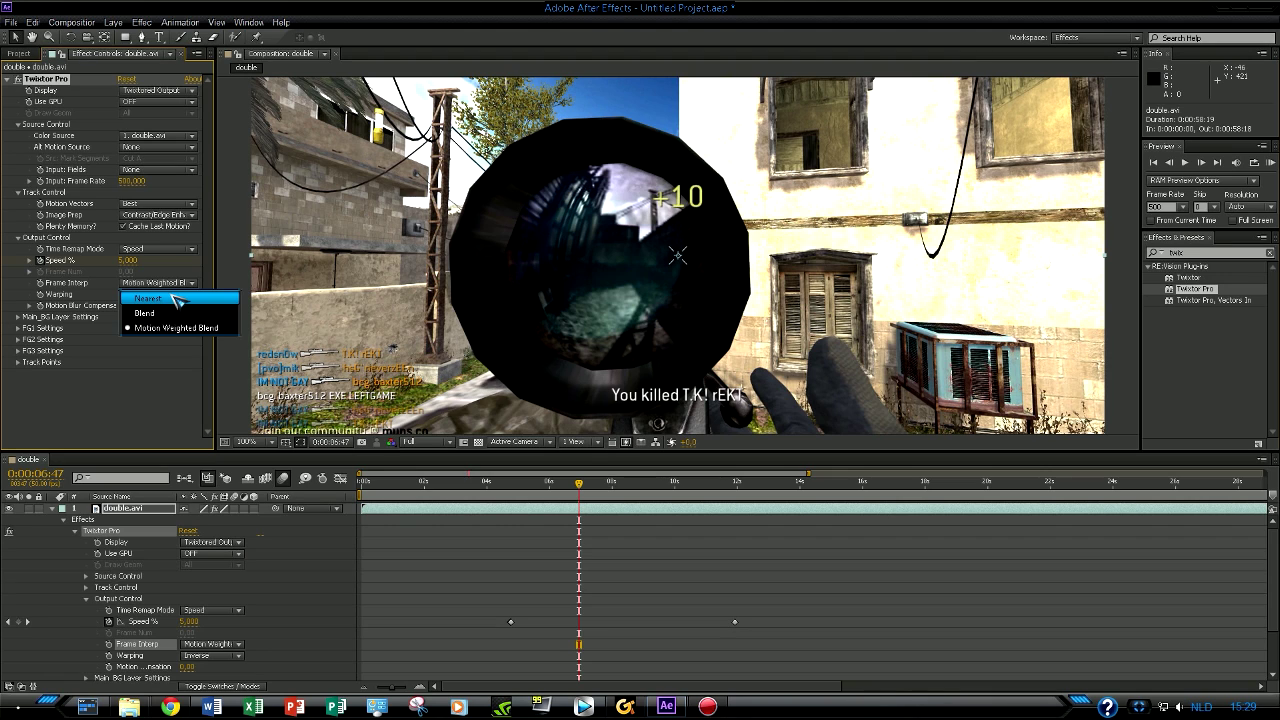
click(176, 298)
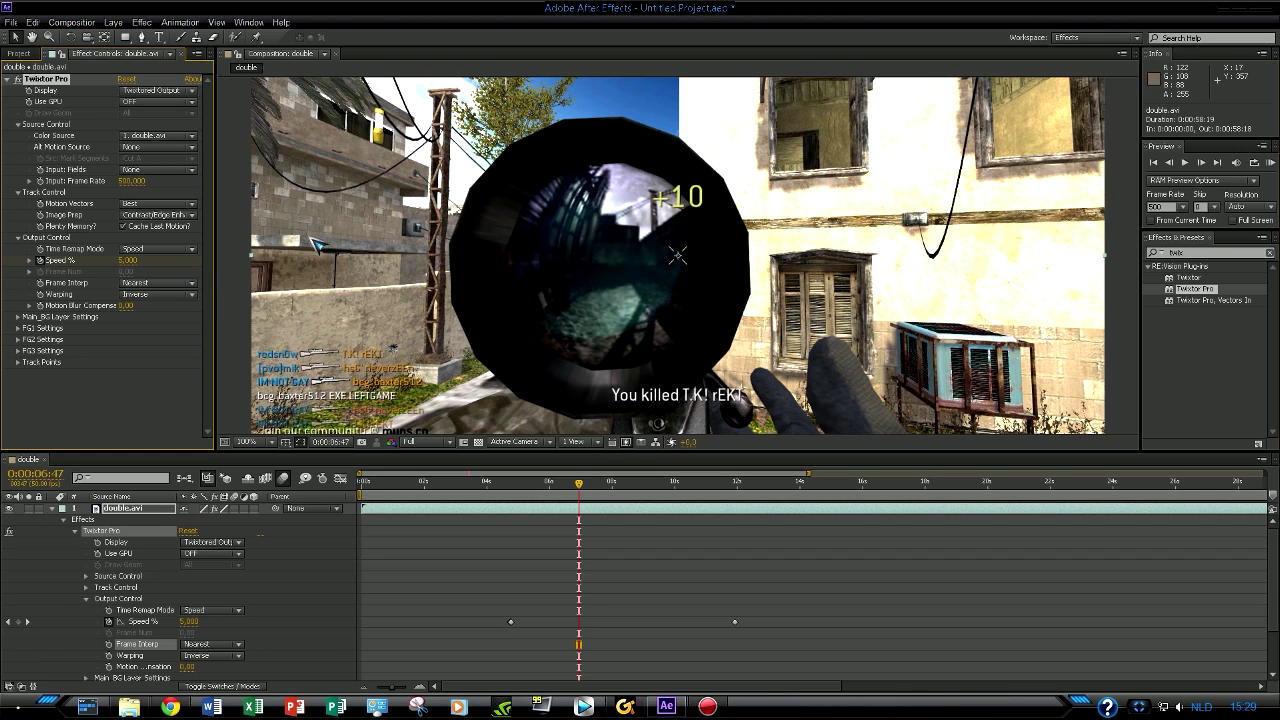
Step: Try the Warping modes under Twixtor Pro's Output Control and set Warping to Forward
click(174, 297)
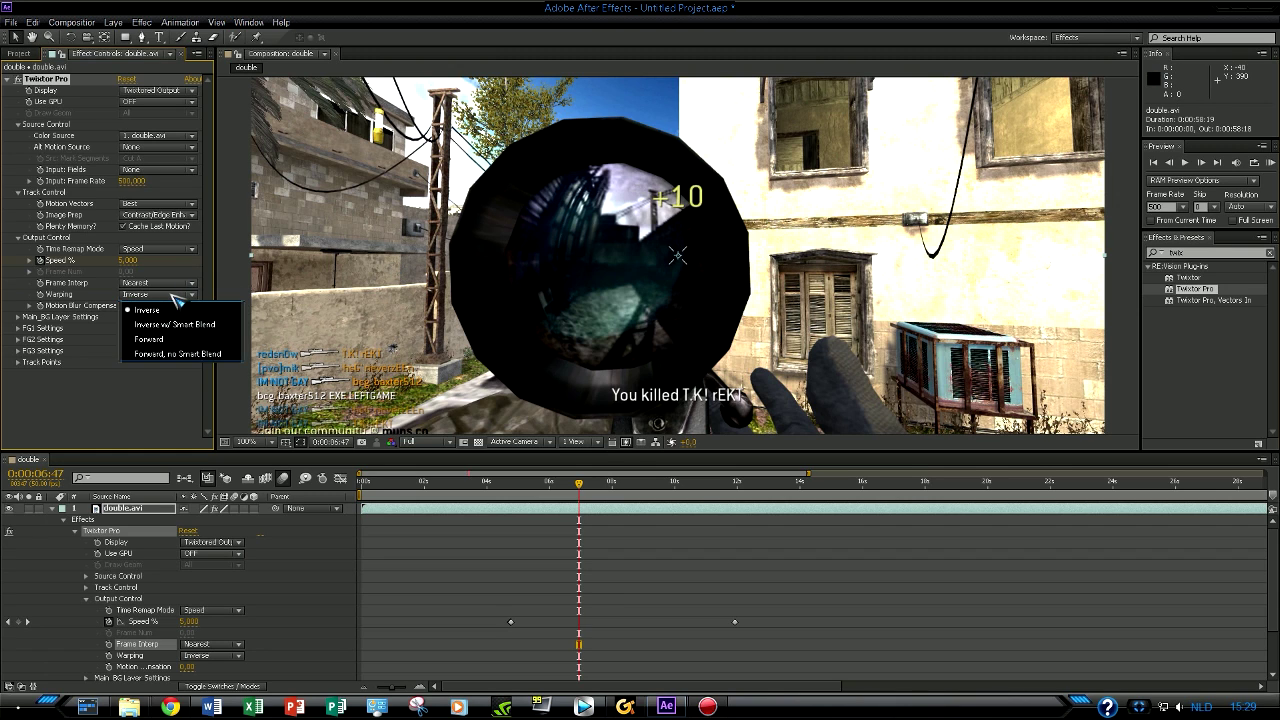
click(167, 339)
click(168, 297)
click(171, 324)
click(170, 297)
click(170, 353)
click(176, 295)
click(150, 340)
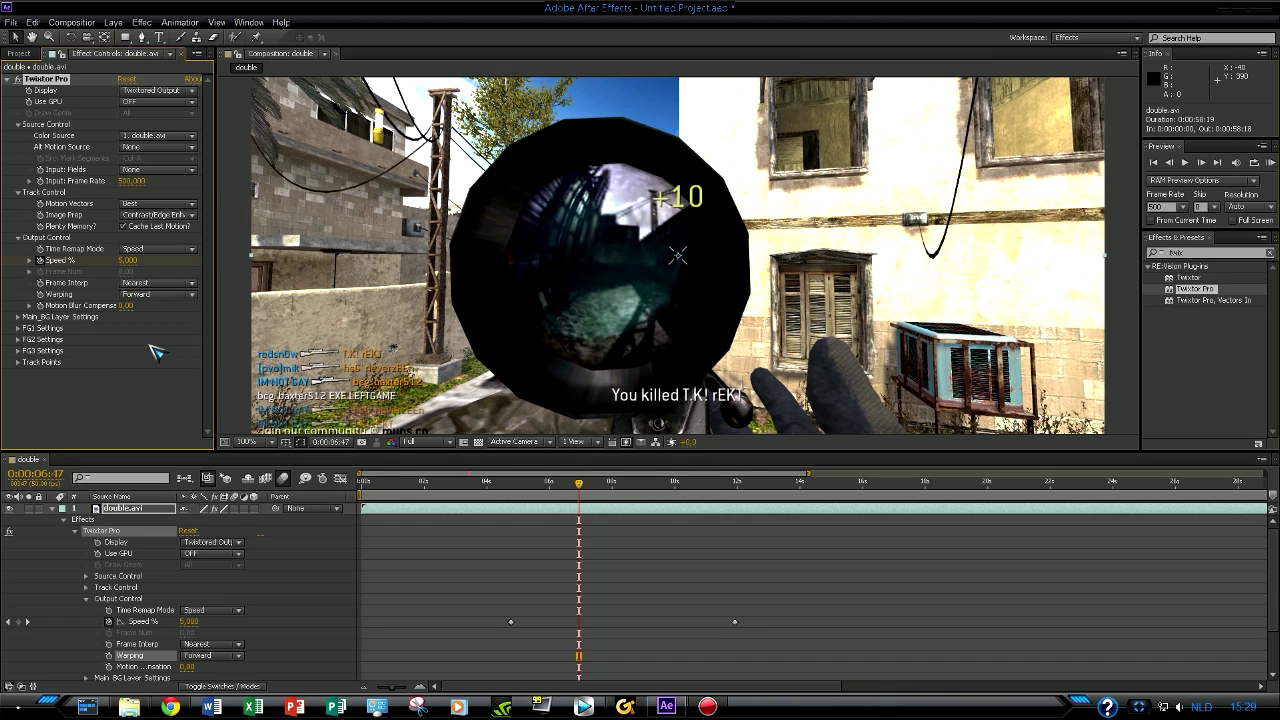
Step: Split the double.avi layer at 0:00:12:35, after the slowed section, and delete the part that follows
mouse_move(585, 488)
mouse_down()
mouse_move(537, 510)
mouse_move(586, 507)
mouse_move(567, 506)
mouse_up()
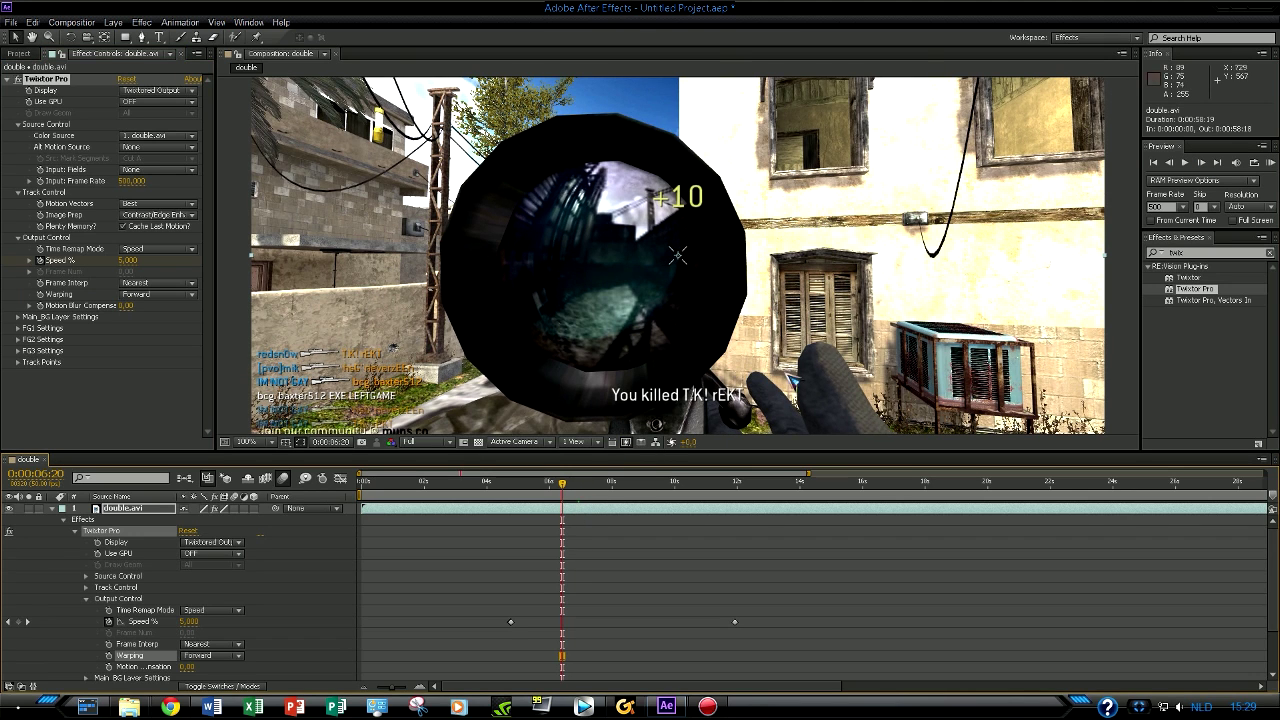
drag(564, 486, 553, 486)
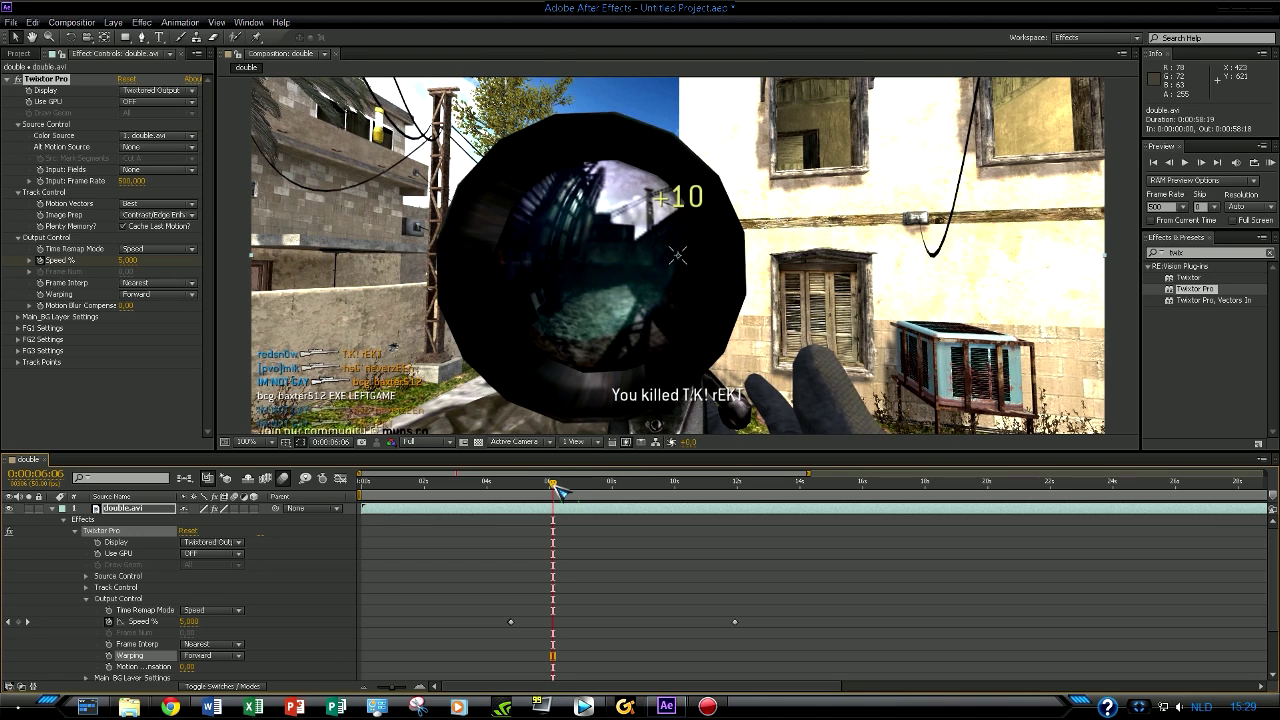
drag(553, 488, 762, 535)
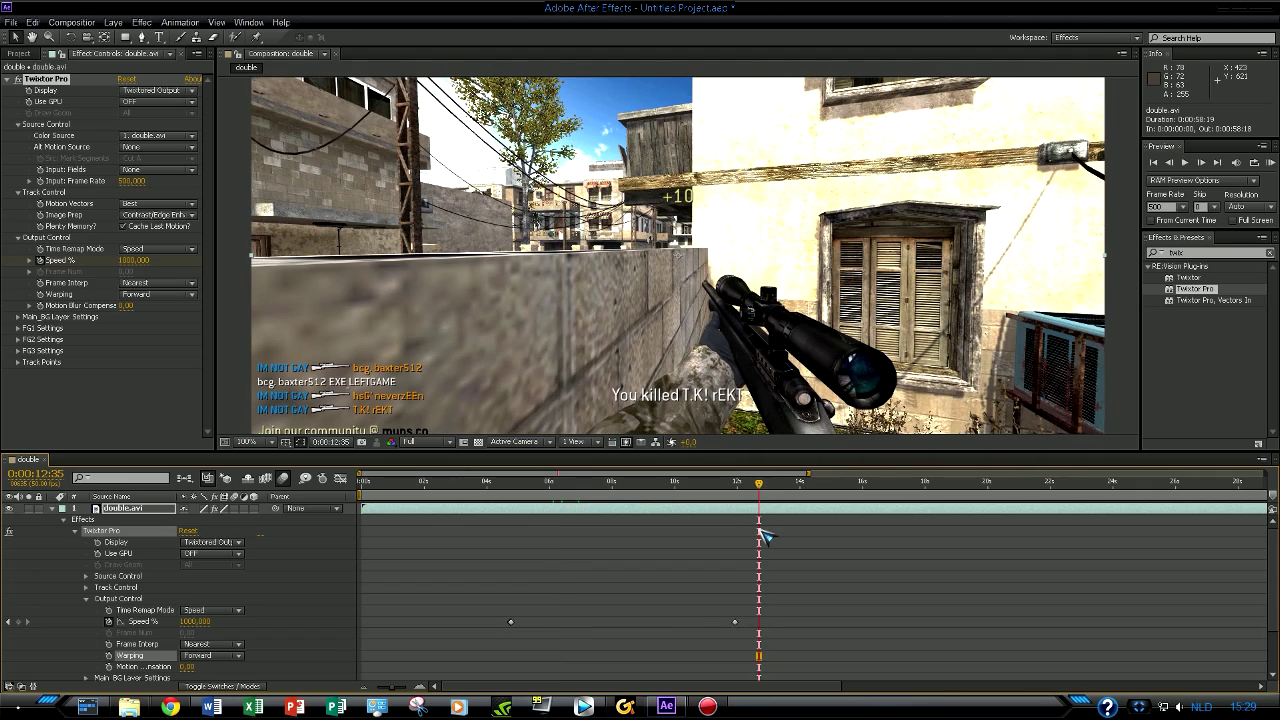
key(ctrl+shift+d)
click(788, 510)
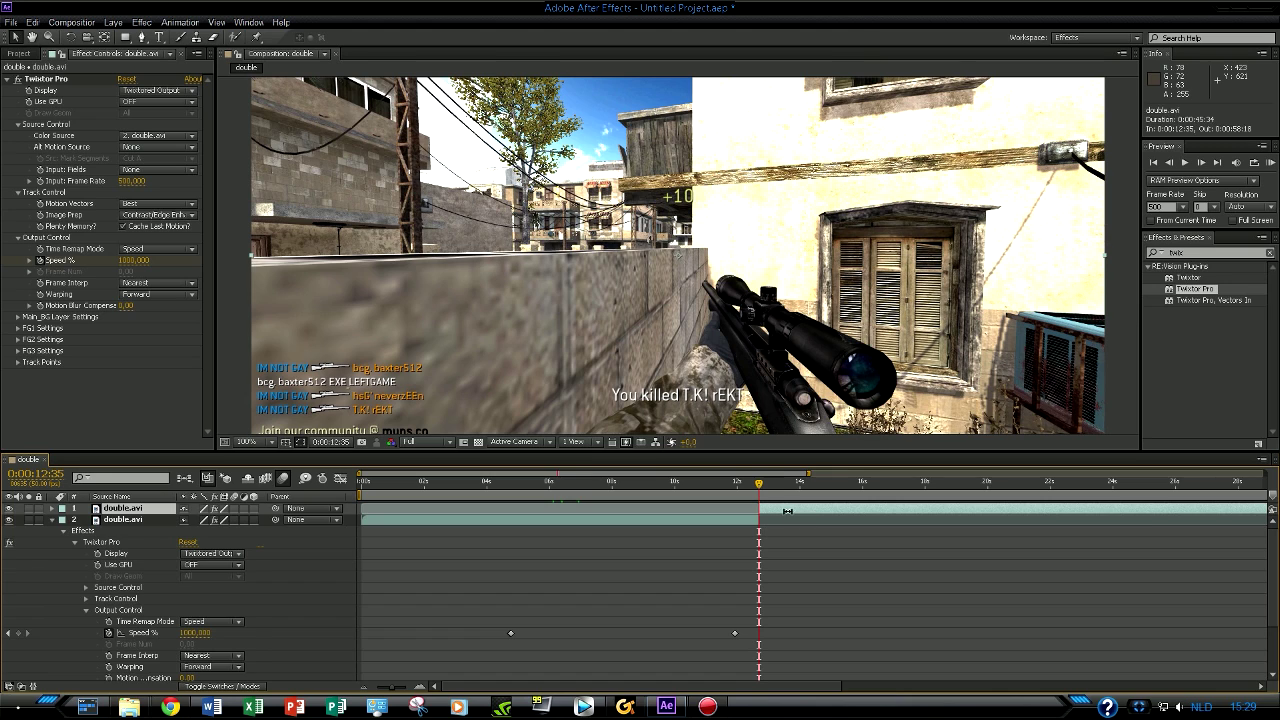
key(Delete)
Step: Enable time remapping on the trimmed double.avi layer
drag(757, 486, 690, 486)
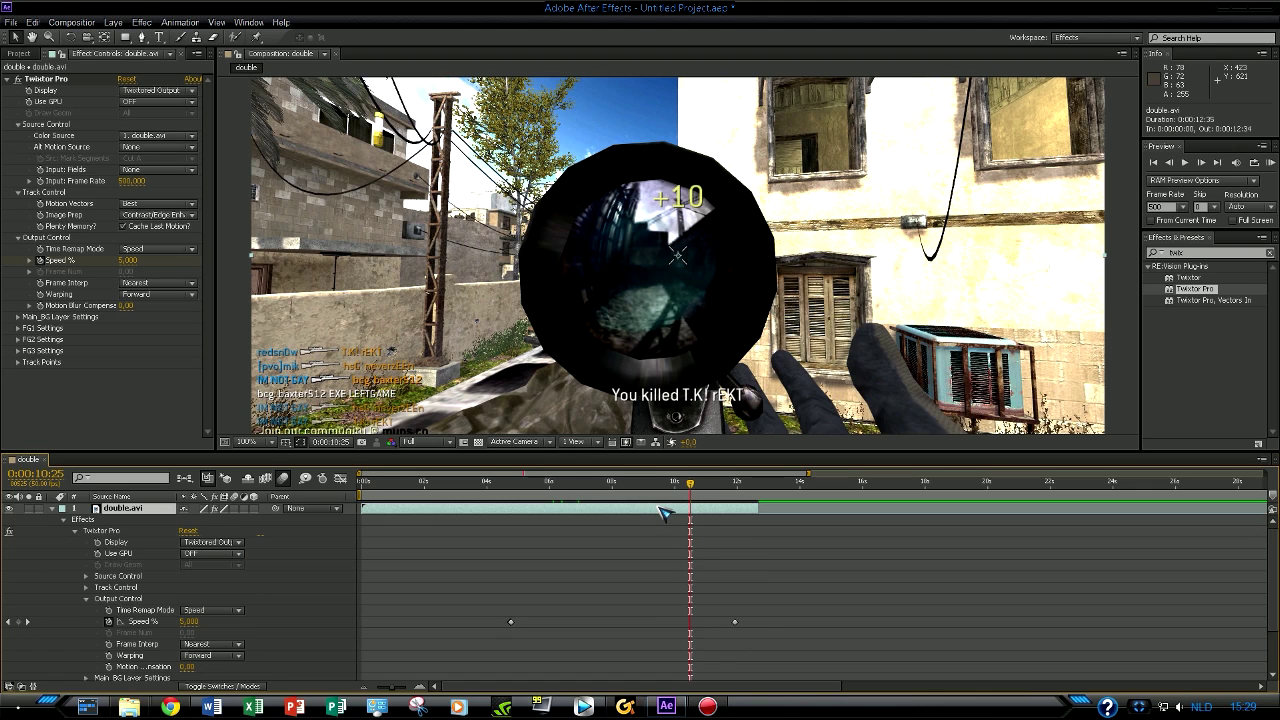
right_click(660, 509)
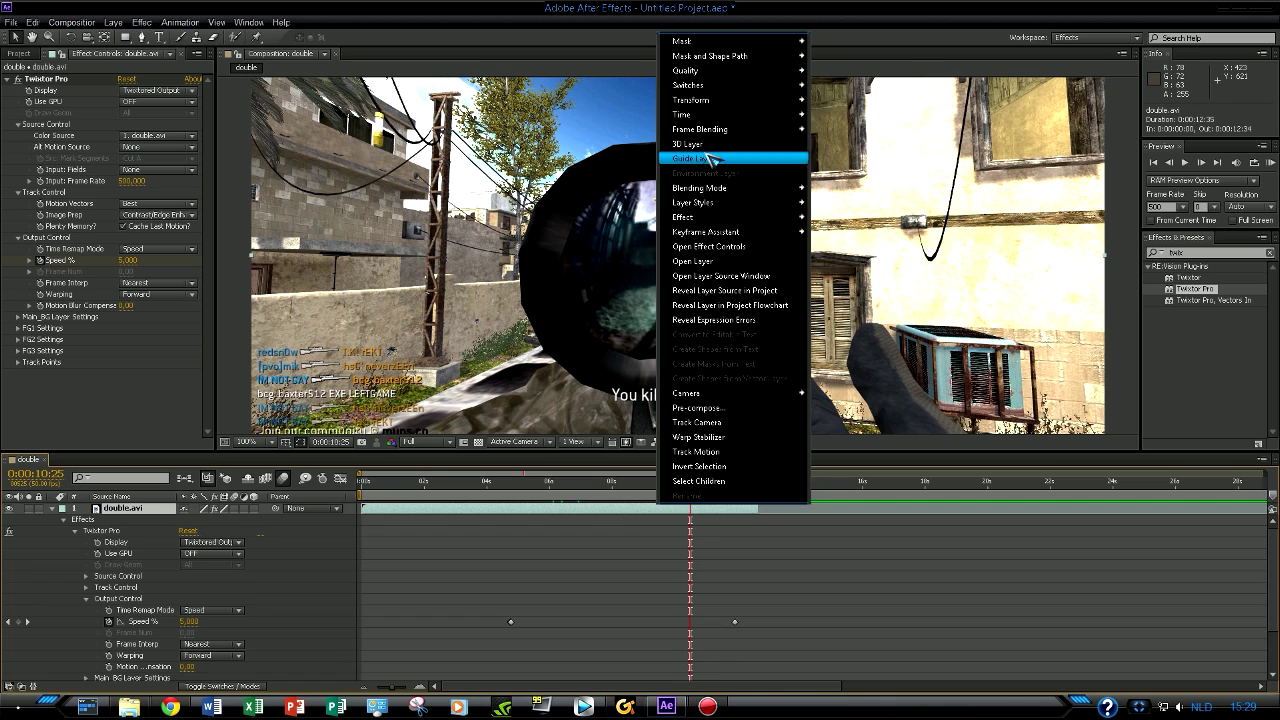
mouse_move(716, 116)
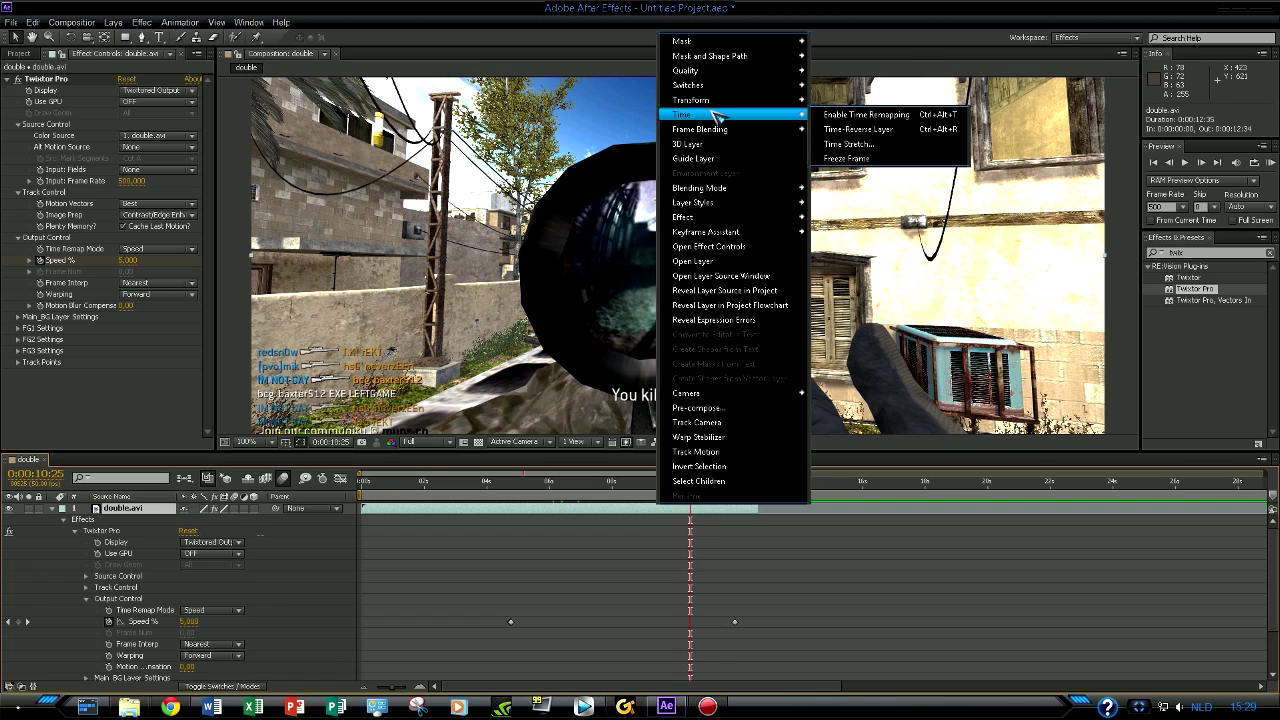
right_click(557, 508)
mouse_move(631, 117)
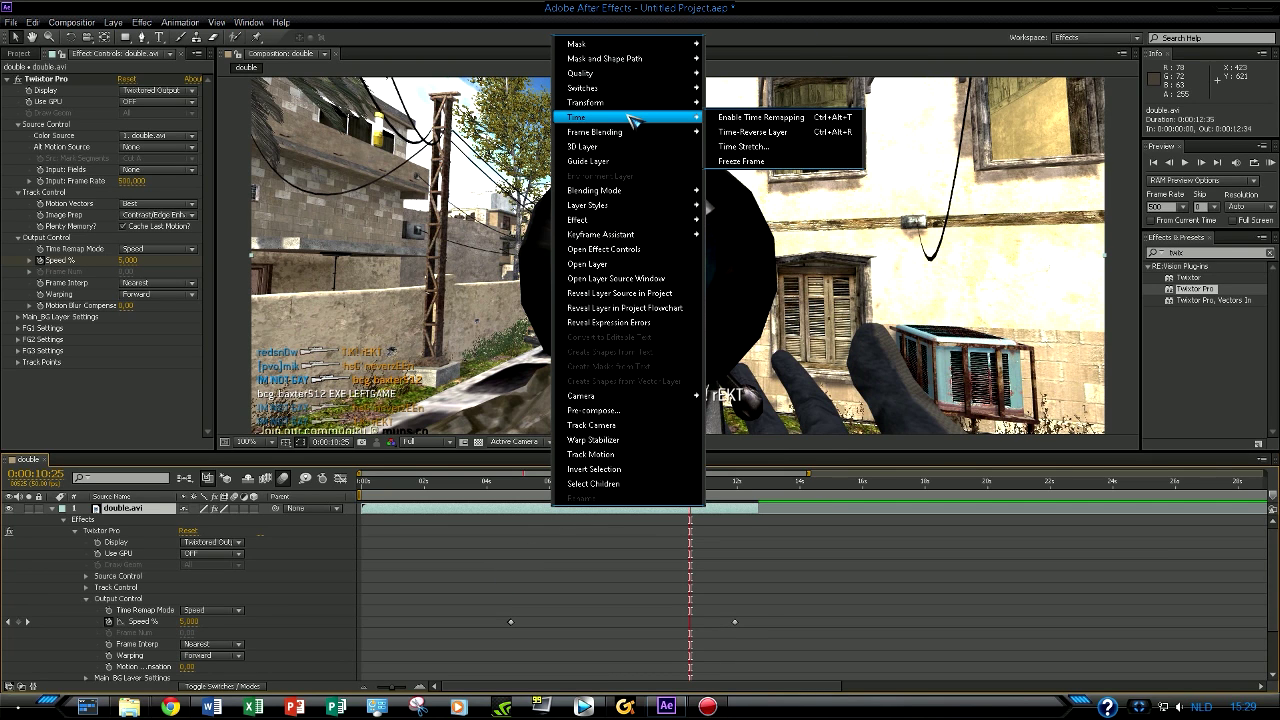
click(738, 117)
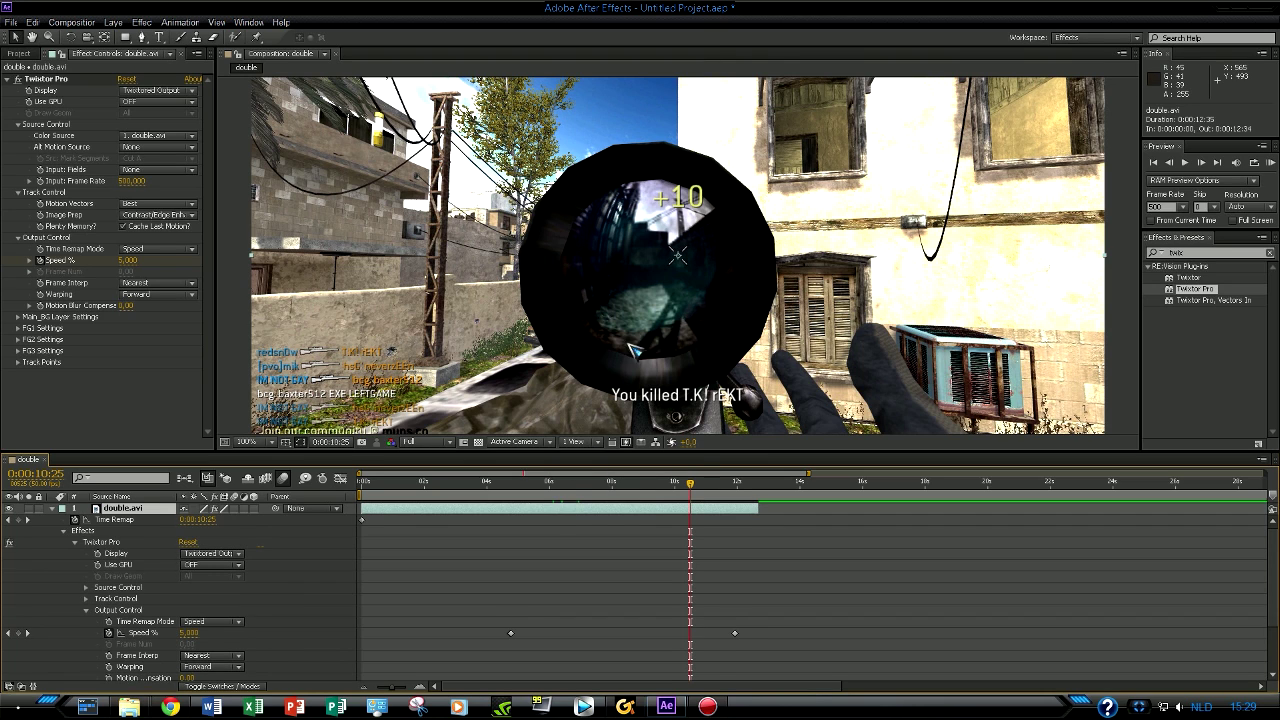
Step: Examine the slowed footage frame by frame between 0:00:10:14 and 0:00:10:03 to judge its smoothness
mouse_move(693, 486)
mouse_down()
mouse_move(363, 500)
mouse_move(684, 488)
mouse_up()
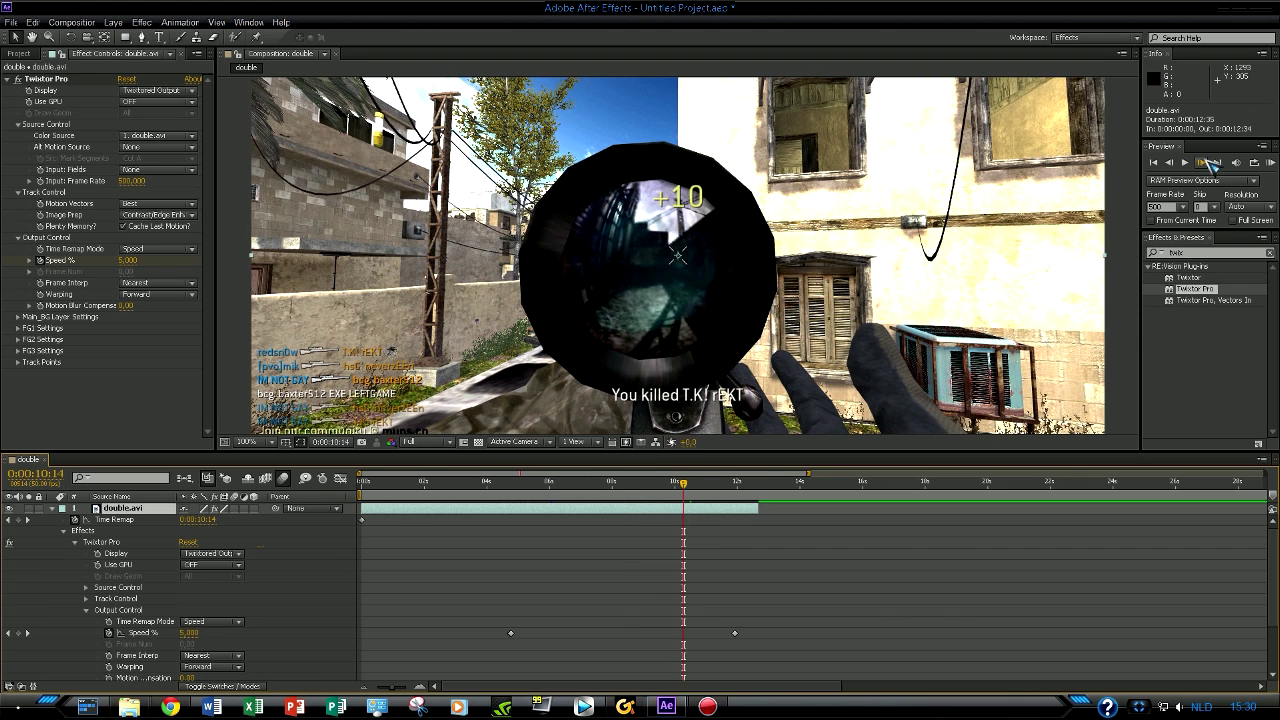
click(1172, 162)
click(1174, 162)
click(1174, 162)
click(1174, 162)
click(1174, 162)
click(1173, 162)
click(1173, 162)
click(1172, 162)
click(1203, 162)
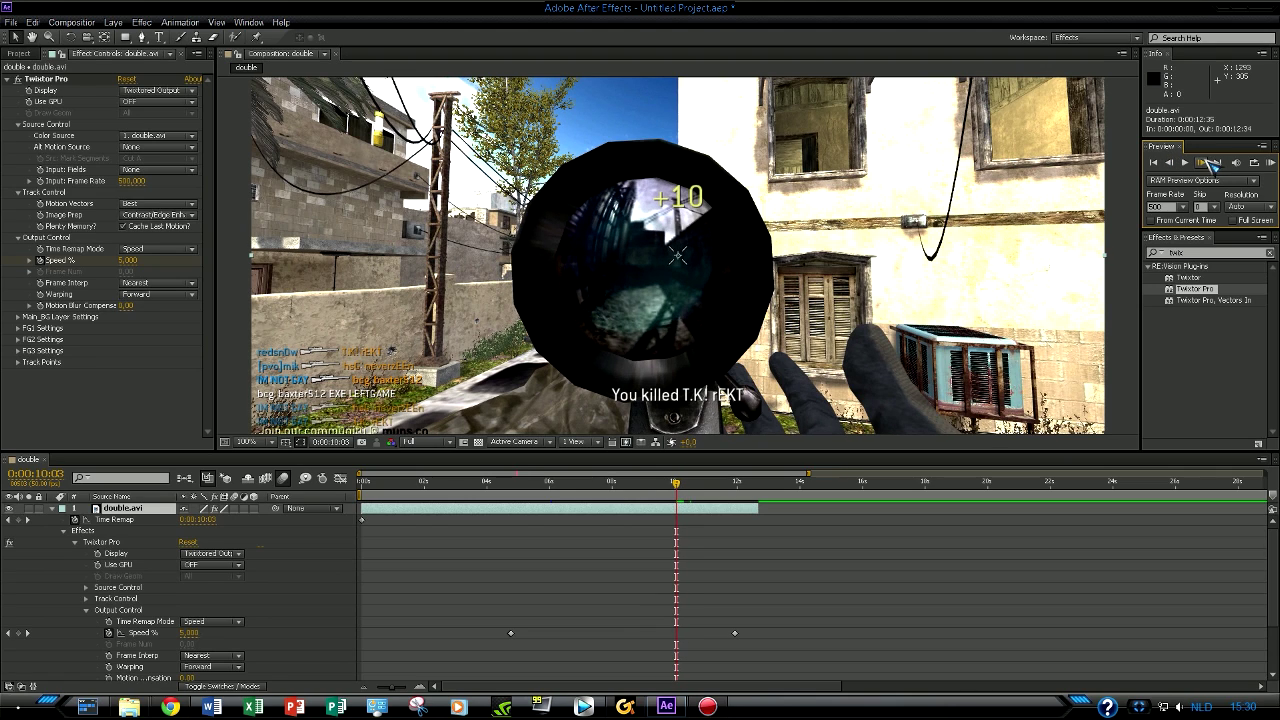
click(1206, 162)
Step: Add the double composition to the render queue, check its render settings without changing them, and return to its timeline
drag(679, 484, 344, 486)
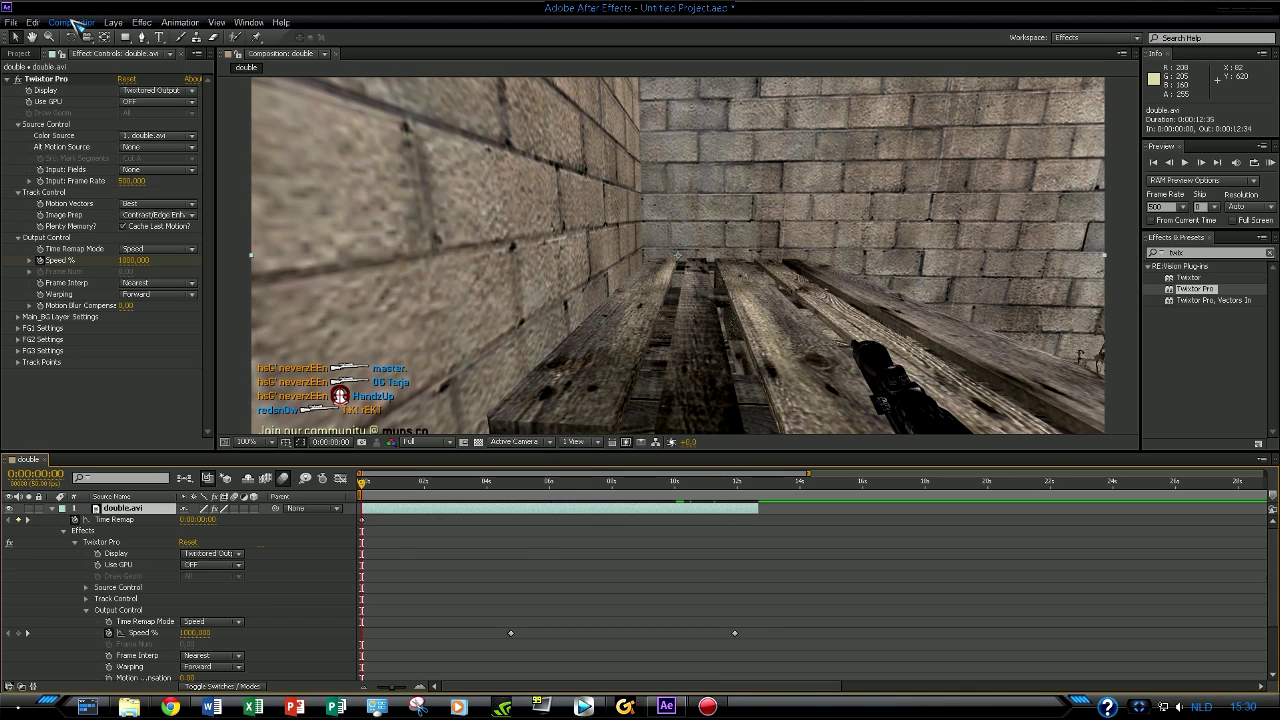
click(75, 23)
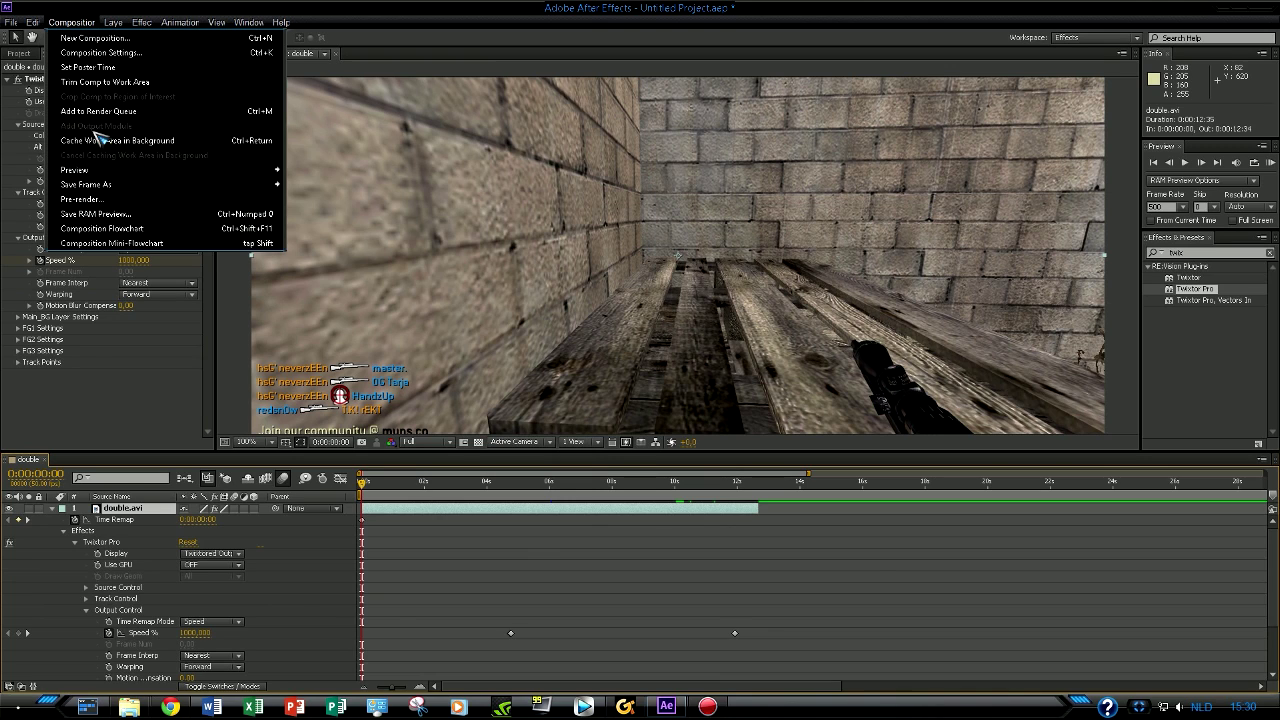
click(117, 111)
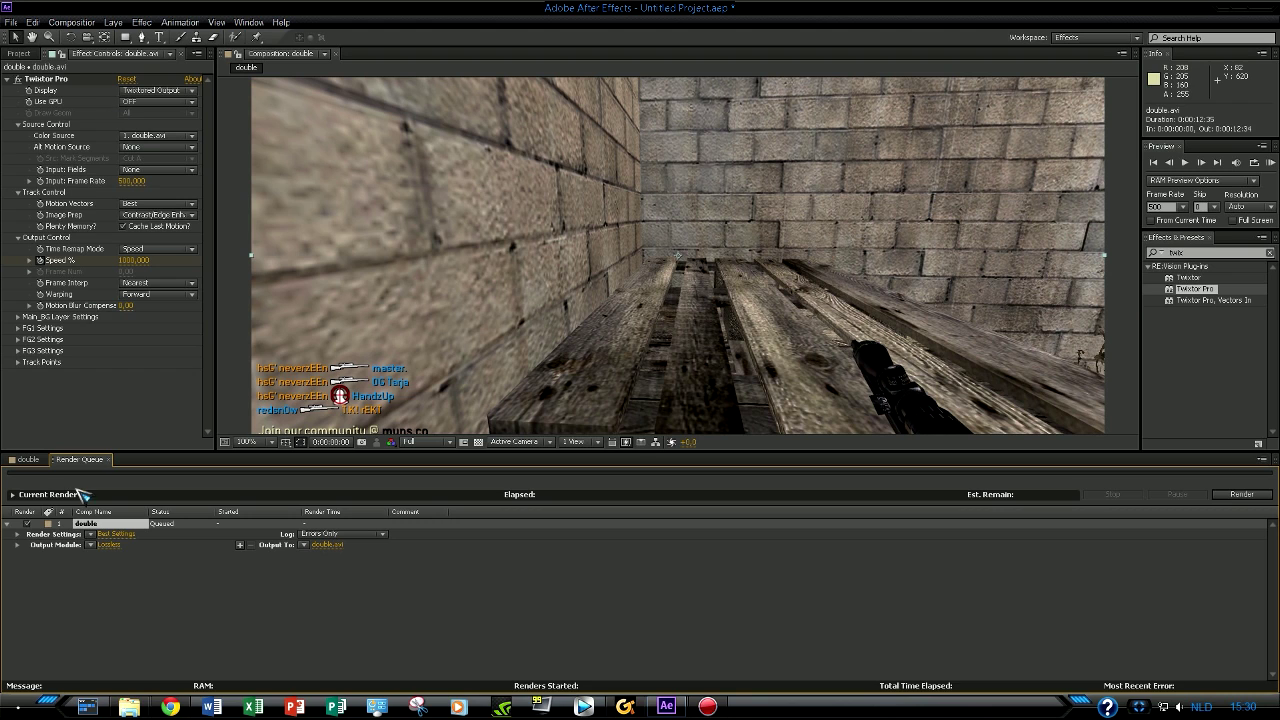
click(116, 534)
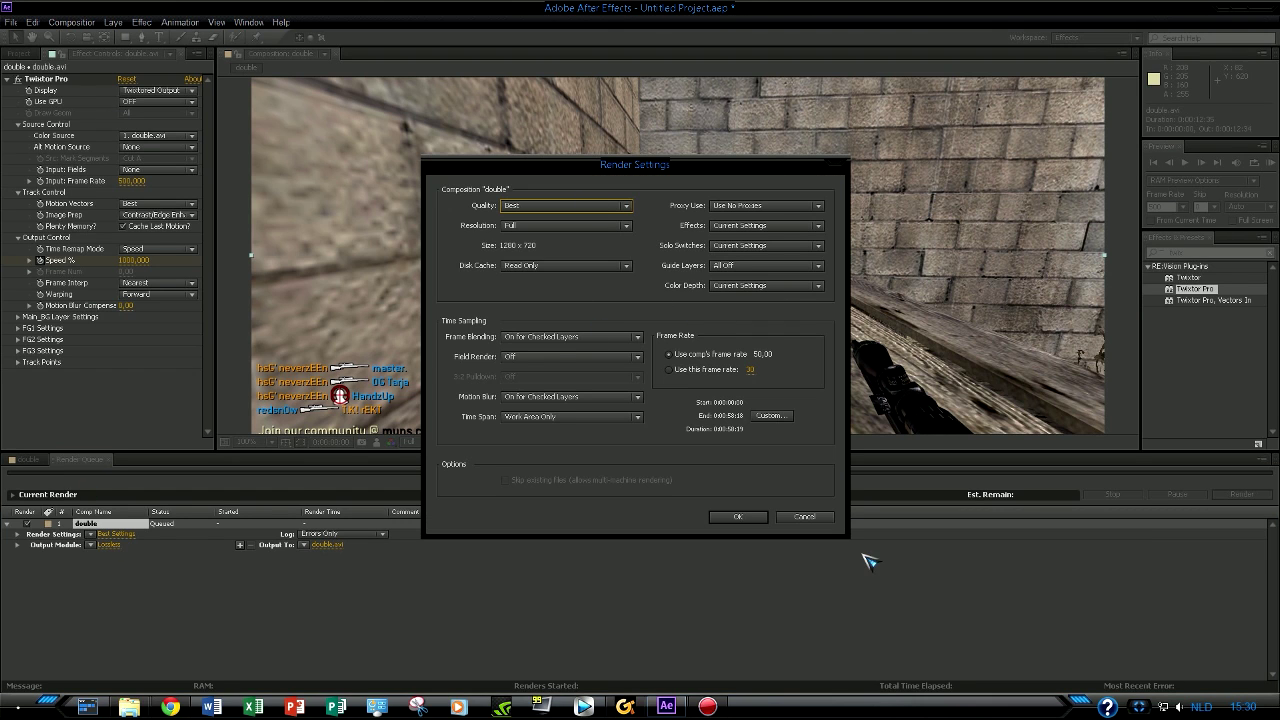
click(805, 516)
click(25, 459)
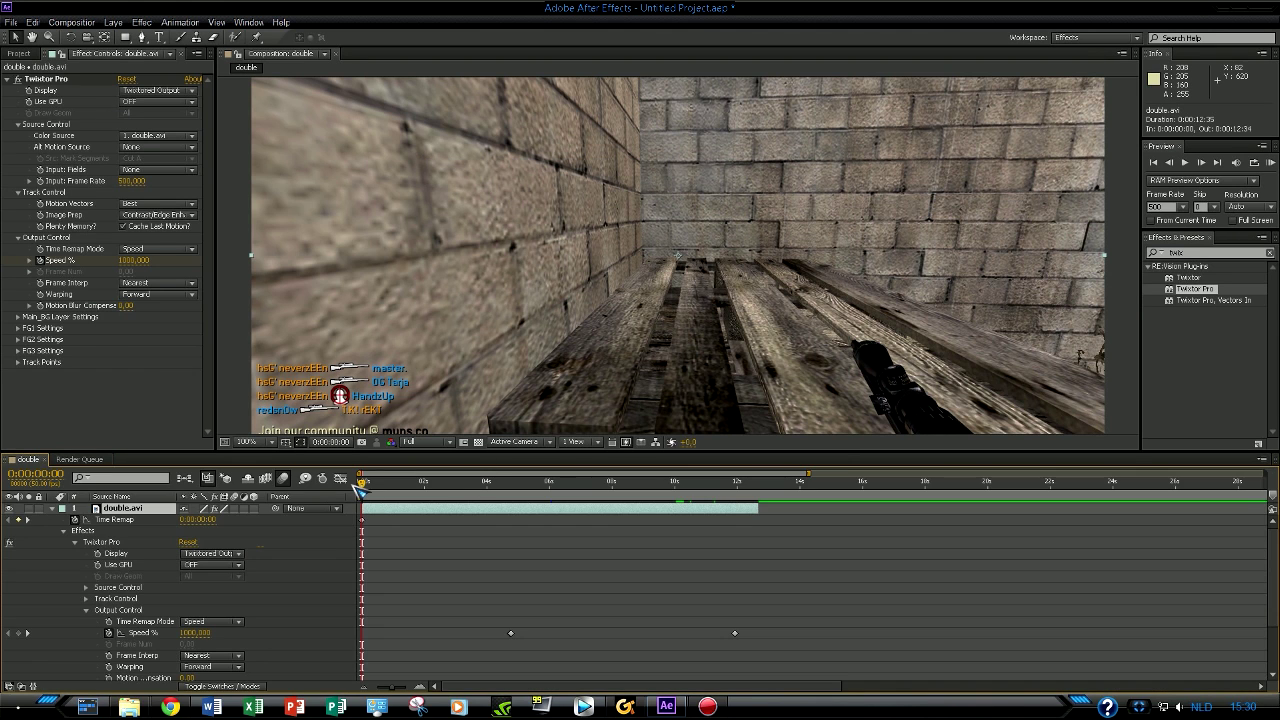
Step: Scrub through the trimmed clip to review the slowed kill section between the Speed % keyframes
drag(362, 483, 753, 489)
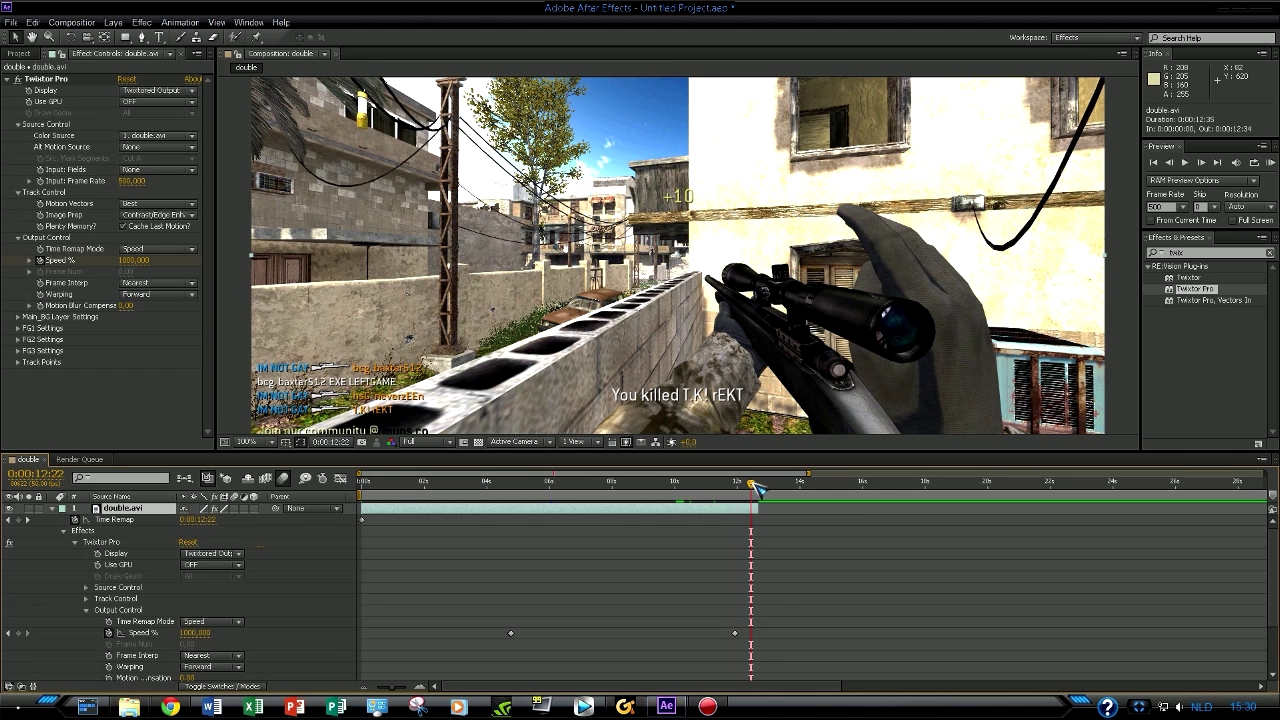
click(724, 486)
drag(726, 487, 699, 488)
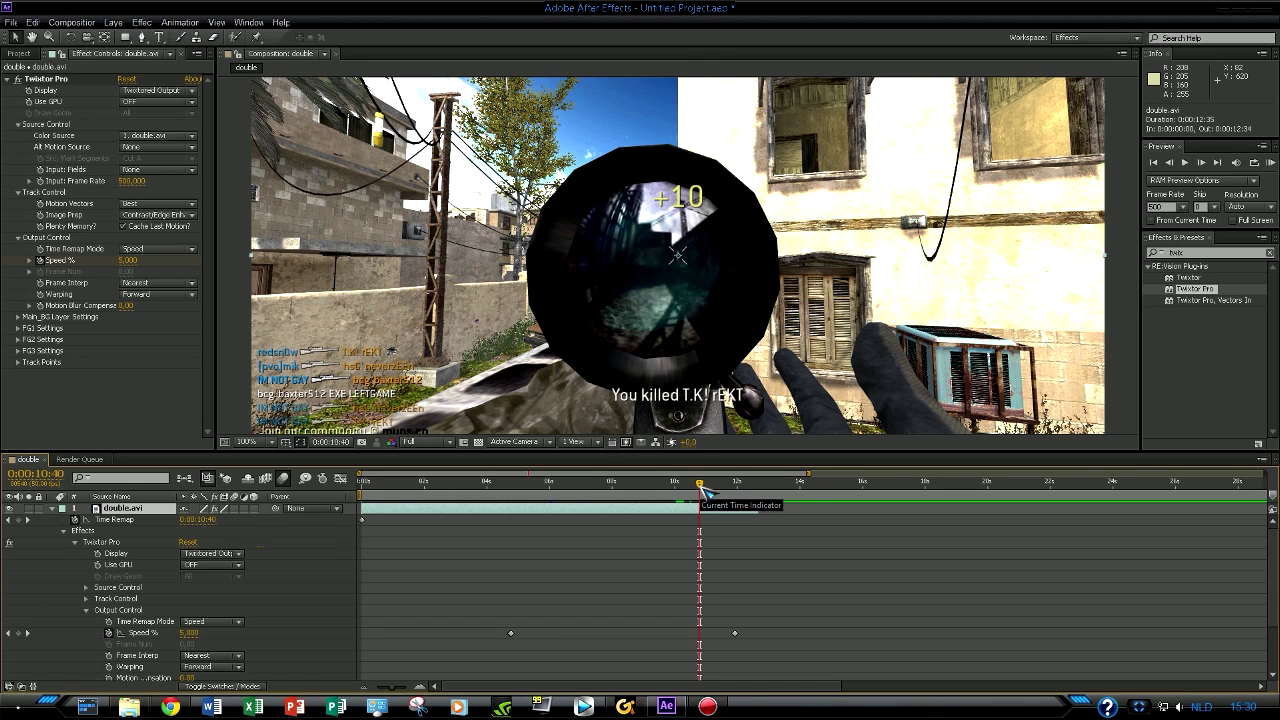
Step: Find the end of the trimmed clip and set the double render to a custom time span ending at 0:00:13:04, at 30 fps
drag(703, 490, 760, 490)
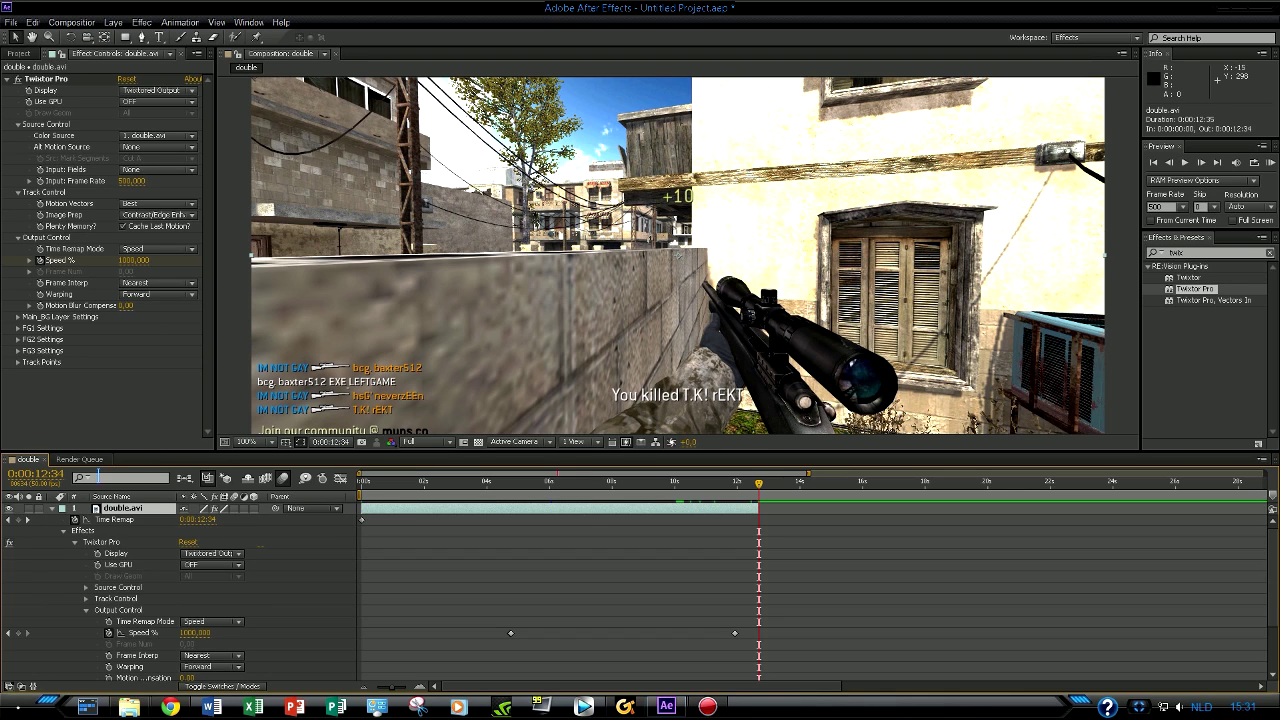
click(82, 459)
click(115, 534)
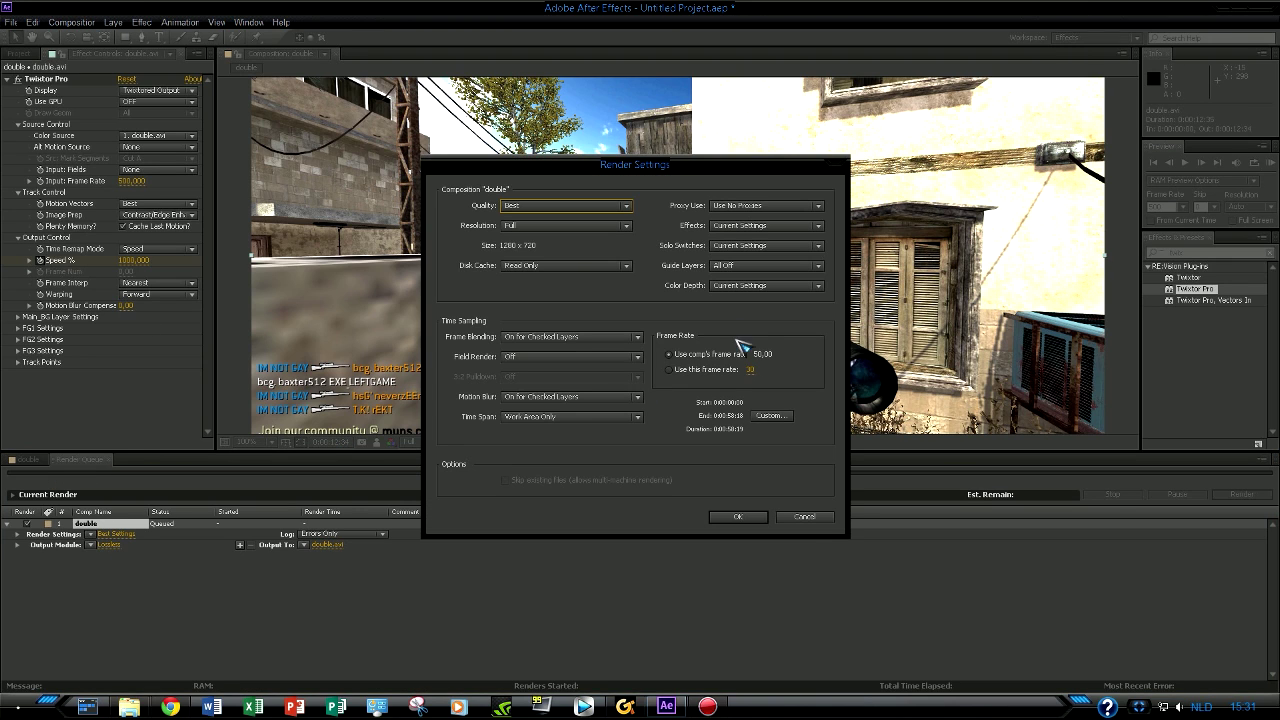
click(771, 415)
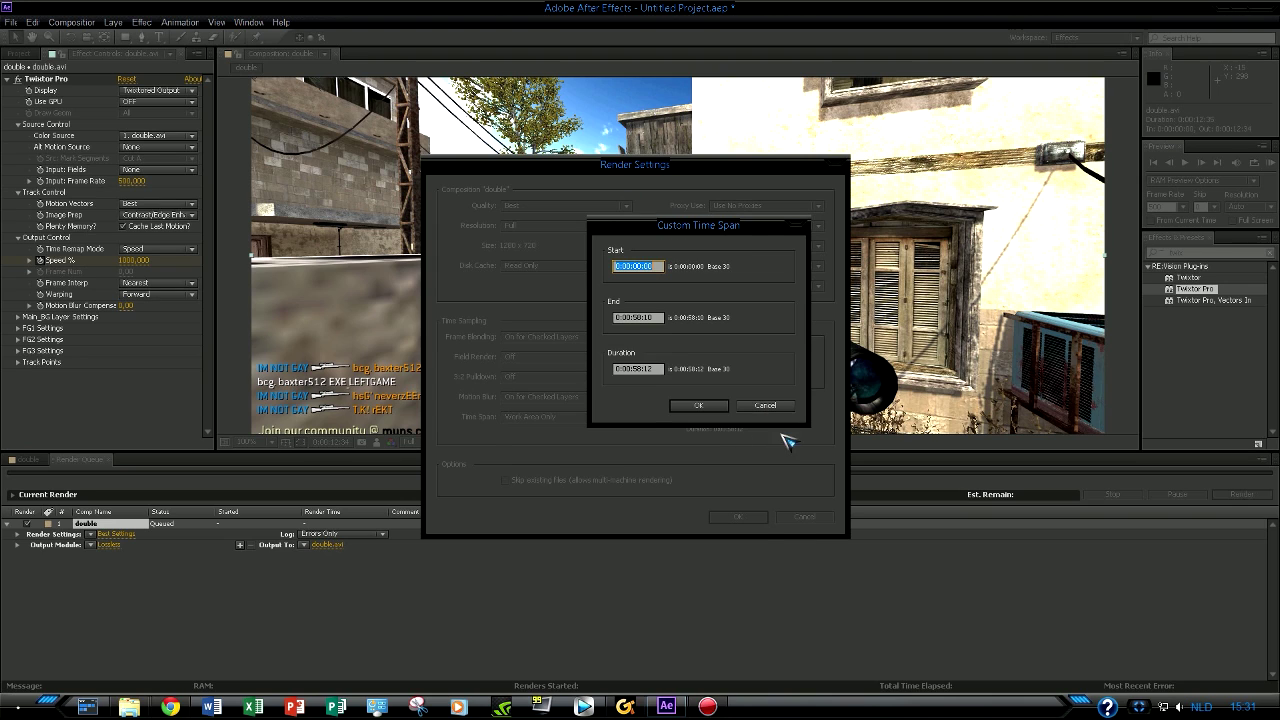
click(638, 316)
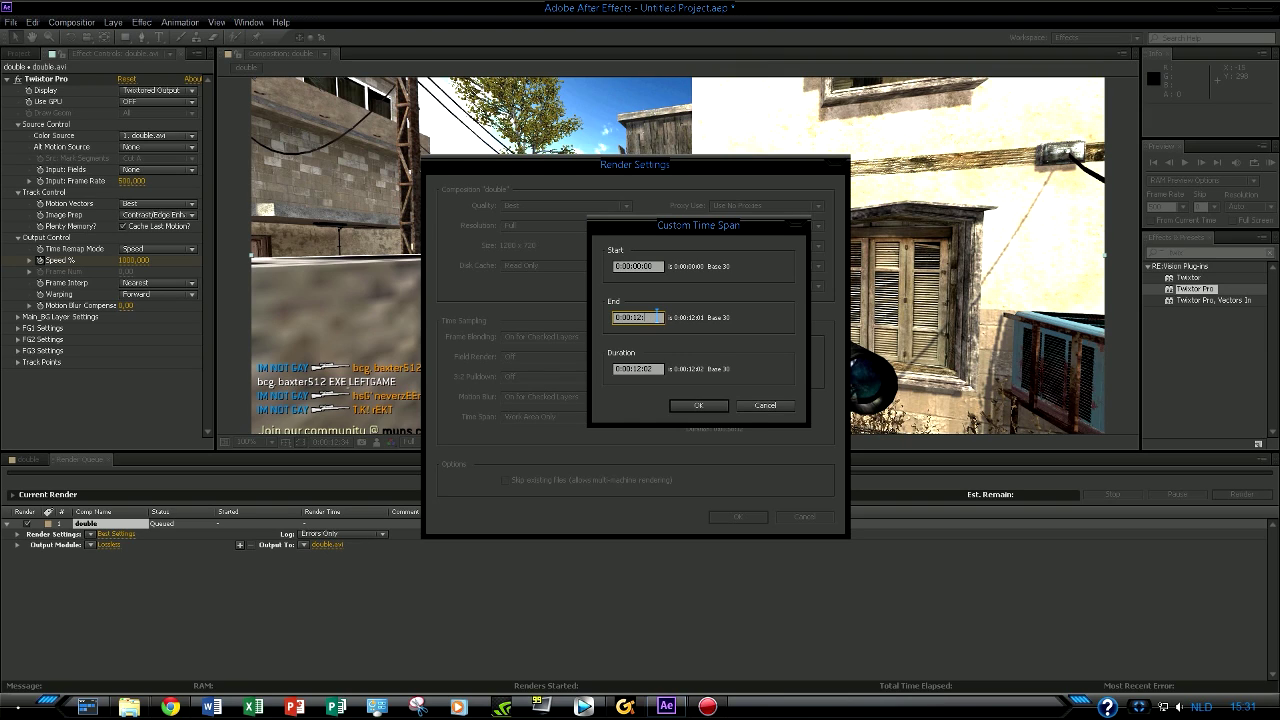
click(697, 407)
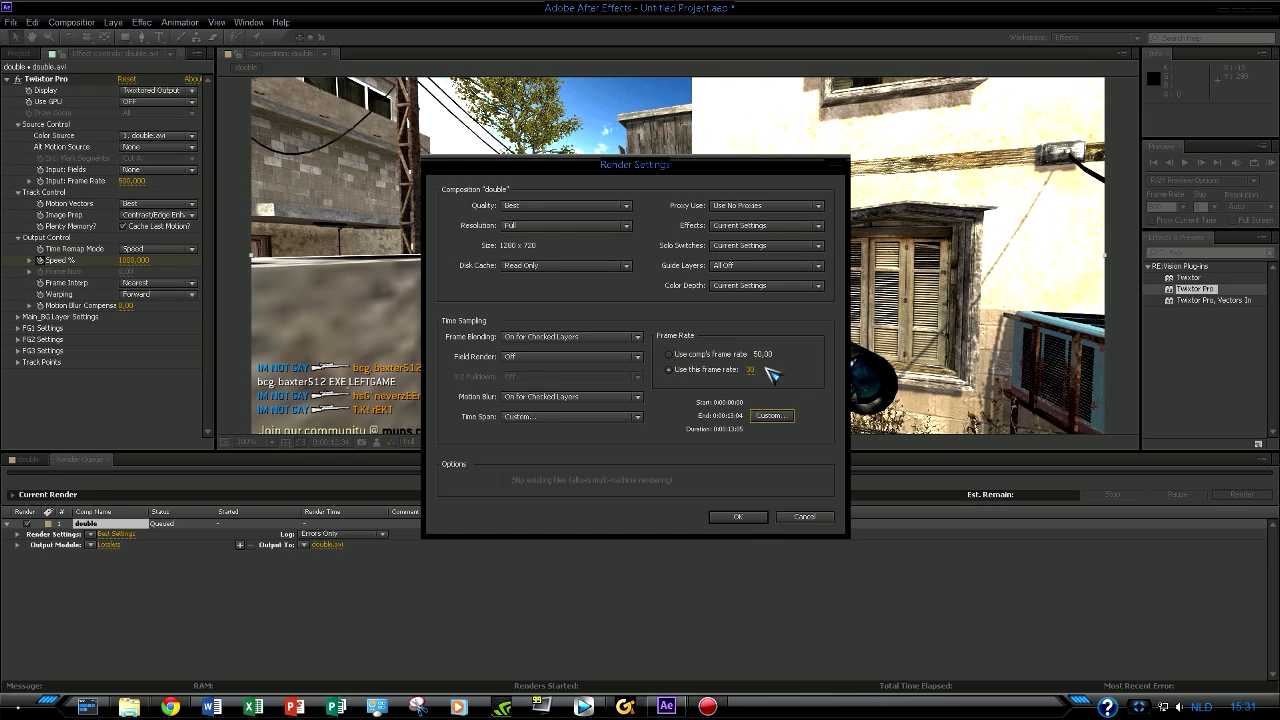
click(737, 518)
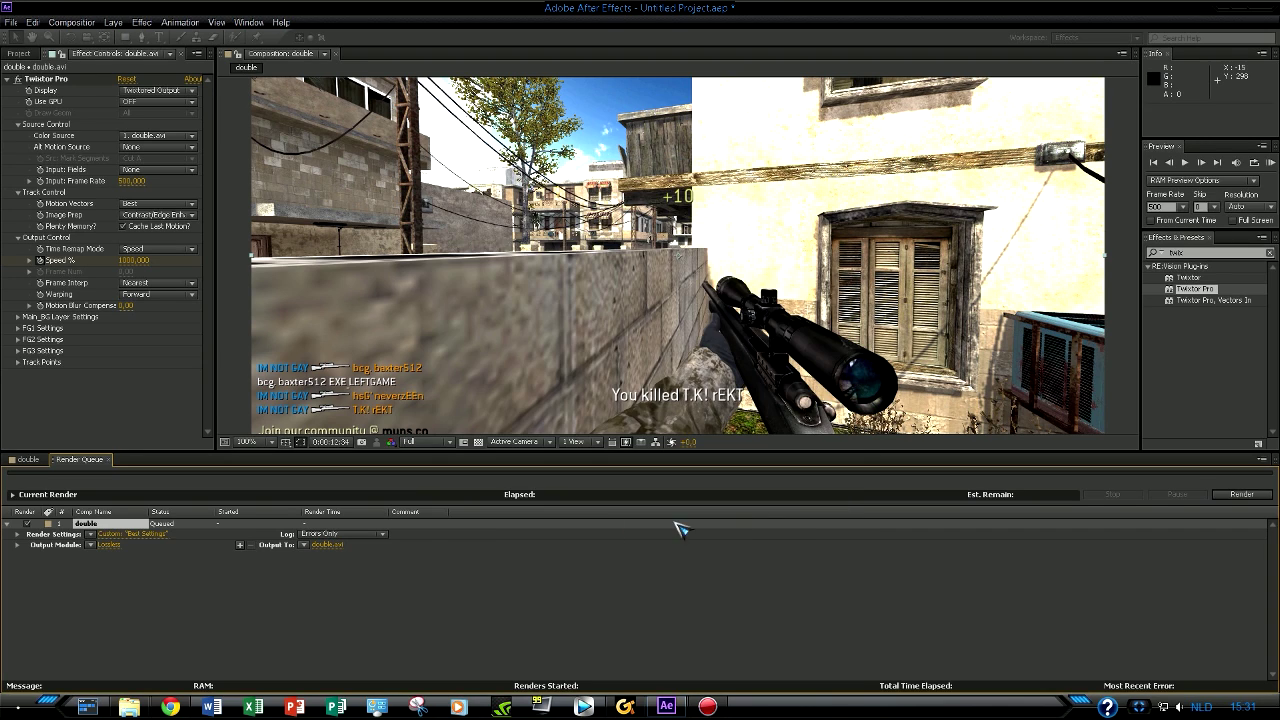
Step: Set the output module of the double render to H.264 format with audio output off
click(110, 545)
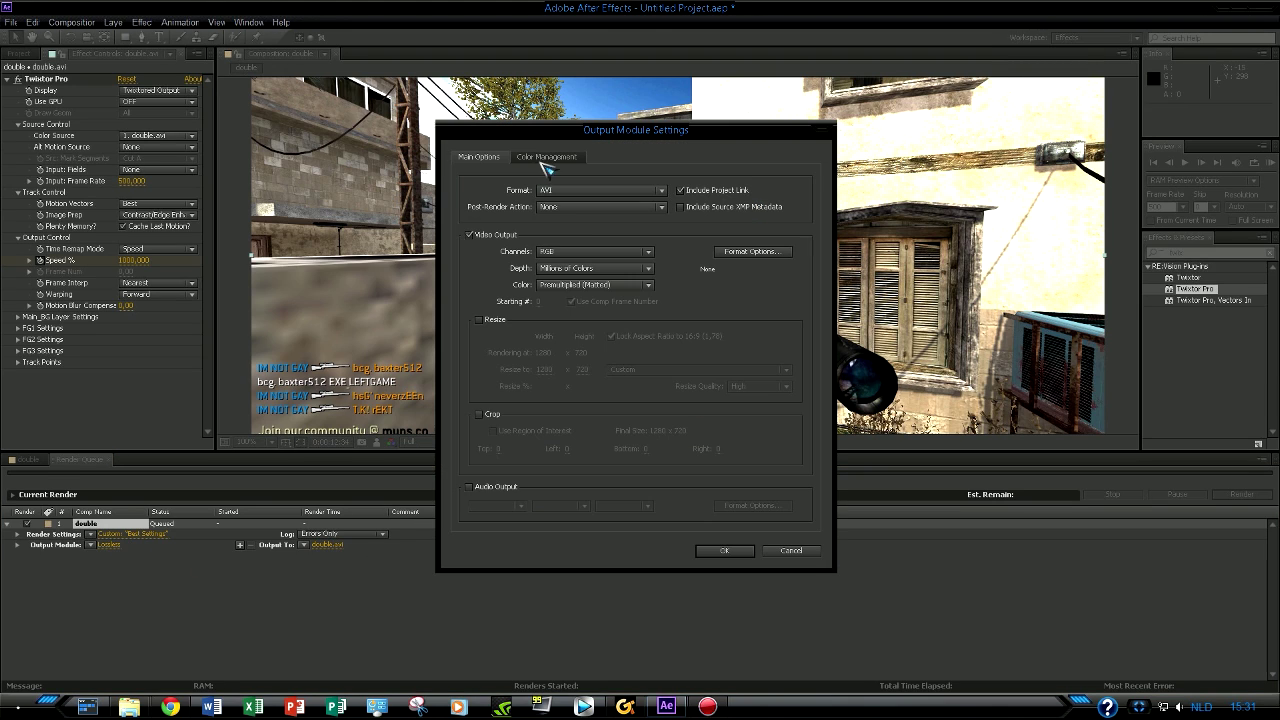
click(590, 194)
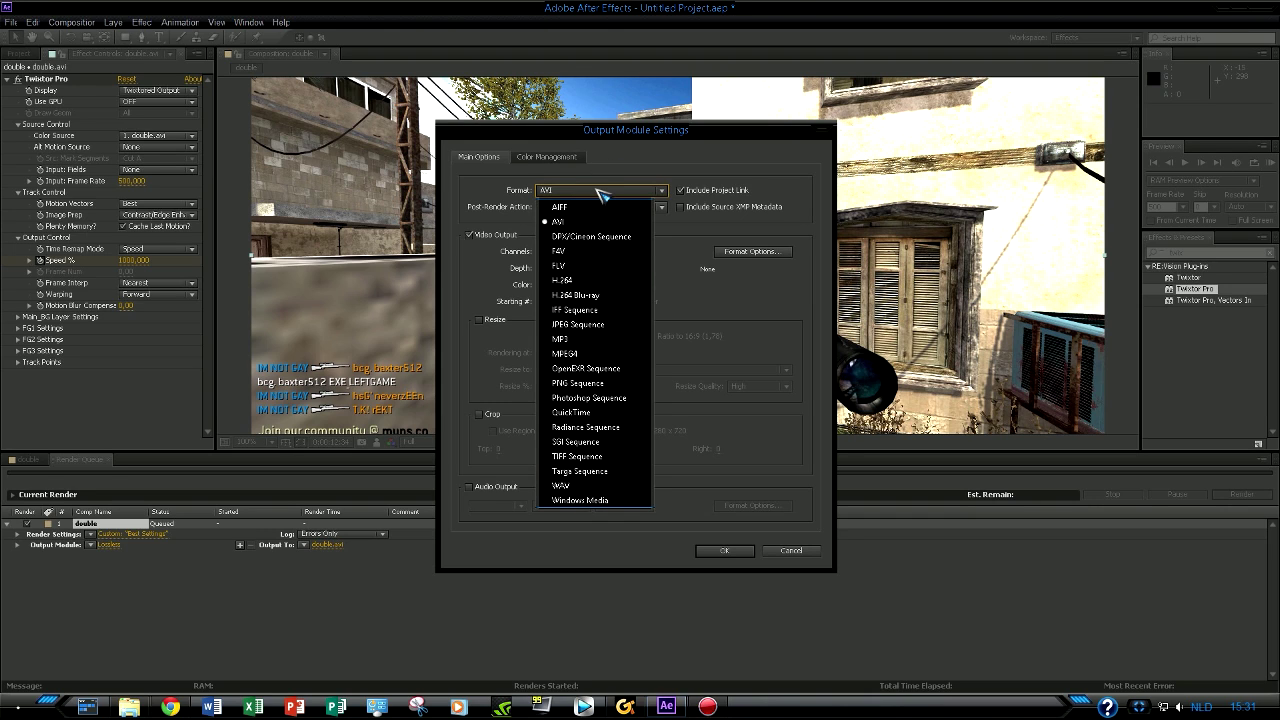
click(588, 281)
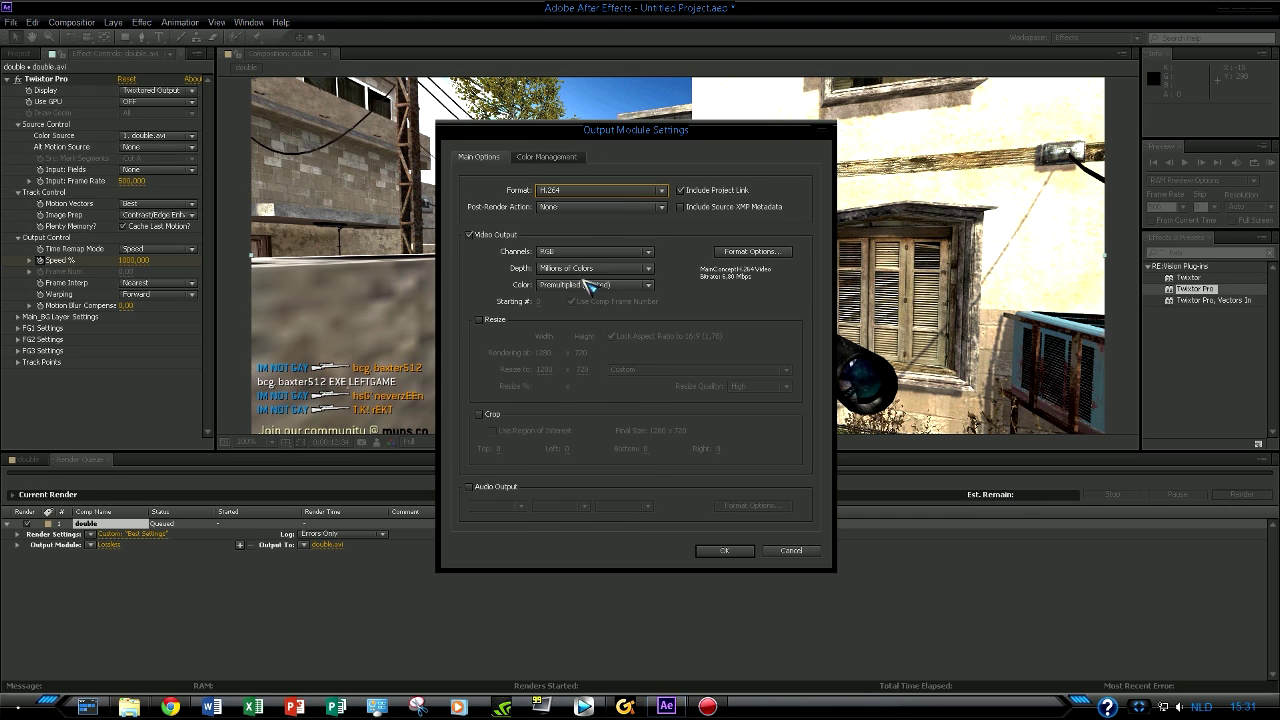
click(470, 487)
click(470, 487)
click(470, 487)
click(469, 487)
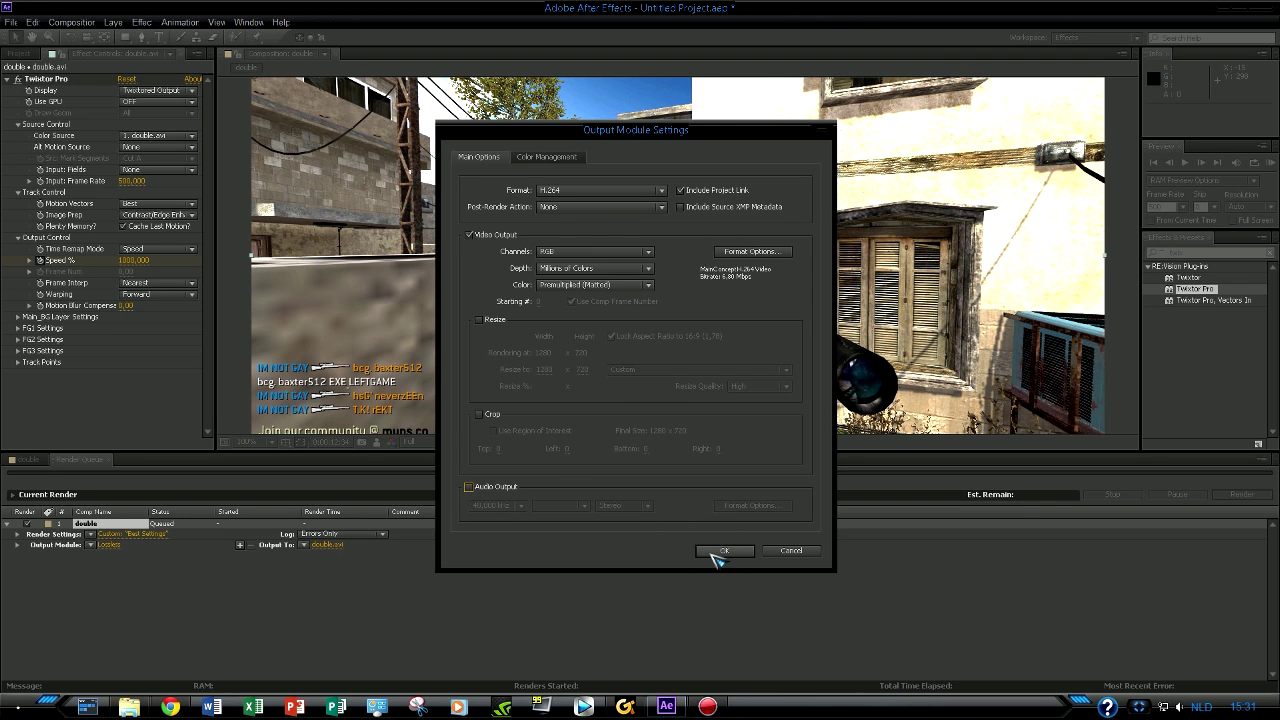
click(722, 551)
Step: Save the output movie under the name double in the proposed folder as H.264 (*.mp4) and start the render
click(329, 545)
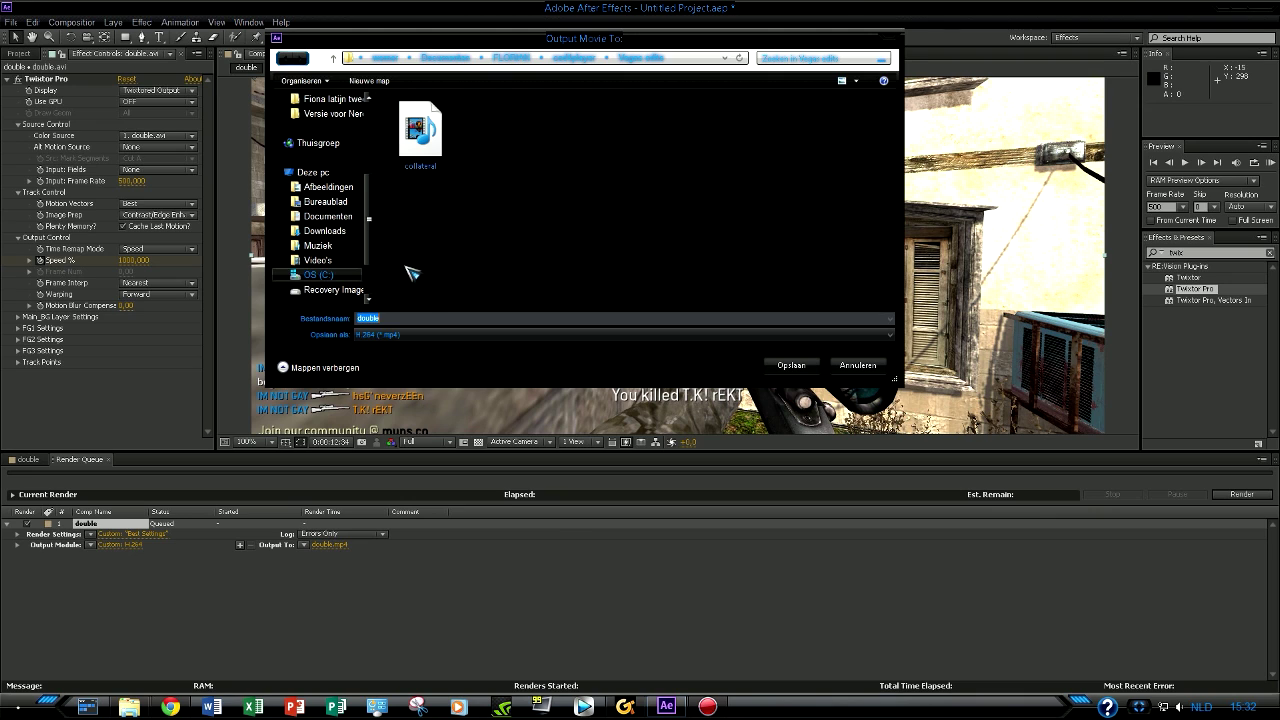
click(791, 364)
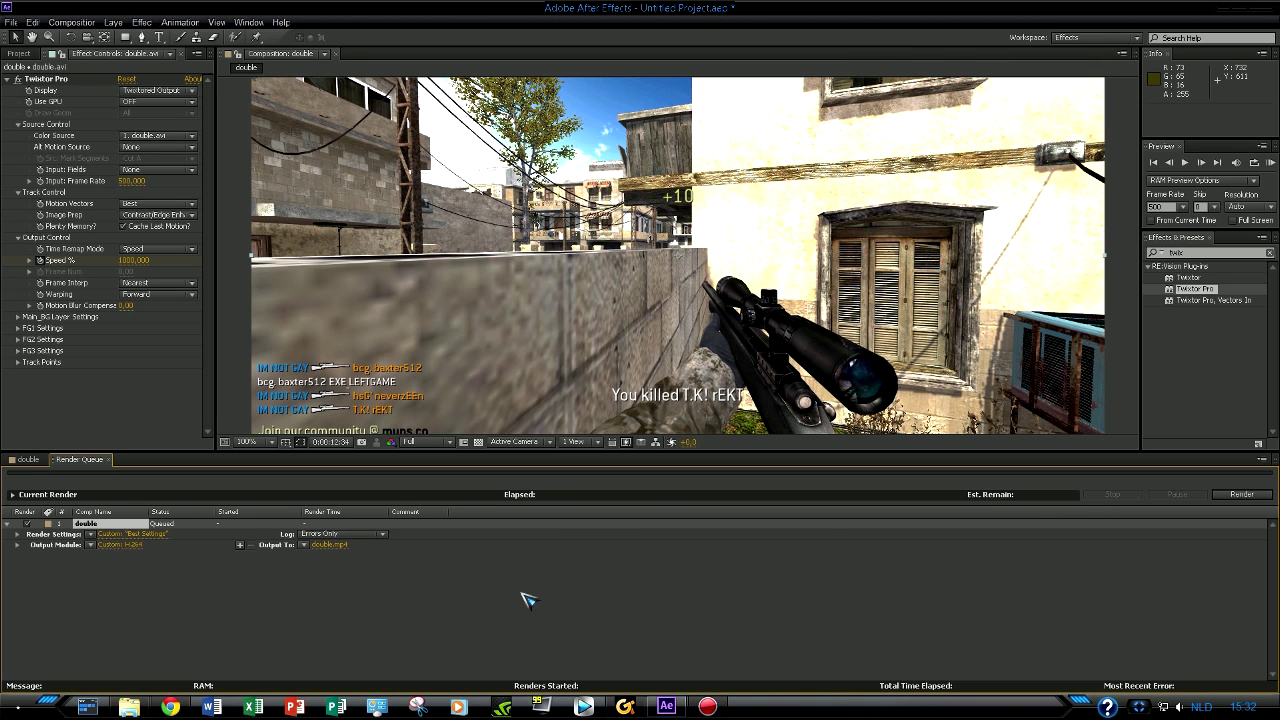
click(1241, 494)
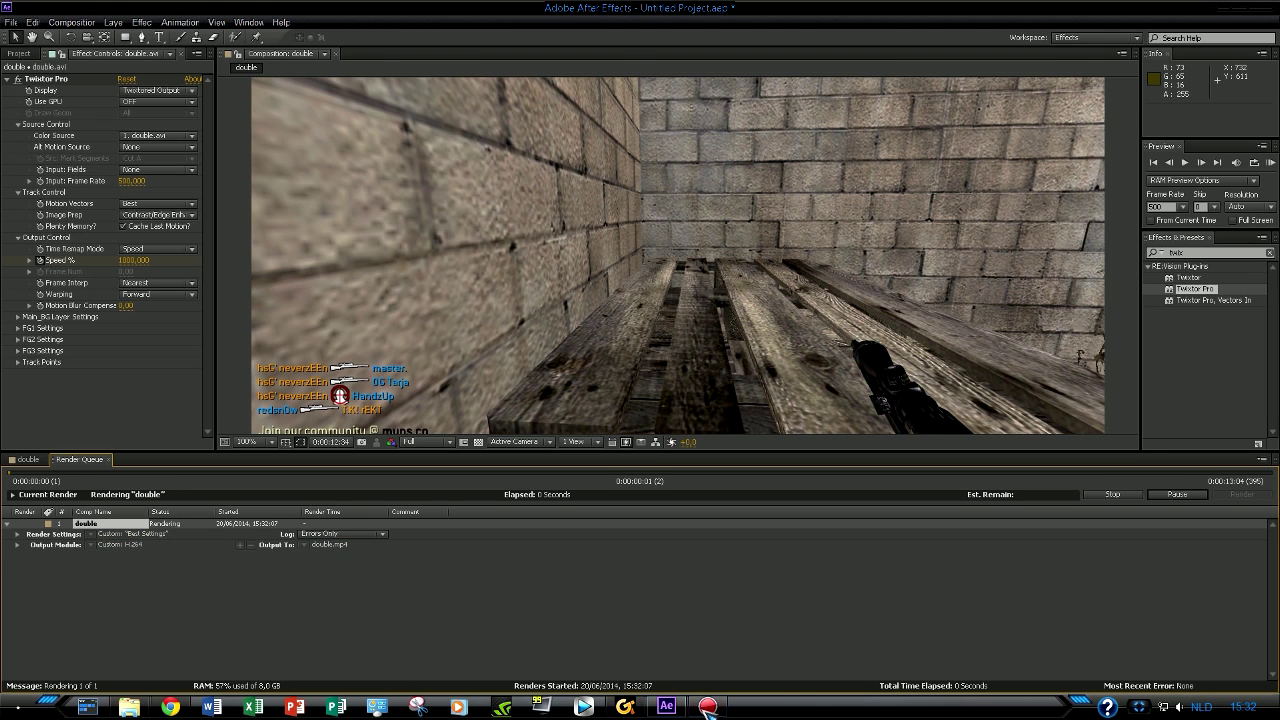
mouse_move(708, 706)
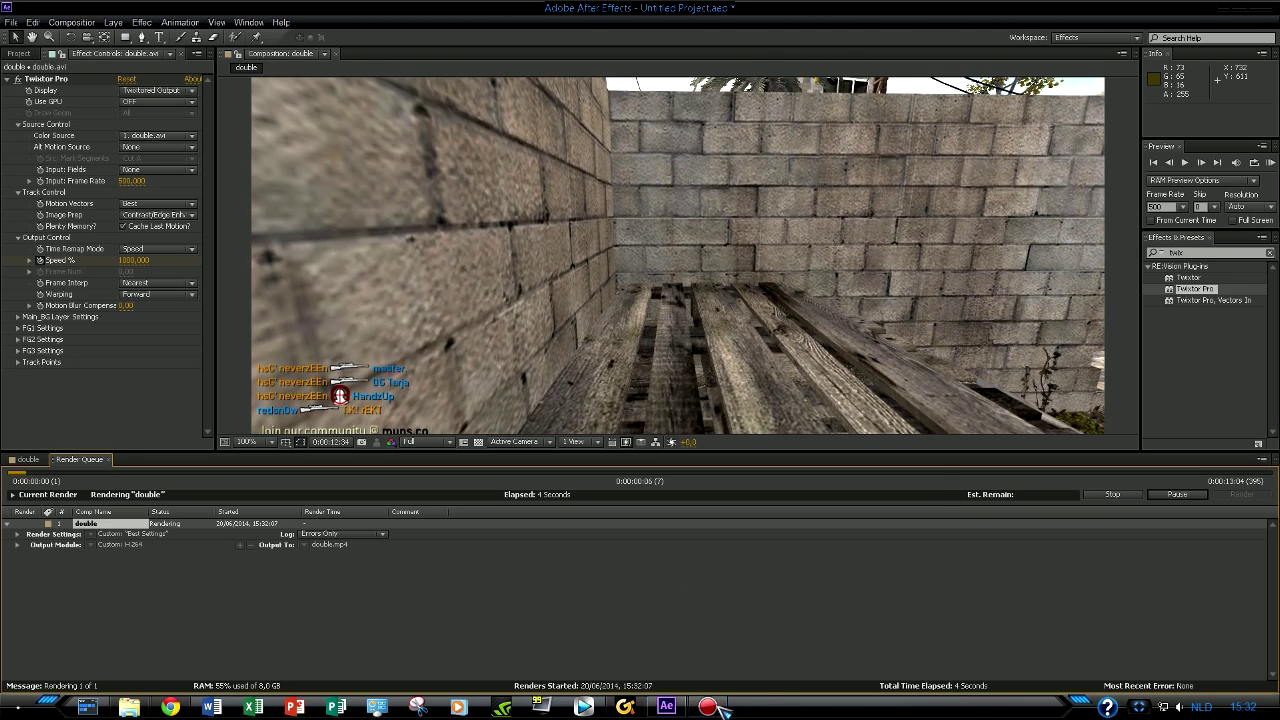
click(707, 634)
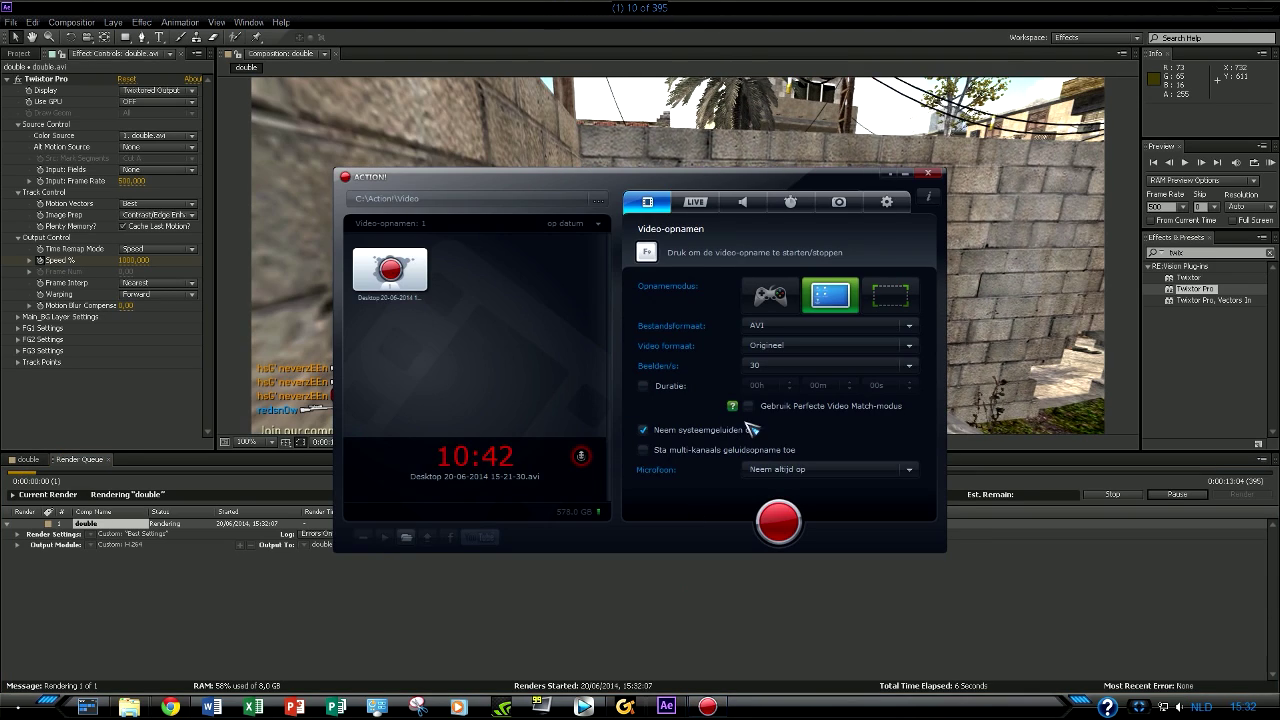